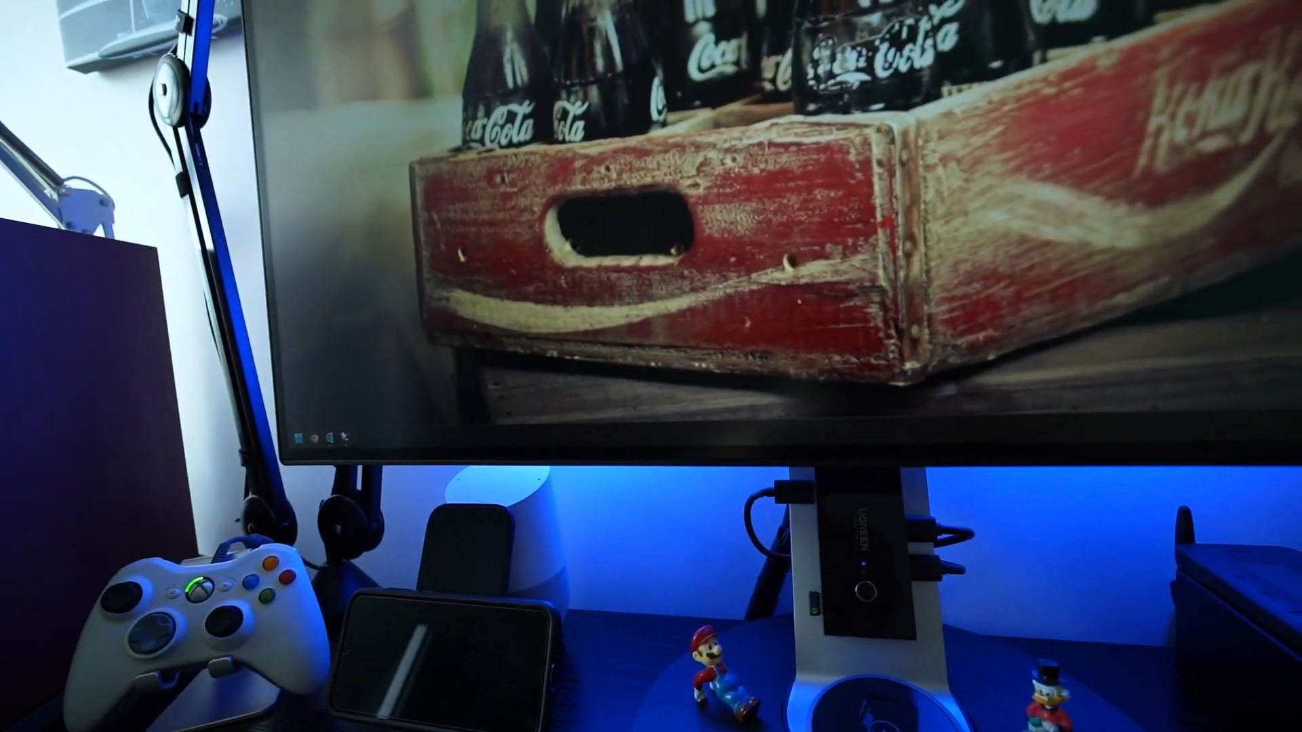
Step: Open a command prompt, run ipconfig and review the configuration of each Ethernet adapter
left_click(345, 438)
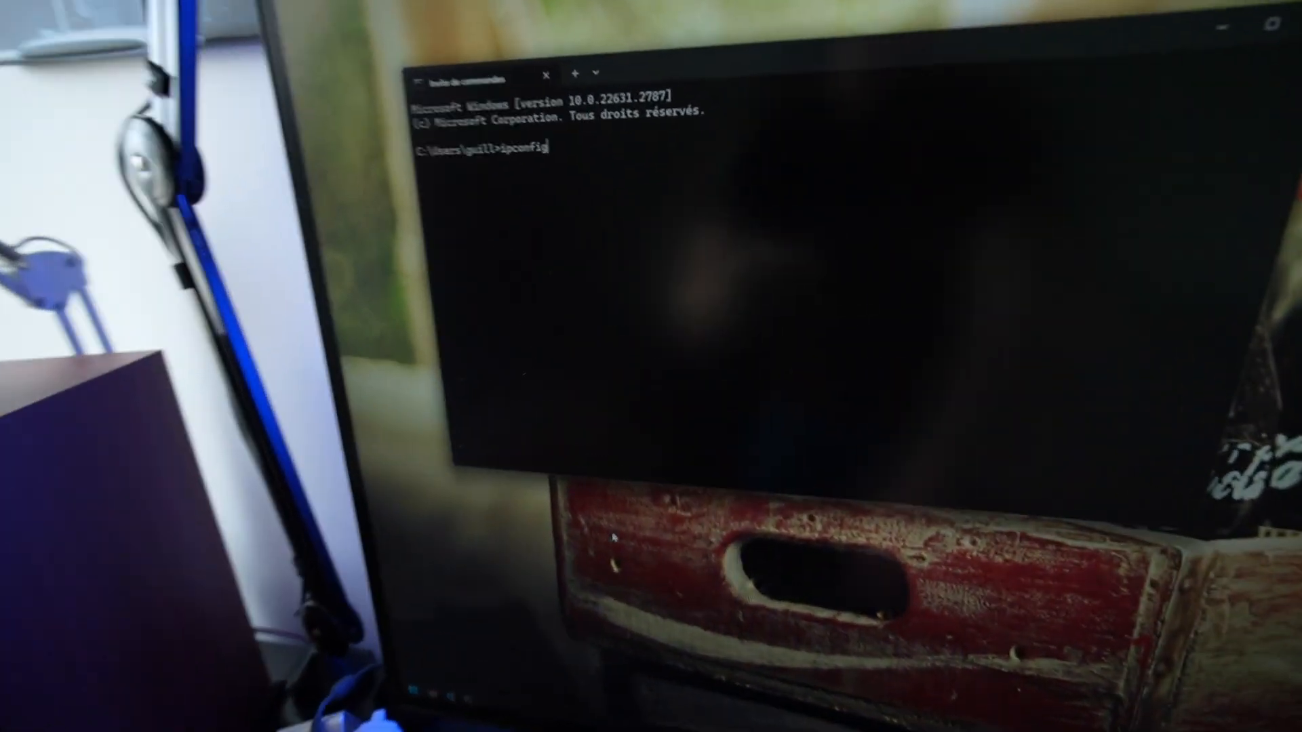
key("Return")
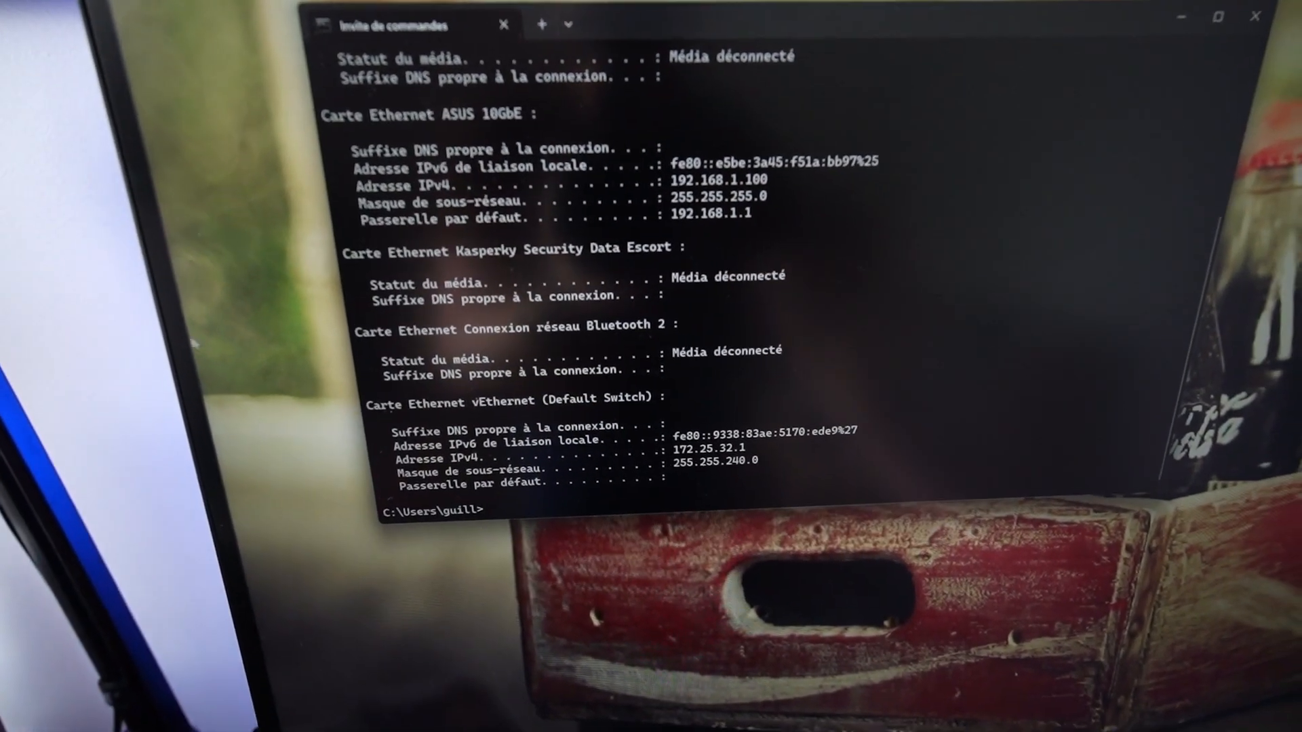
scroll(773, 296, "up", 5)
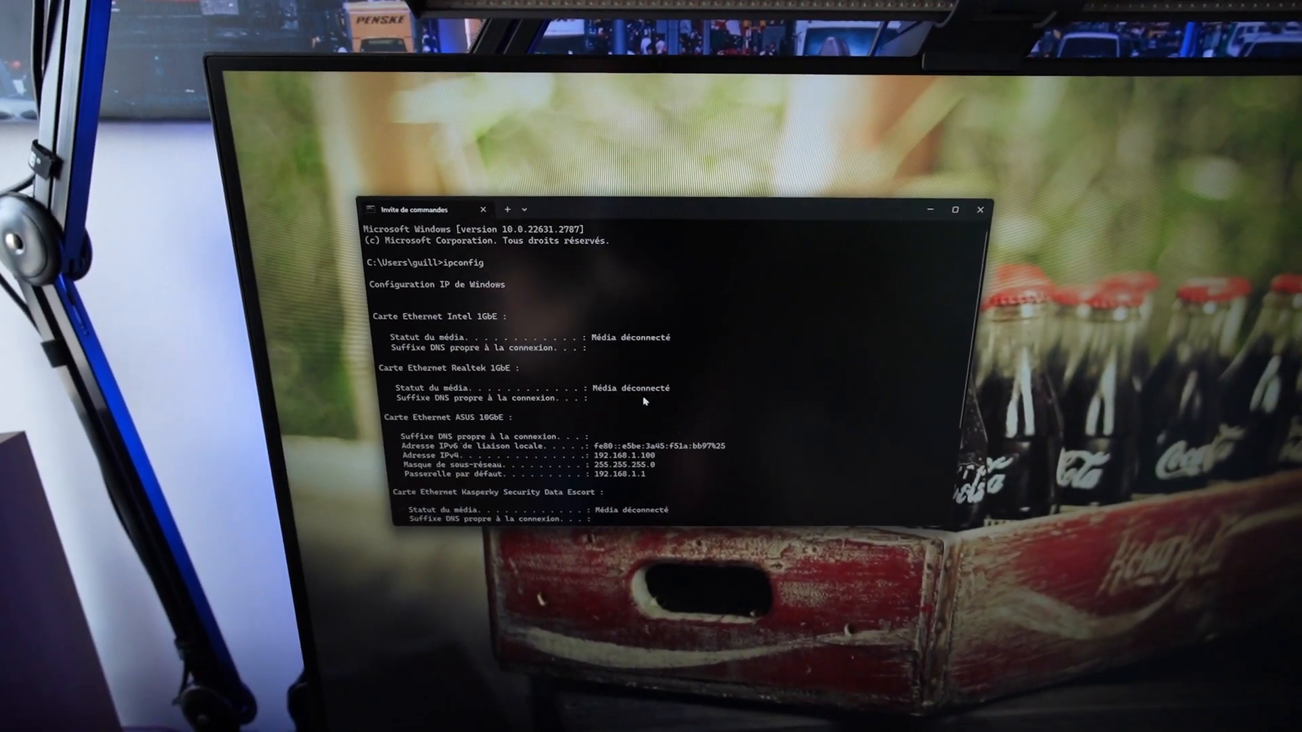
scroll(627, 397, "down", 4)
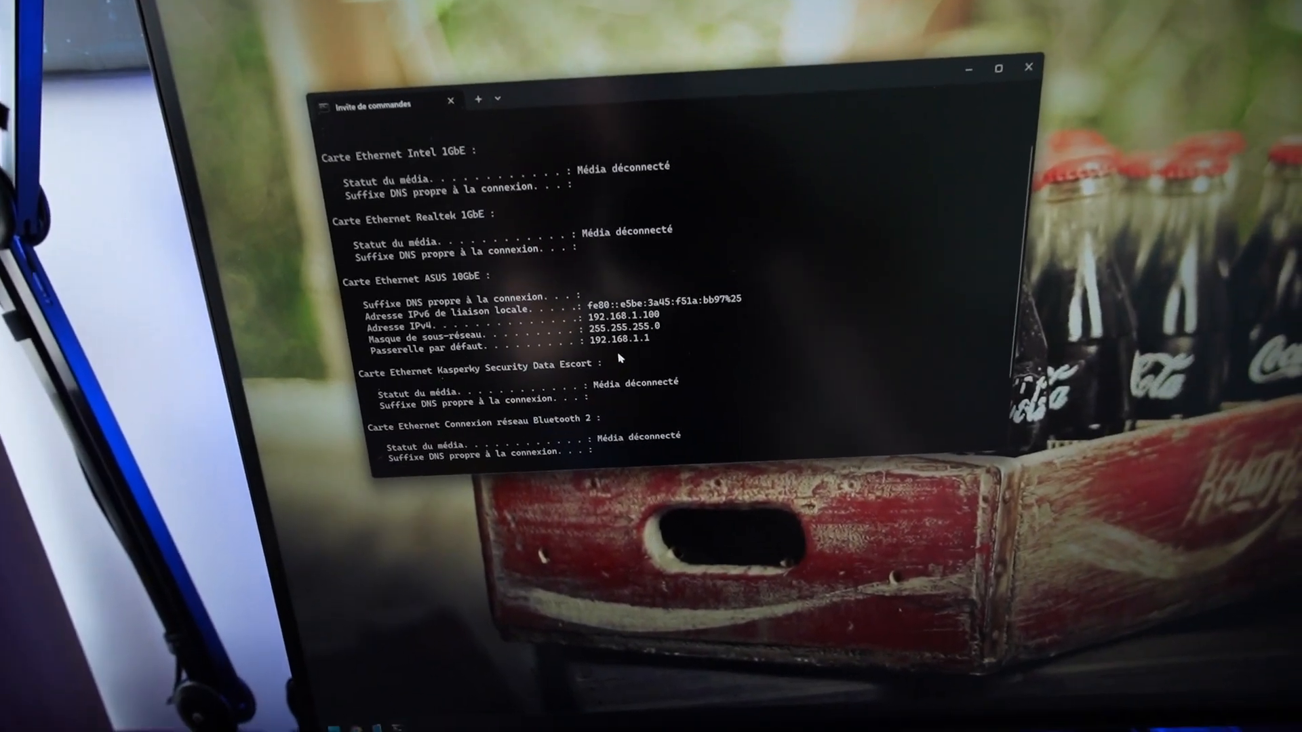
scroll(626, 370, "down", 1)
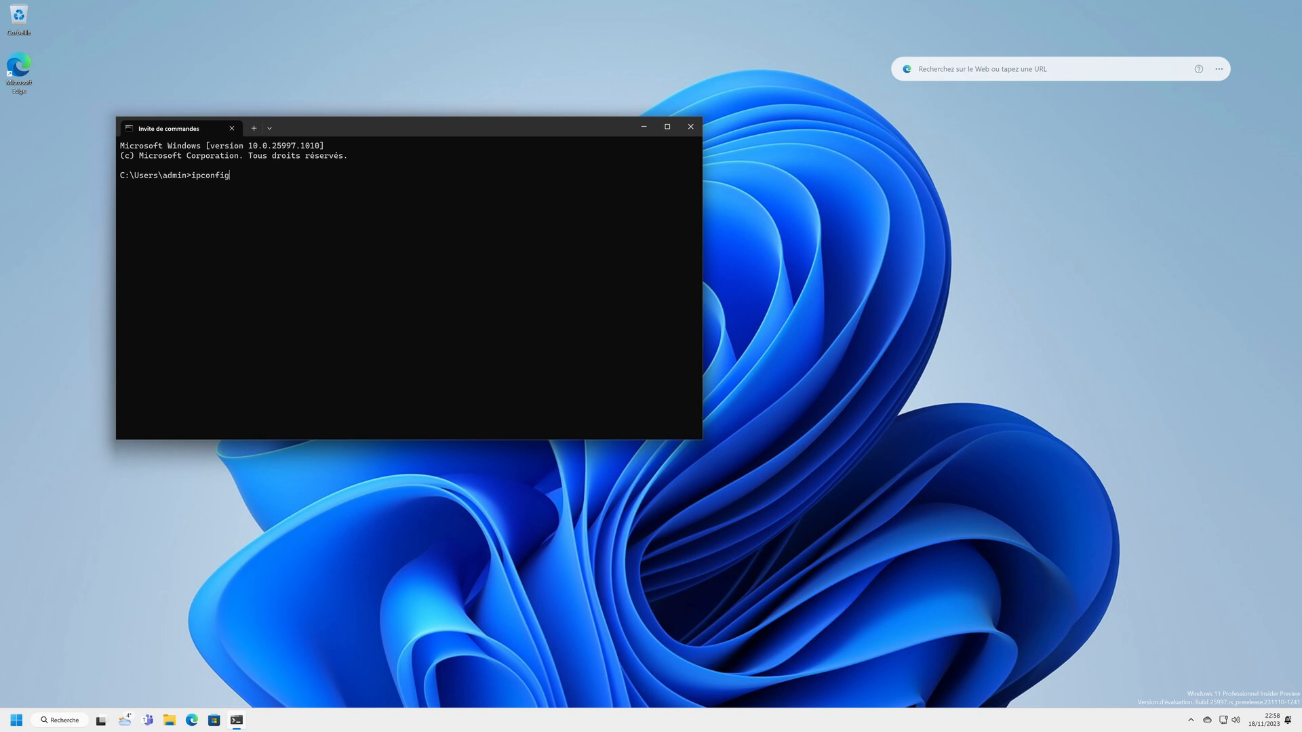
Step: List the IP configuration with ipconfig, and open the Ethernet page of the Windows network and internet settings
key("Return")
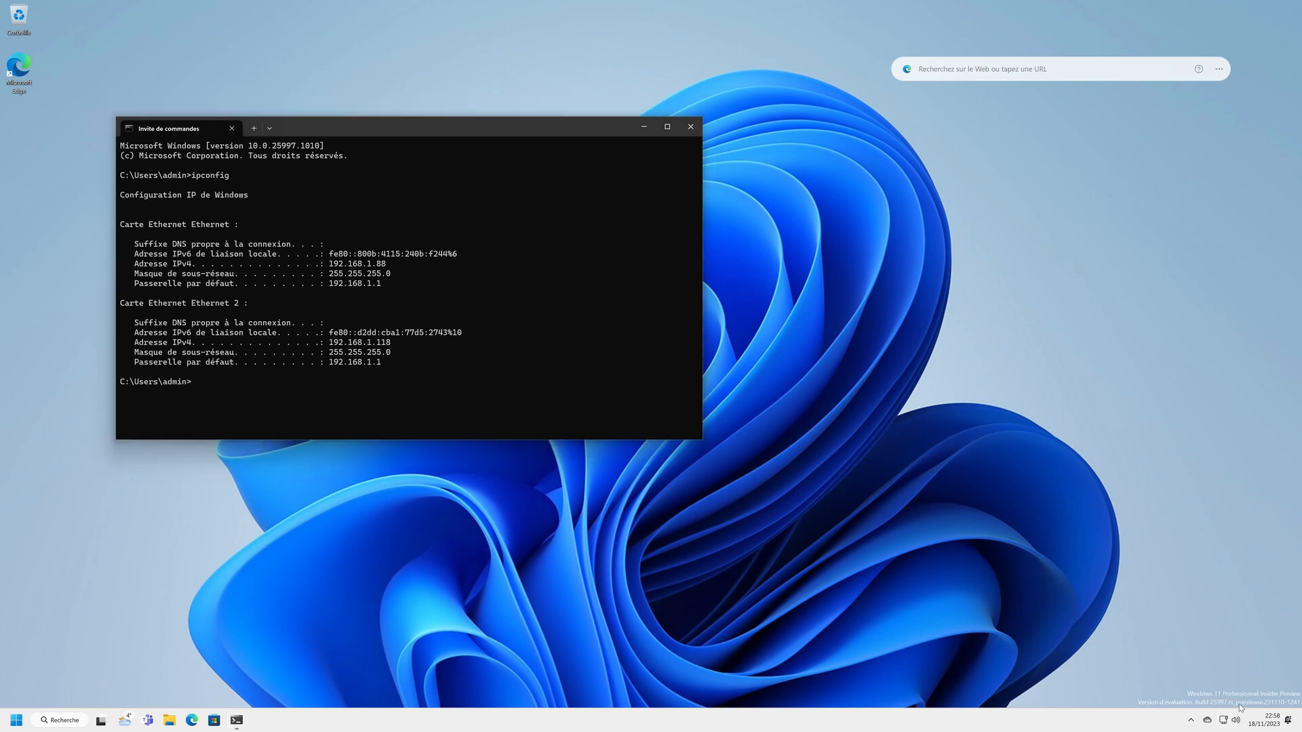
left_click(1227, 724)
left_click(1282, 689)
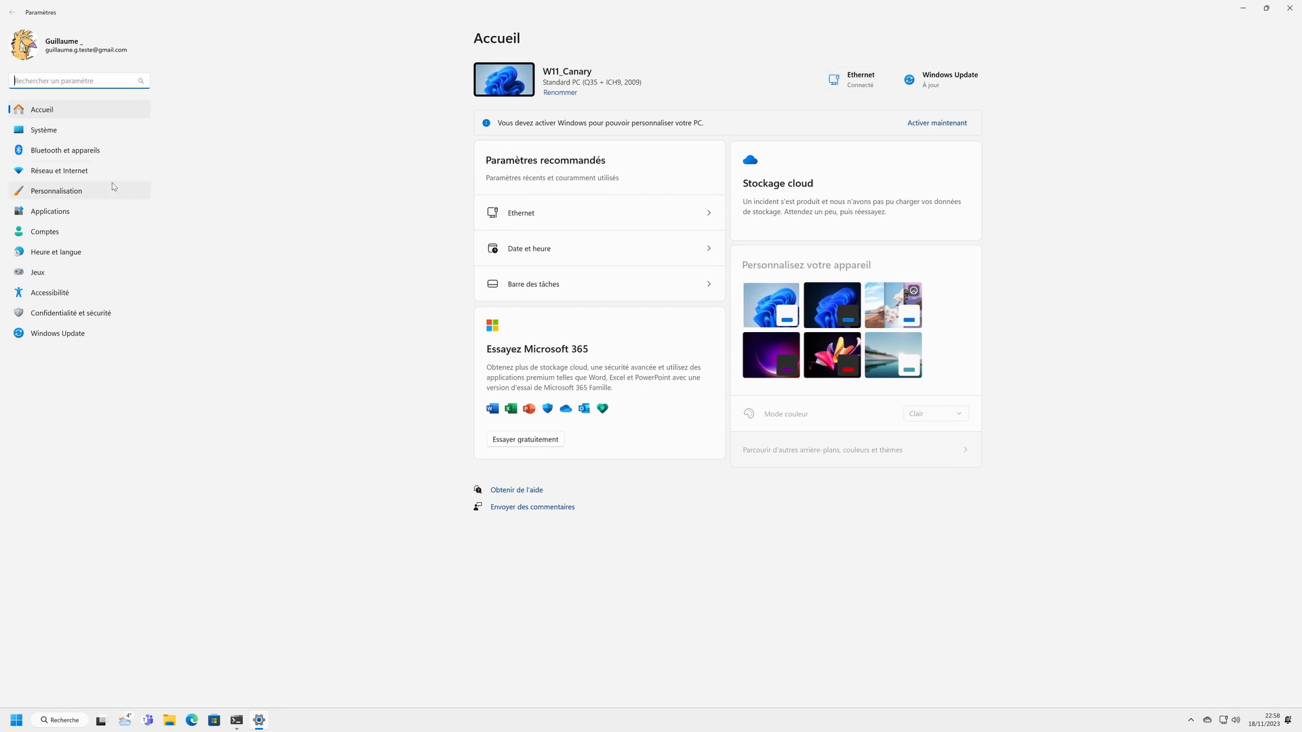
left_click(62, 171)
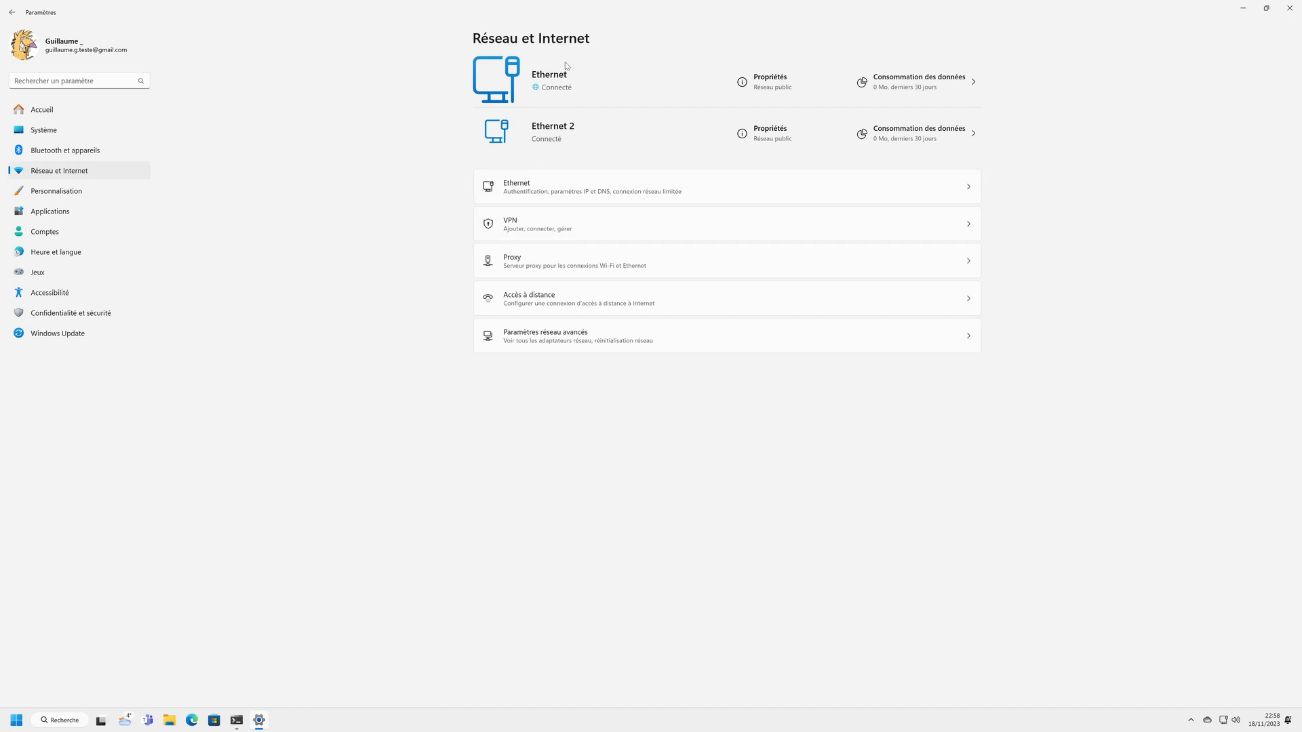
left_click(570, 189)
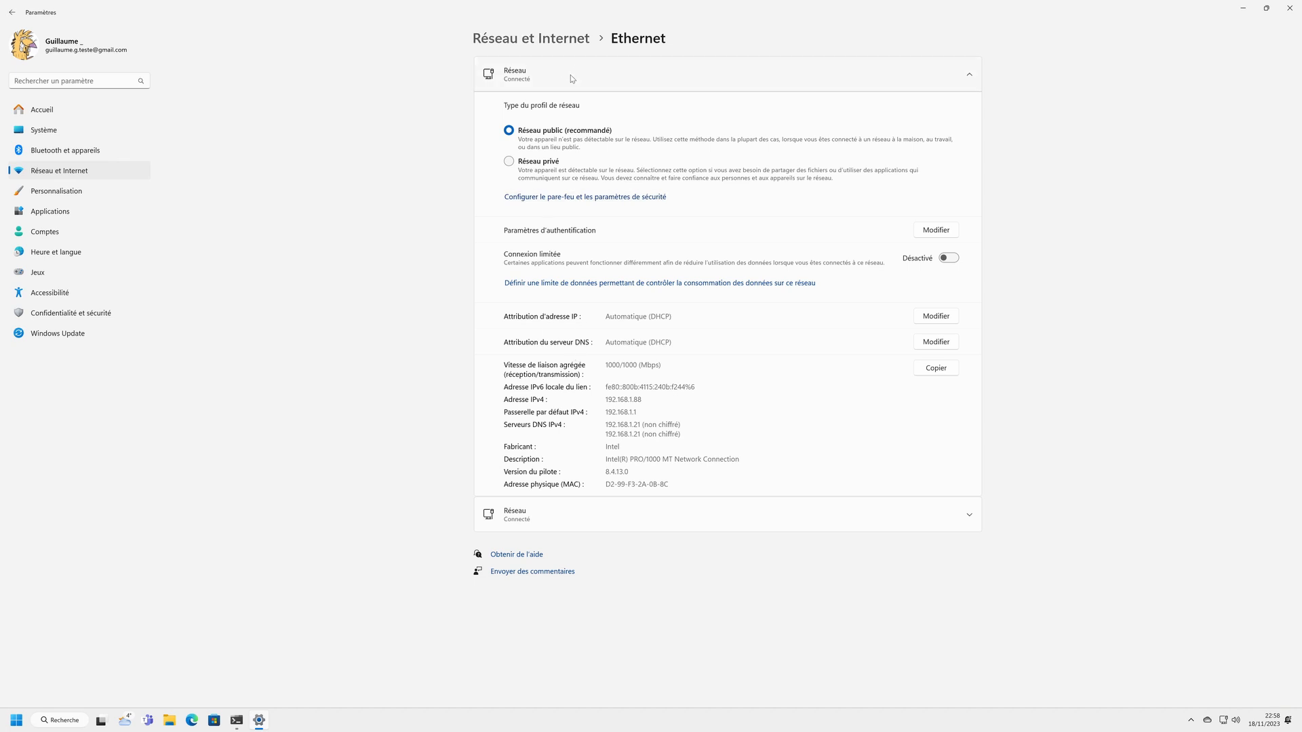
Step: In the advanced network settings, rename the Ethernet 2 adapter to MonRéseau
left_click(545, 42)
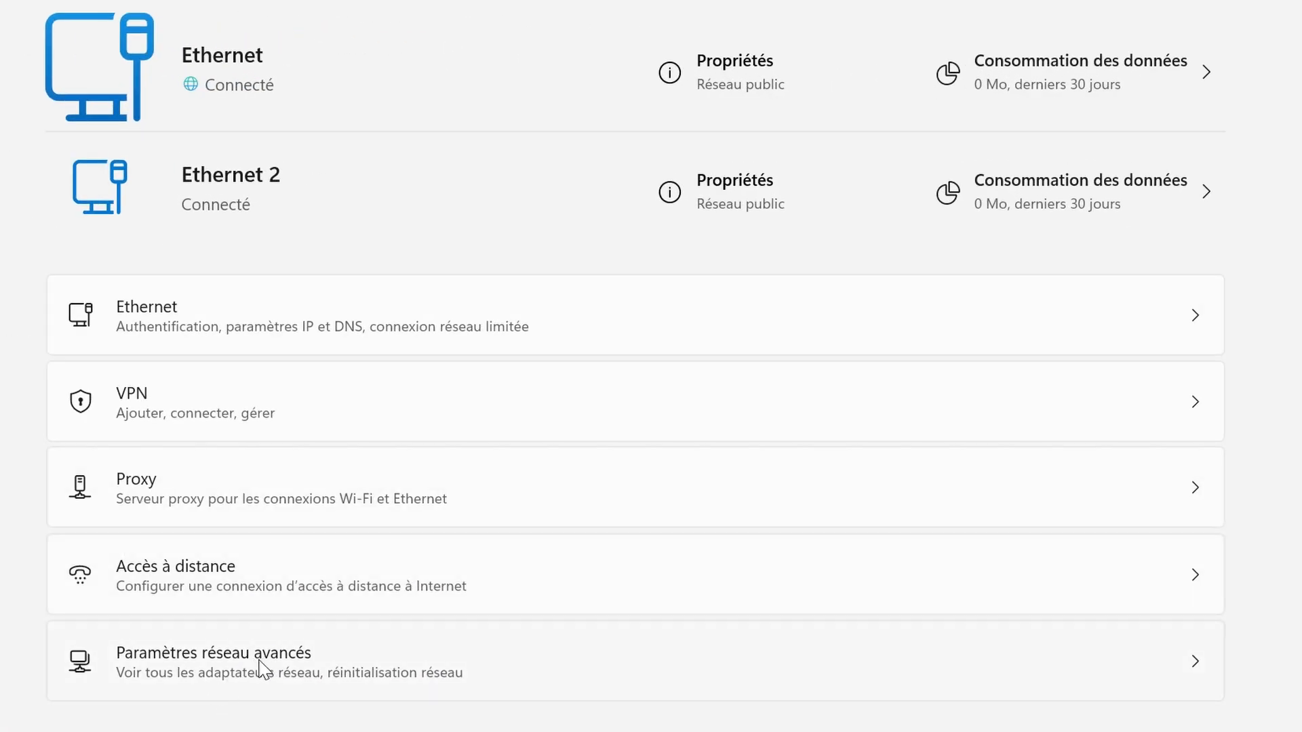
left_click(263, 669)
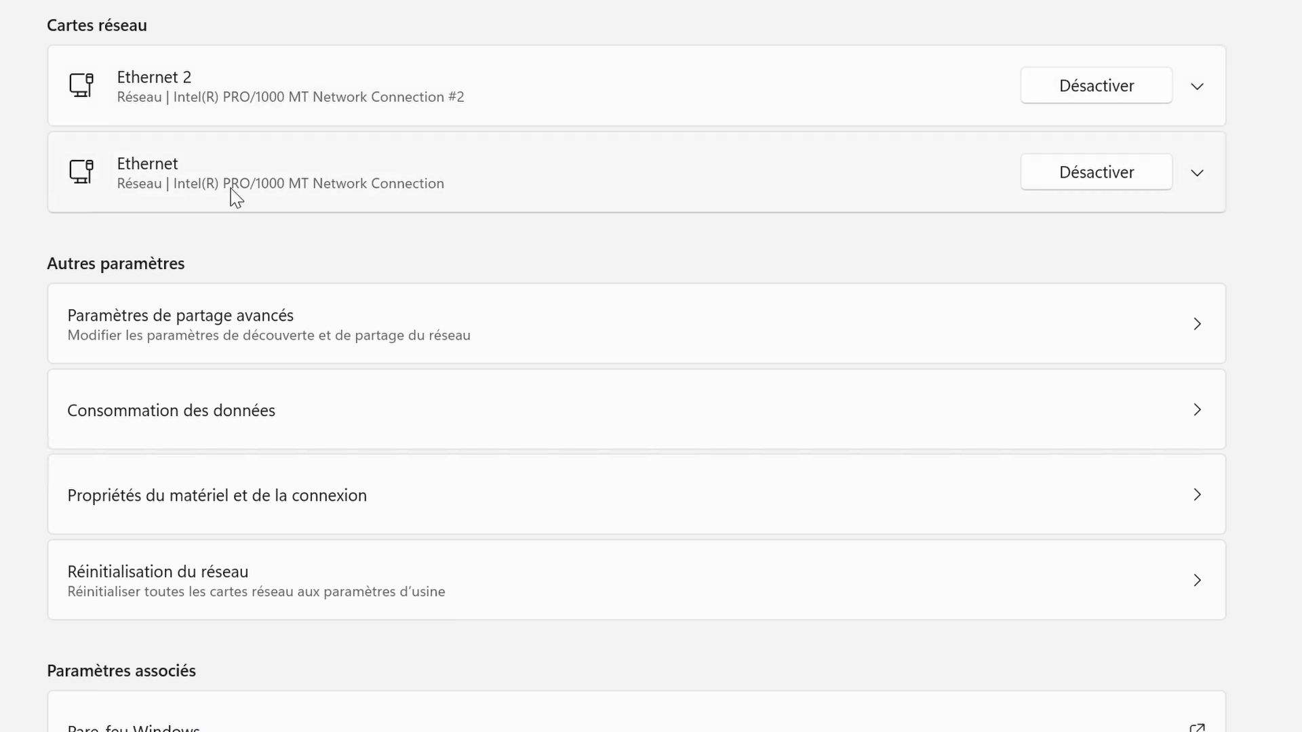
left_click(385, 76)
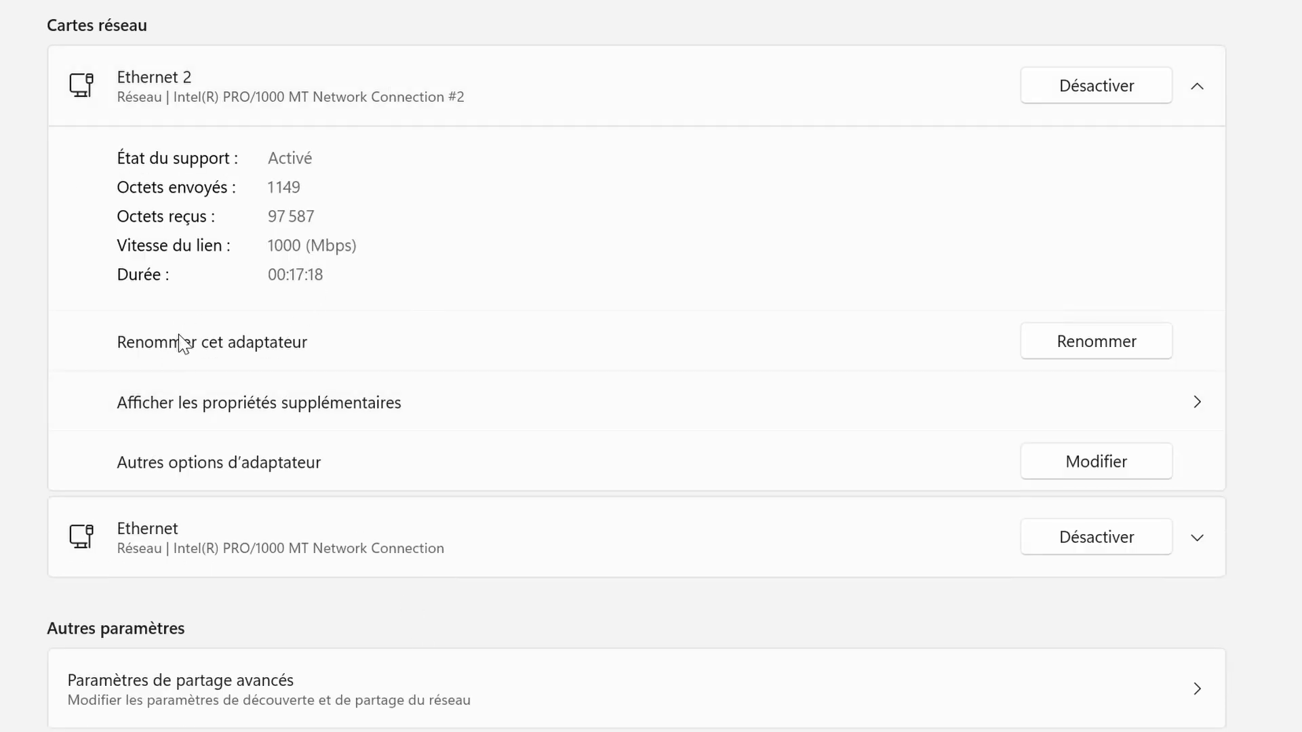
left_click(1097, 346)
type("MonRéseau")
left_click(320, 587)
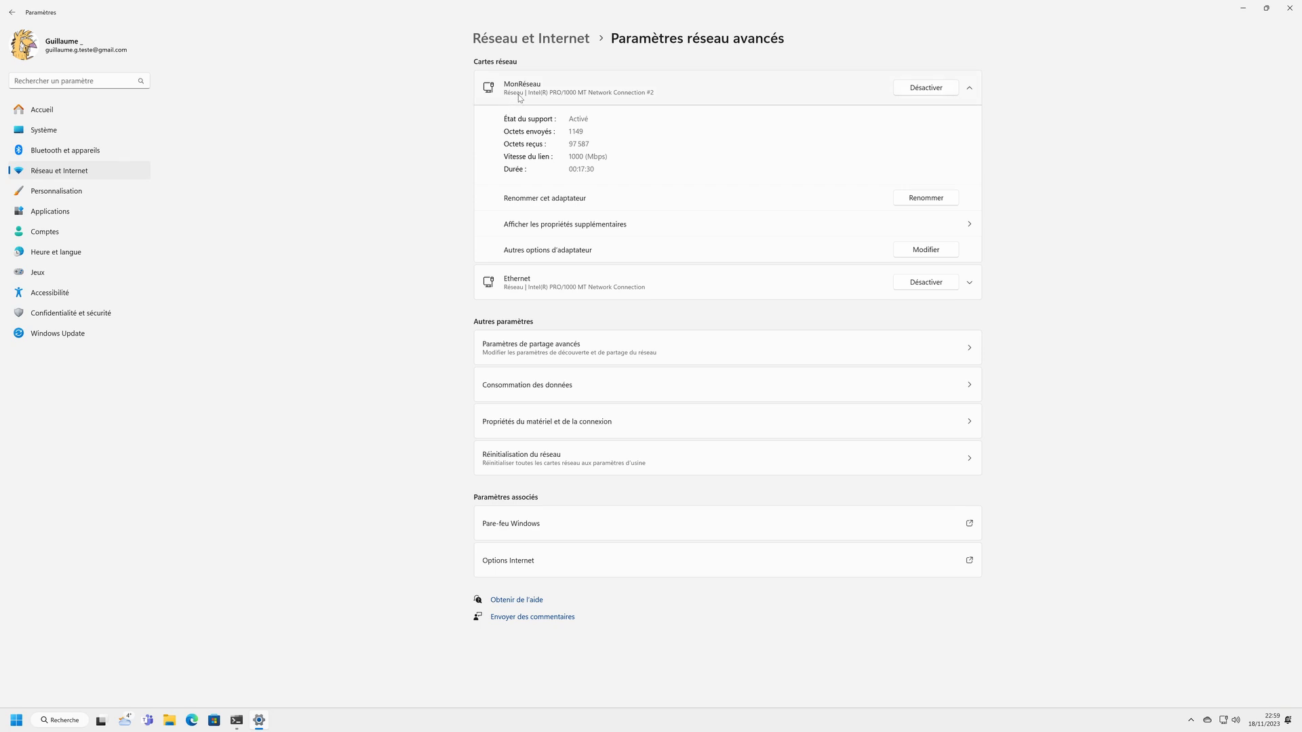
Step: Check the taskbar network status and rerun ipconfig to verify the renamed adapter
mouse_move(1225, 727)
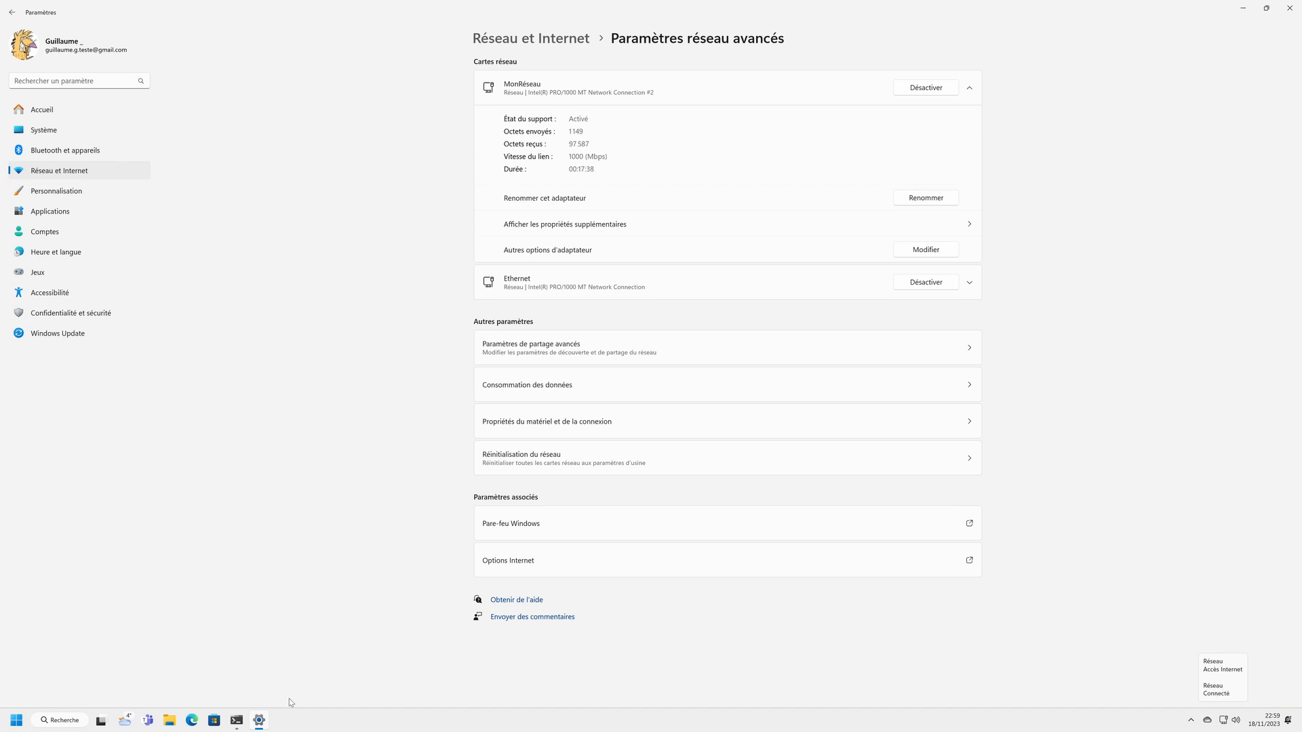
left_click(236, 720)
key("Up")
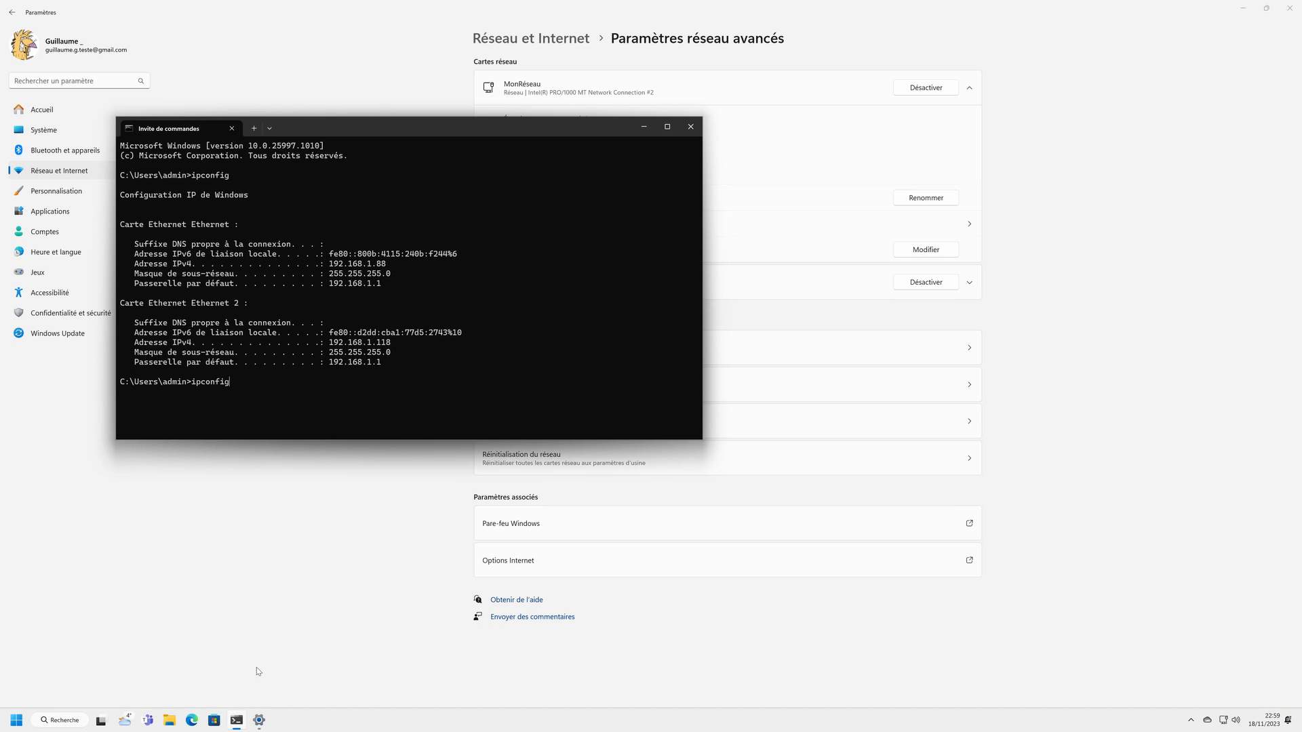
key("Return")
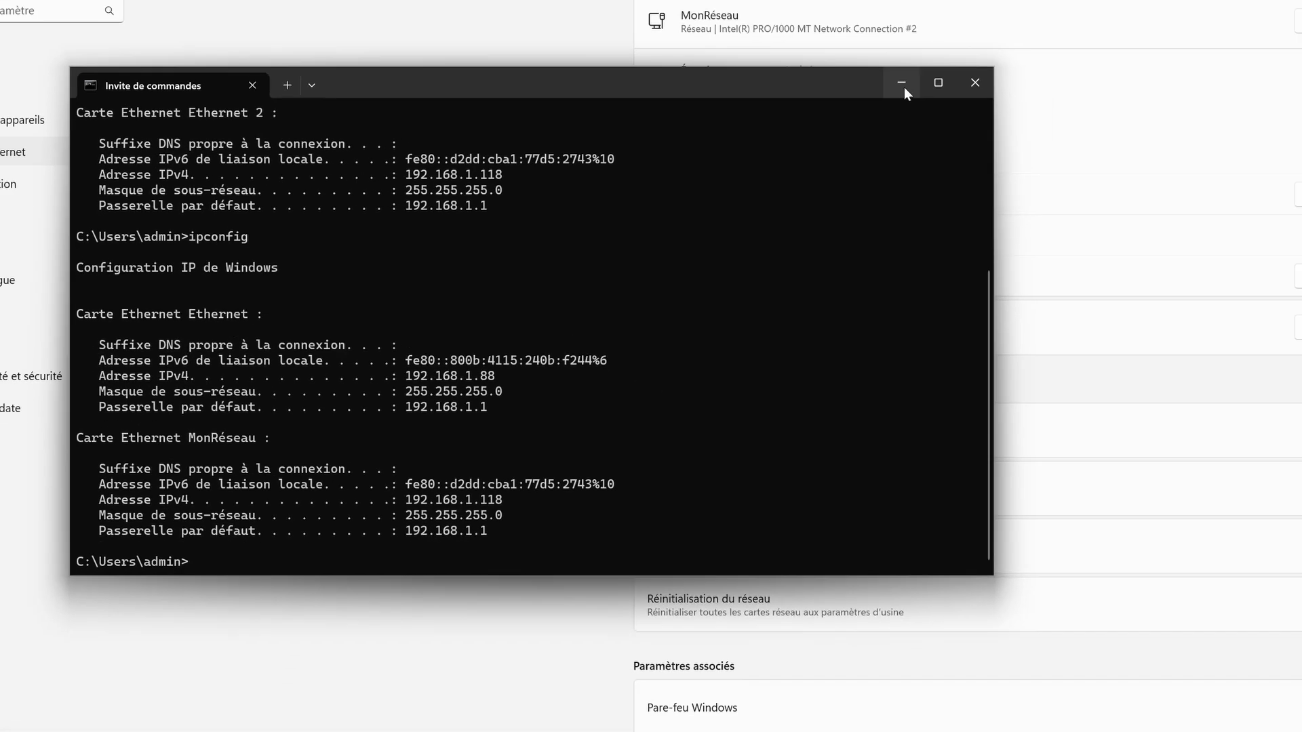
left_click(1159, 38)
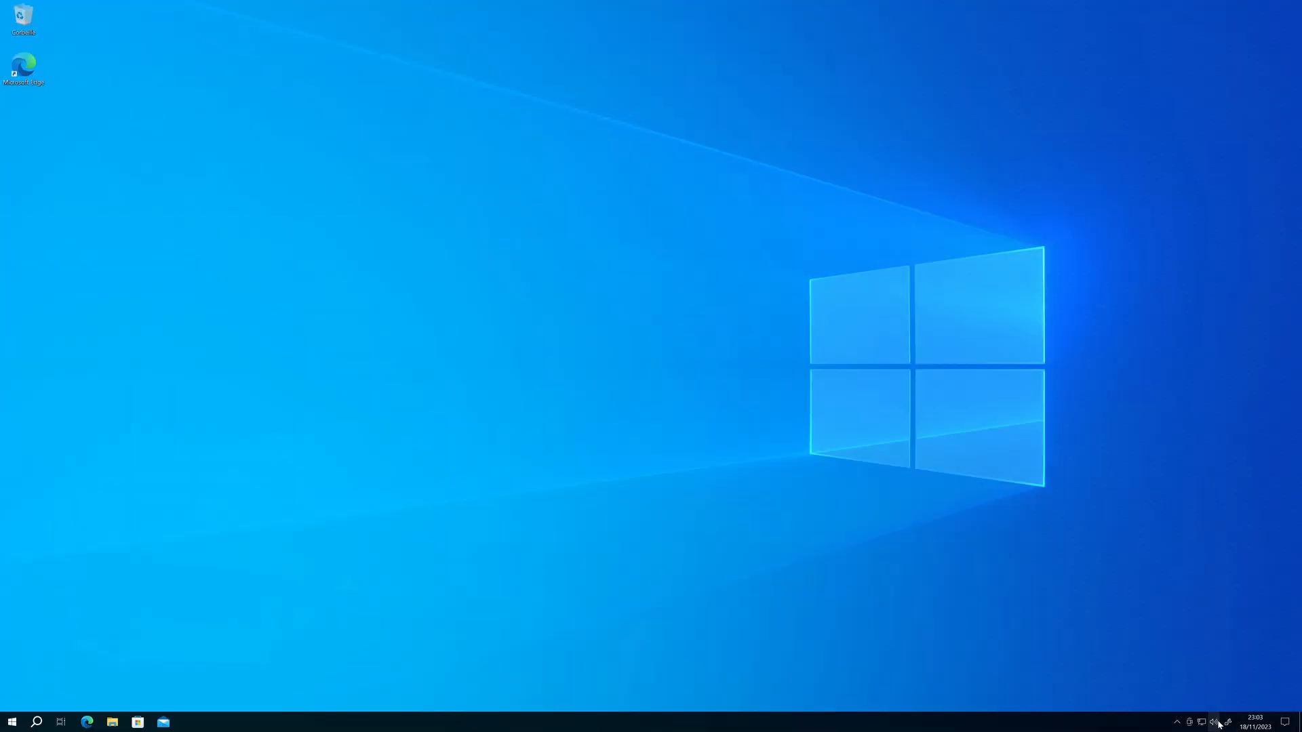
left_click(1238, 724)
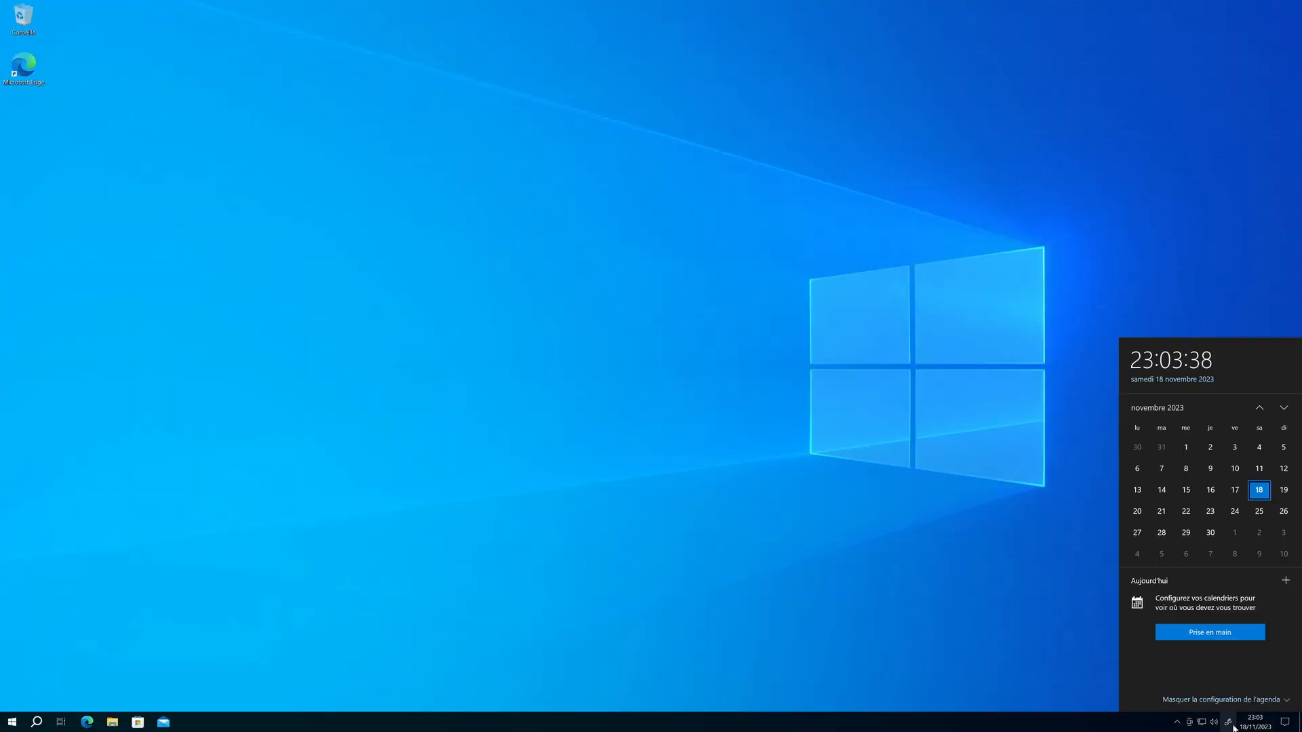
left_click(1285, 722)
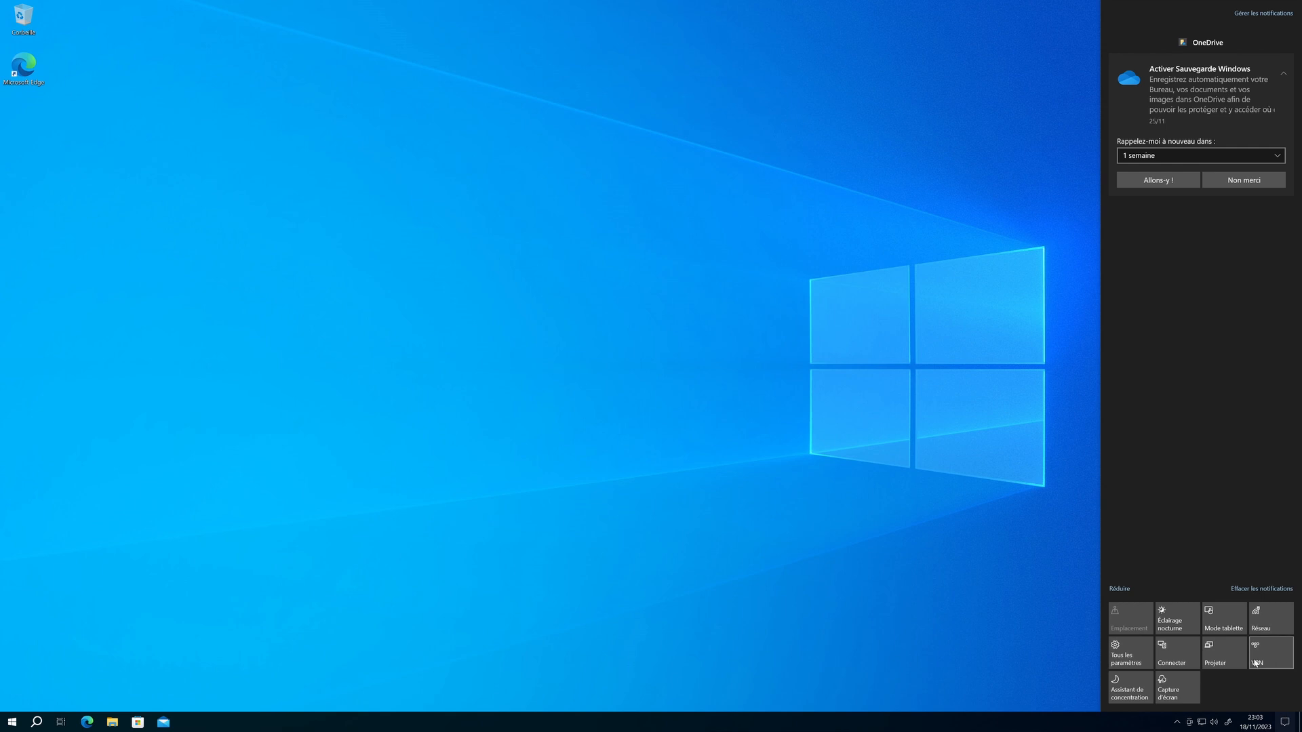
left_click(1036, 689)
Step: Open a command prompt on the Windows 10 machine and run ipconfig to list its network adapters
key("super")
type("cmd")
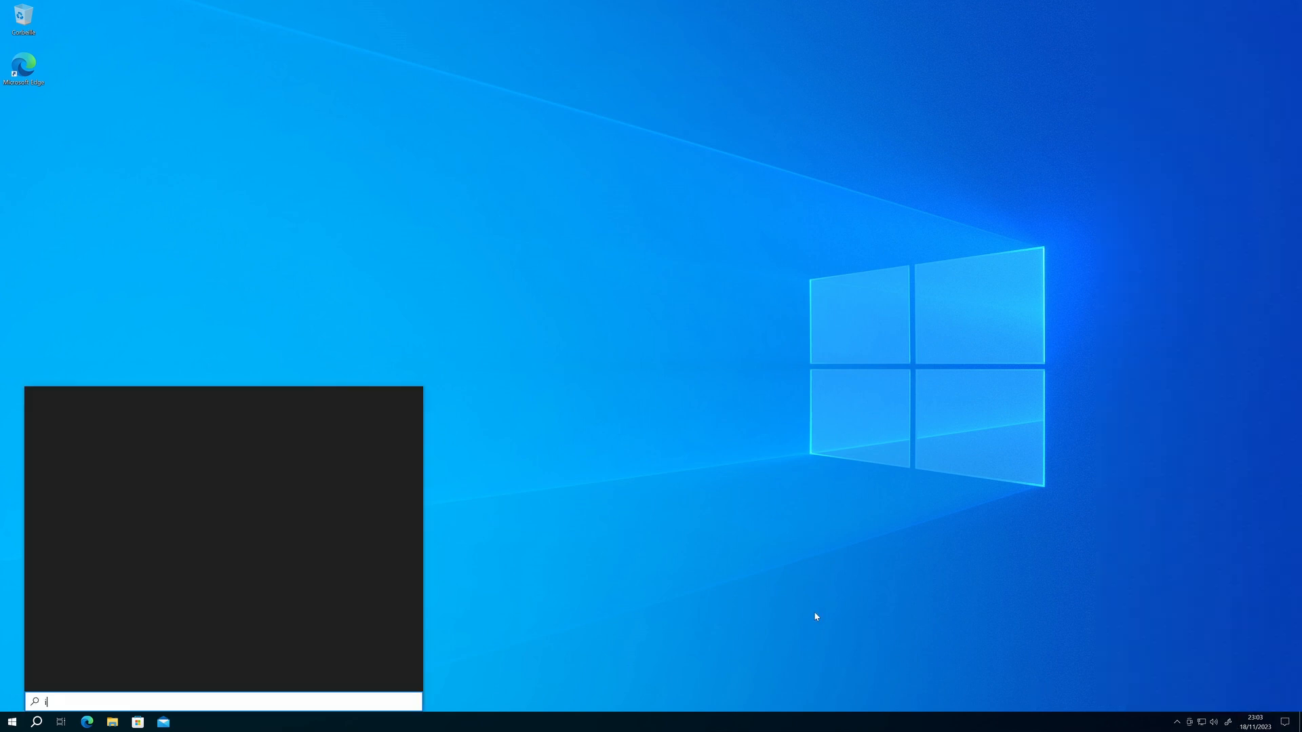
key("Return")
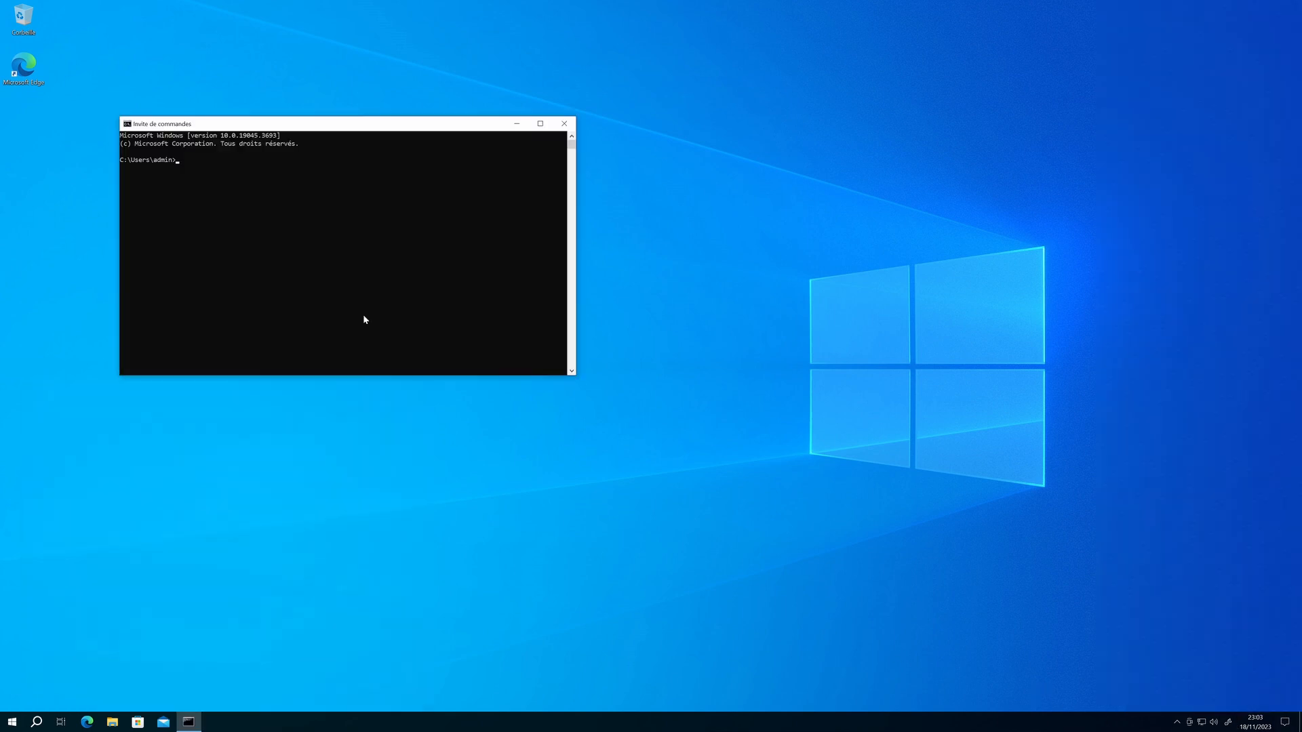
type("ipconfig")
key("Return")
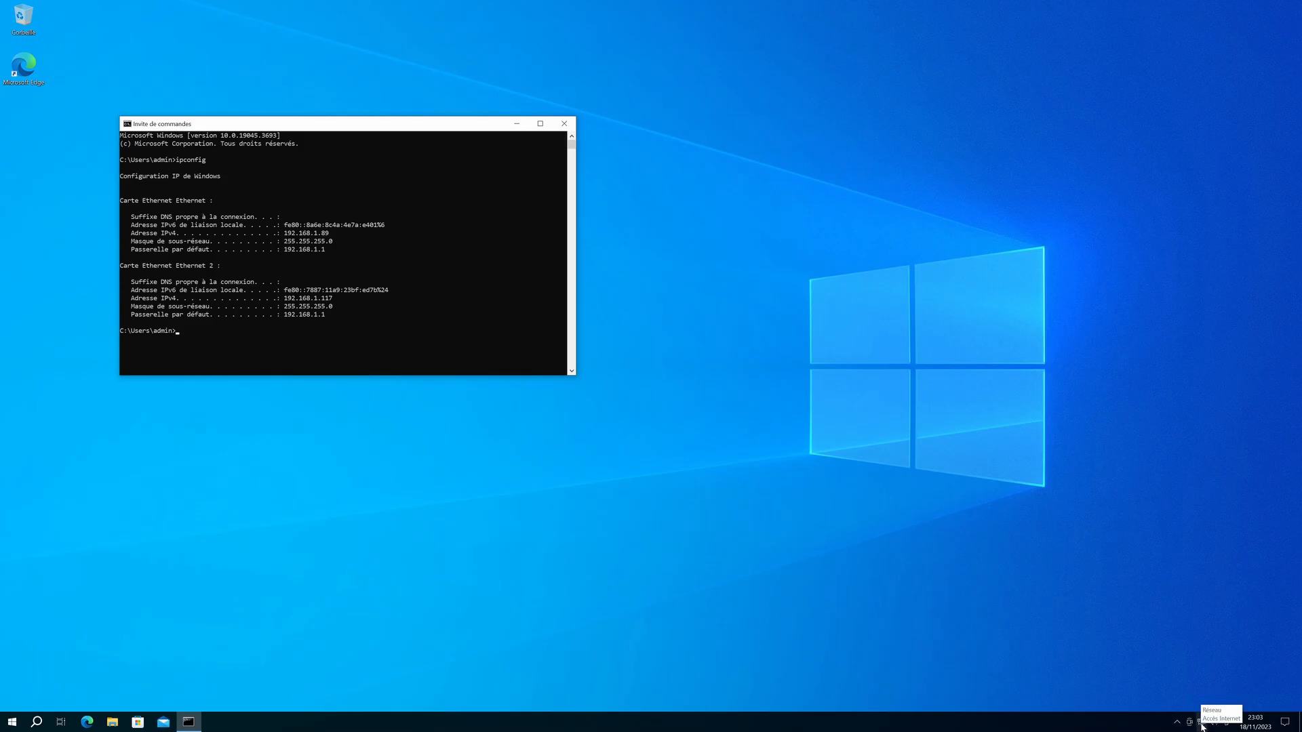
Step: Open the network status settings and display the adapter options in the network connections window
right_click(1254, 722)
left_click(1285, 727)
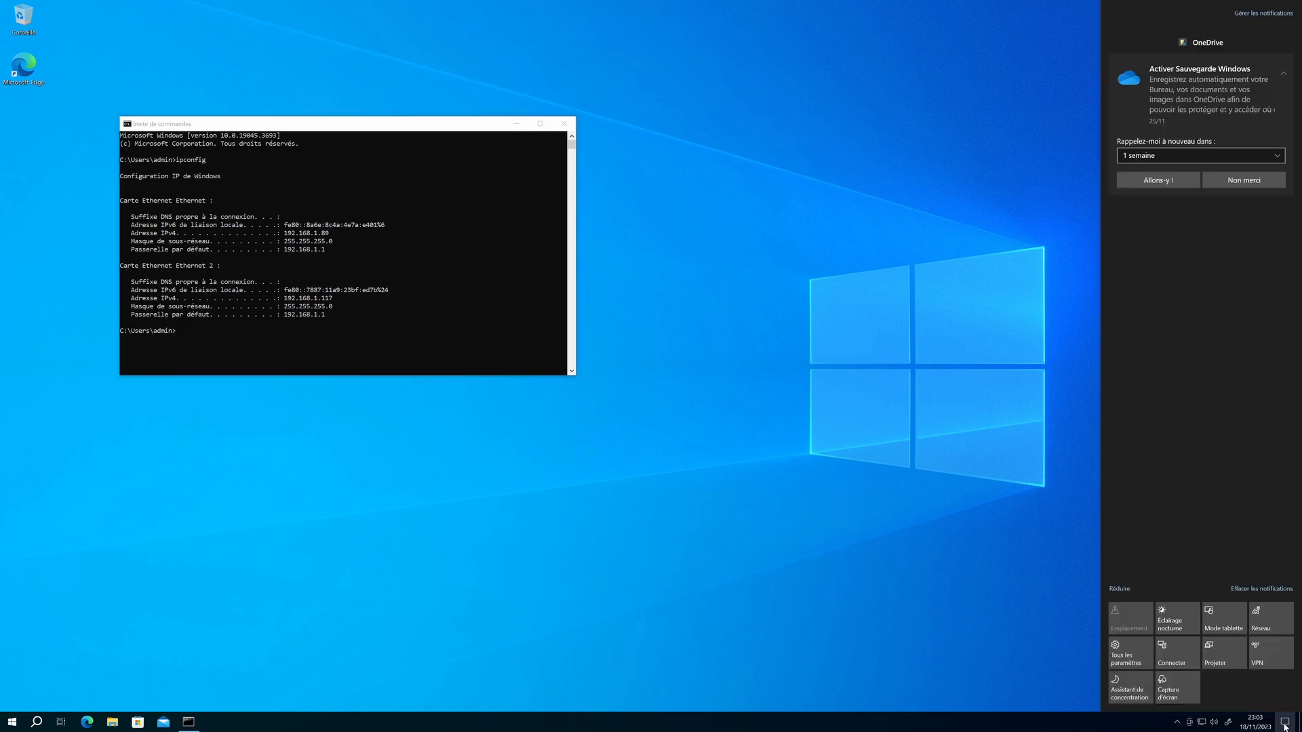
left_click(1126, 663)
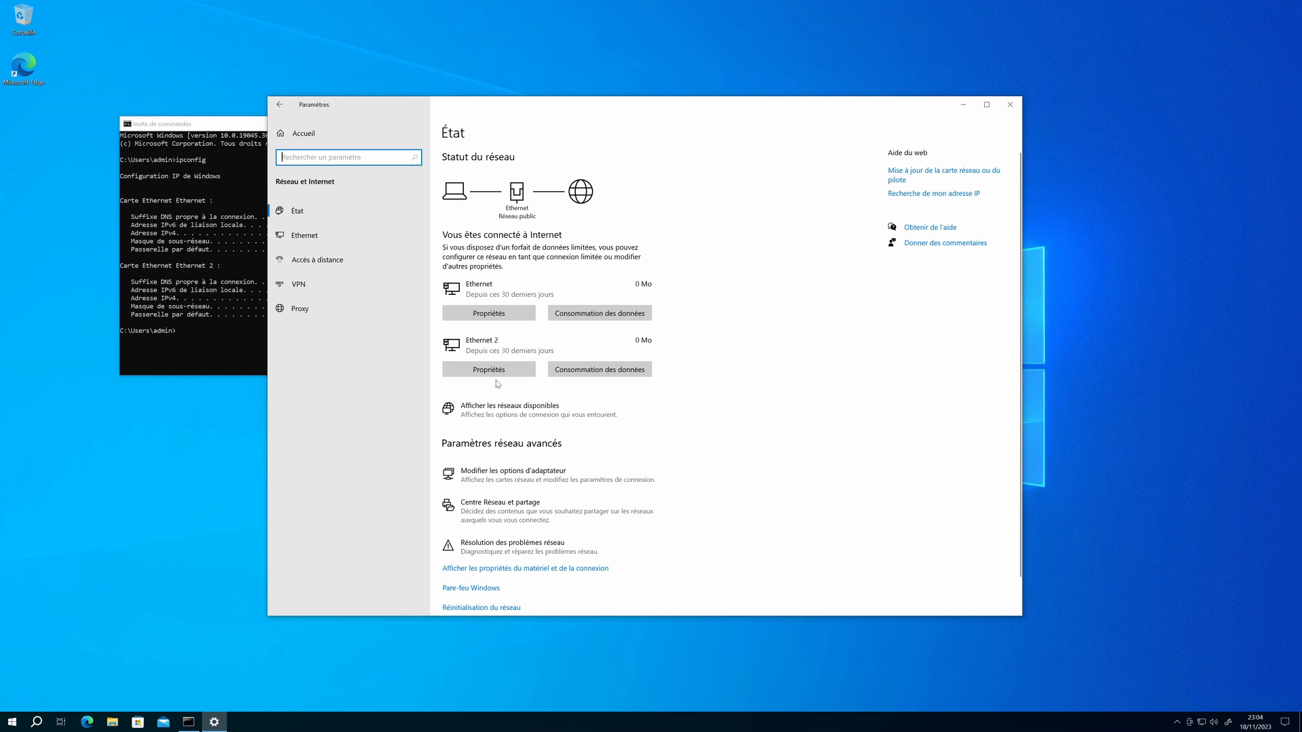
scroll(590, 393, "down", 1)
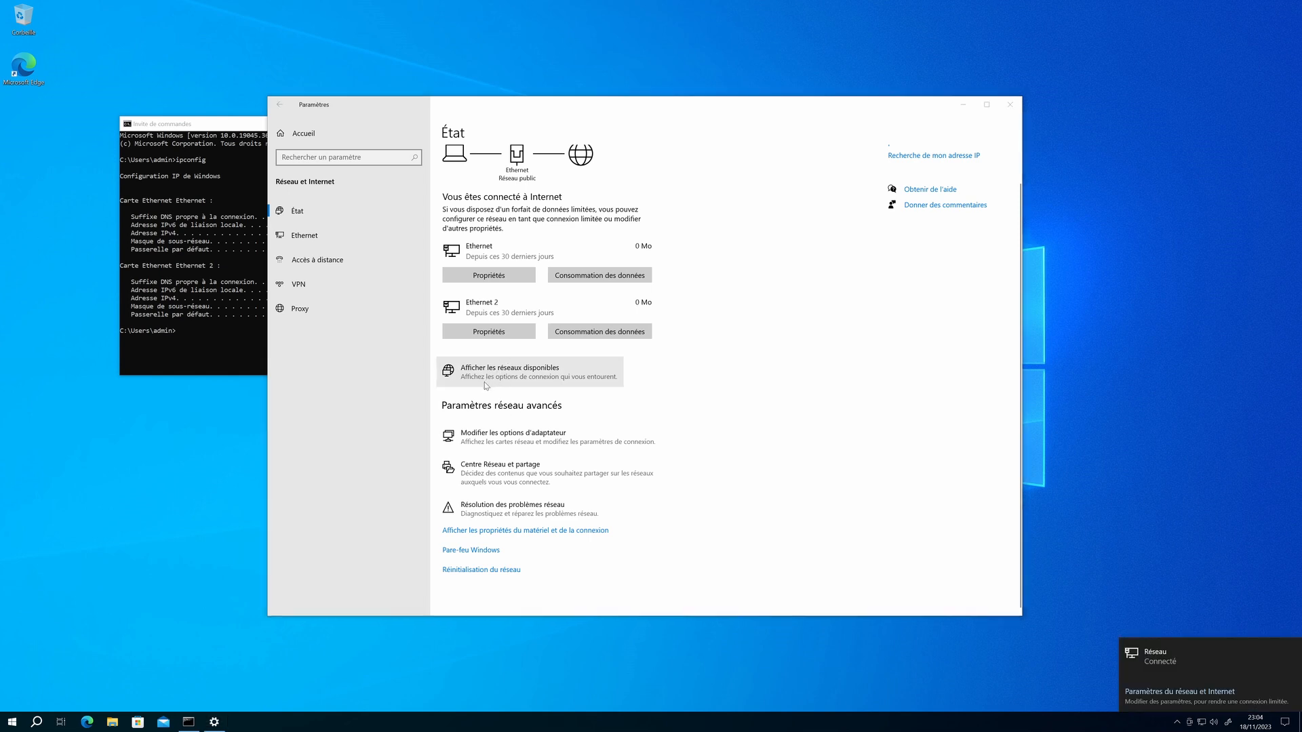
left_click(445, 445)
left_click(439, 275)
right_click(428, 261)
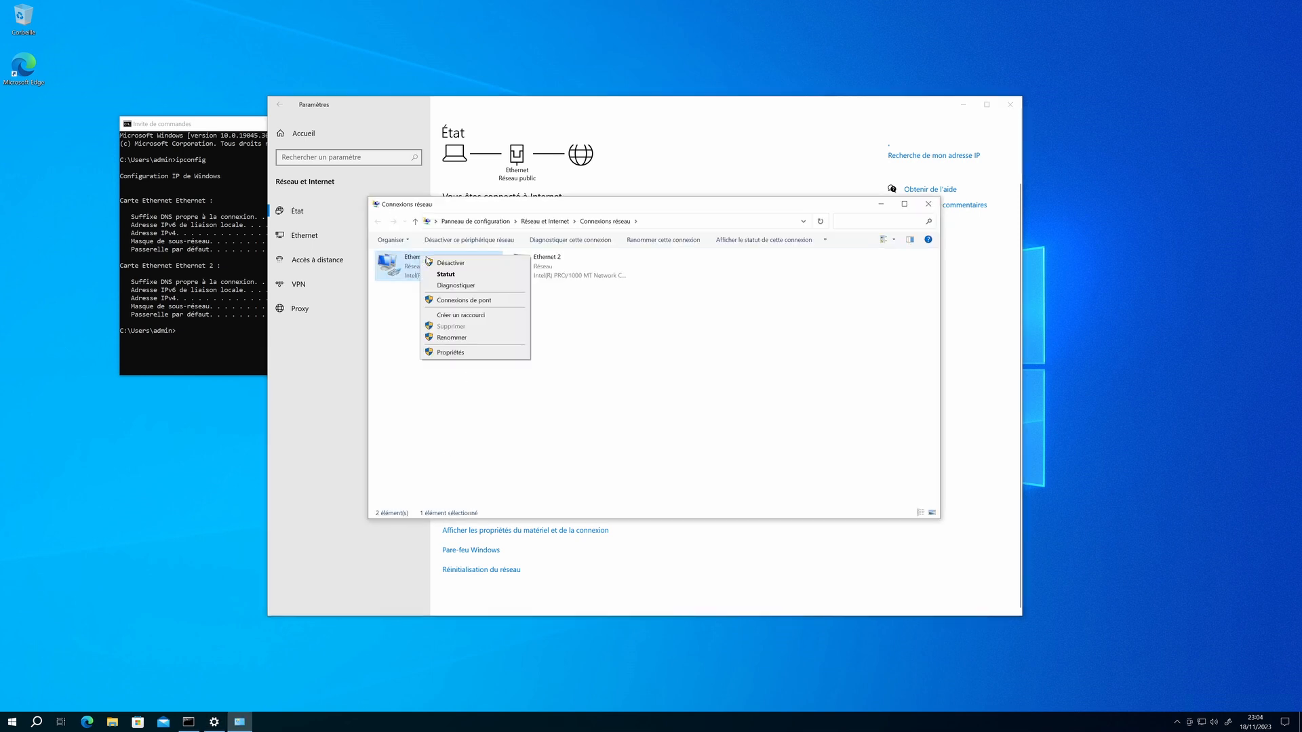
left_click(438, 338)
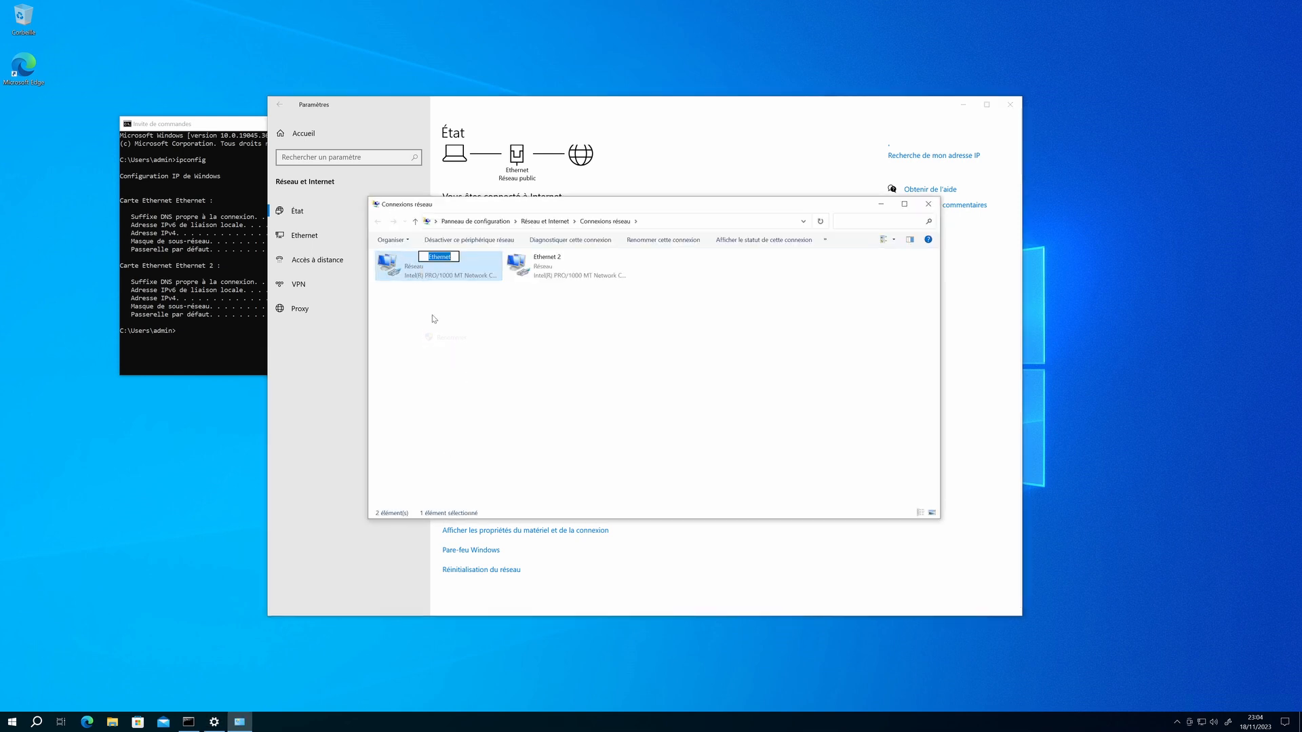
Step: Rename the Ethernet 2 connection to MonRéseau
left_click(556, 281)
right_click(556, 262)
left_click(596, 347)
type("MonRés")
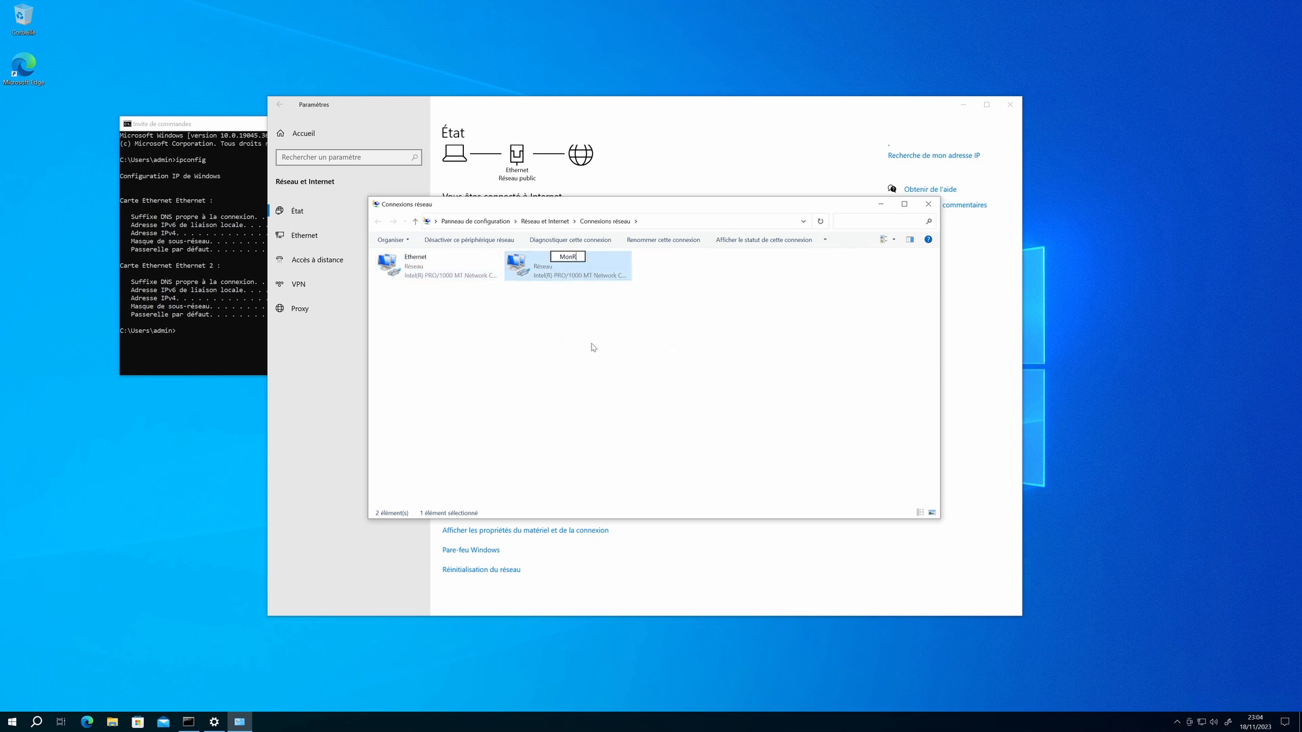
type("eau")
key("Return")
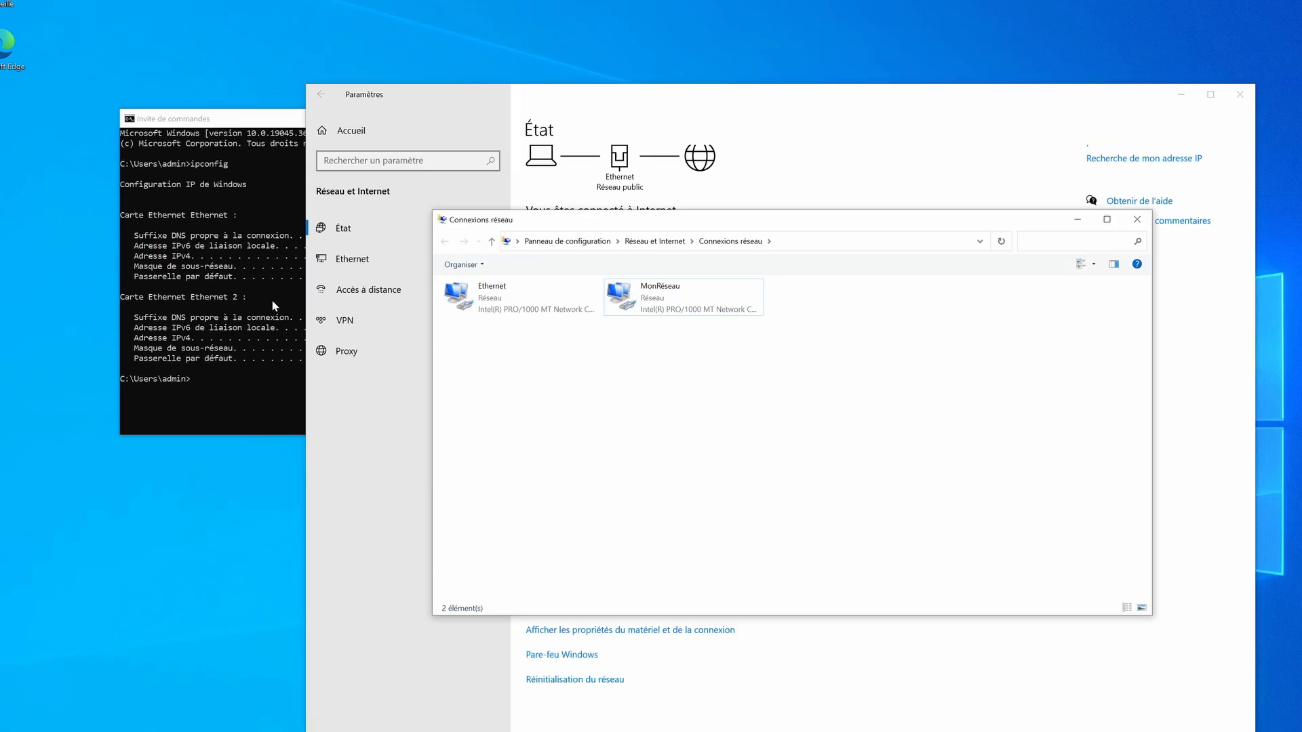
Step: Rerun ipconfig in the open command prompt to check the adapter names
left_click(258, 292)
key("Up")
key("Return")
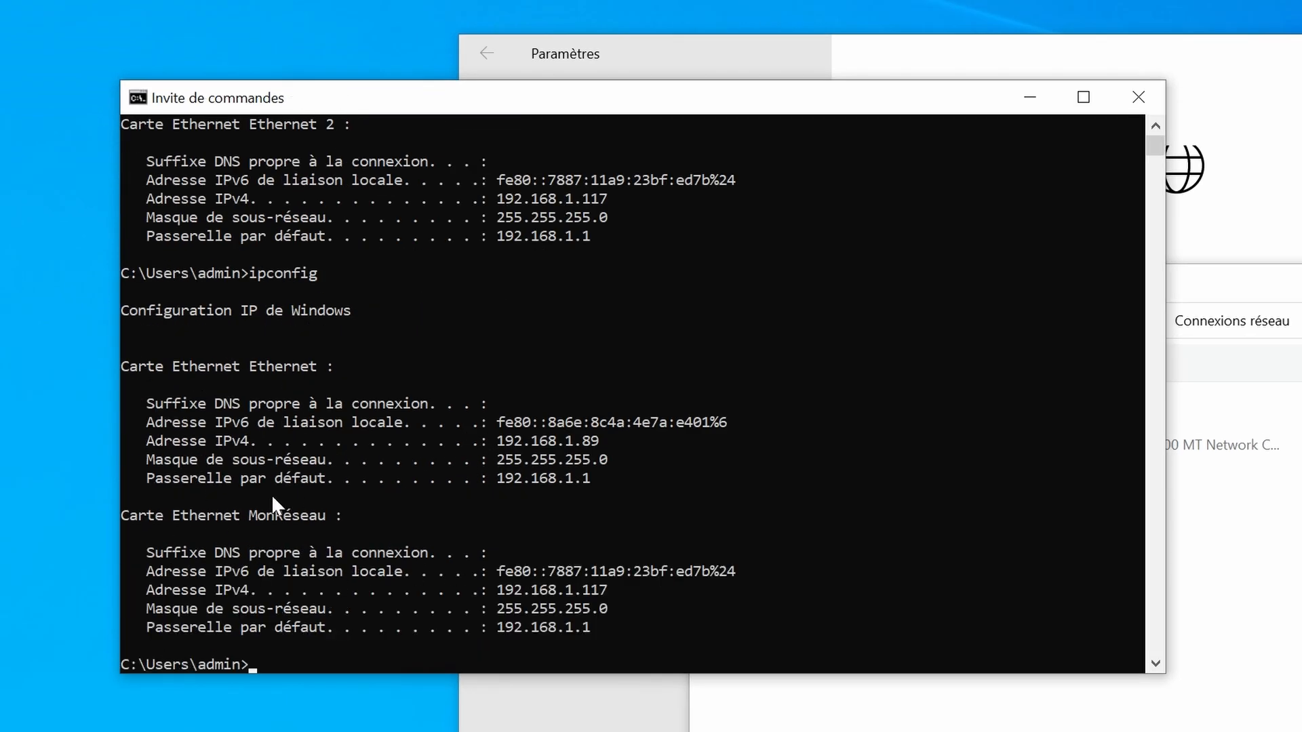
left_click(1290, 284)
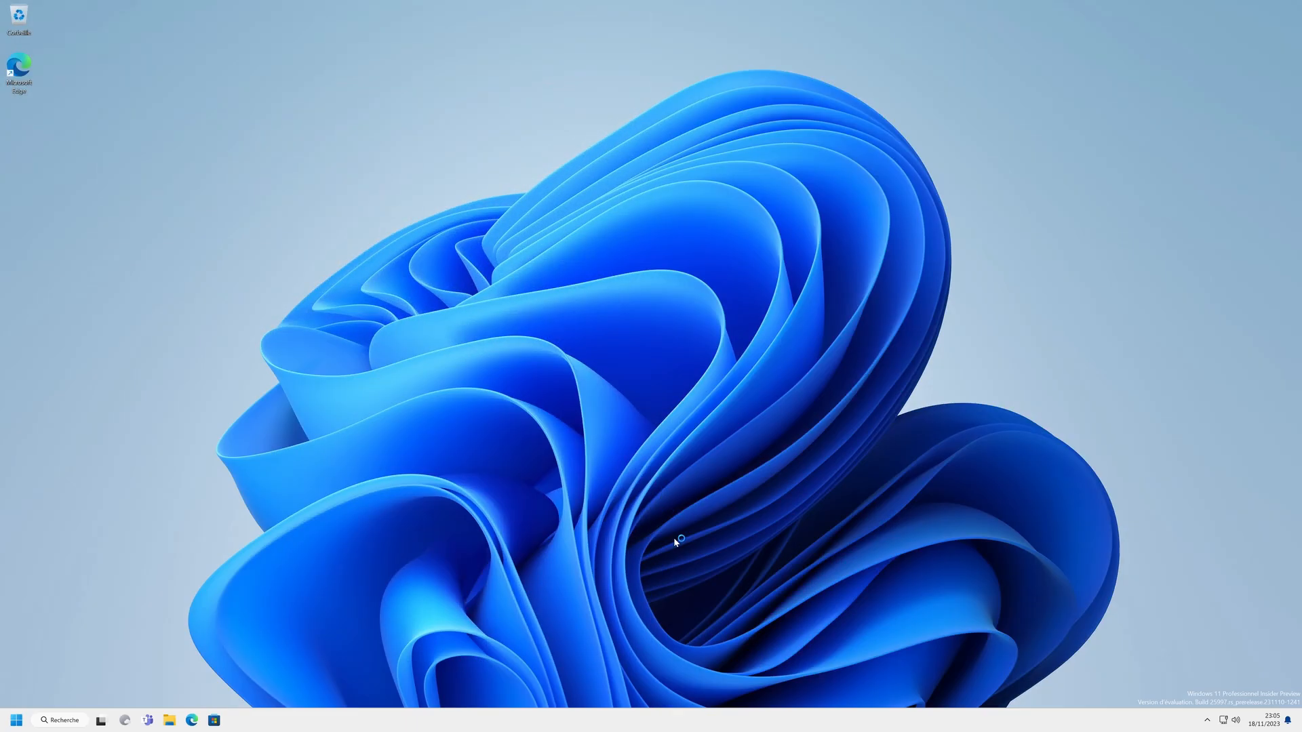
Step: Find and open Stratégie de sécurité locale on the Windows 11 machine and select Réseau in the network list manager policies
key("super")
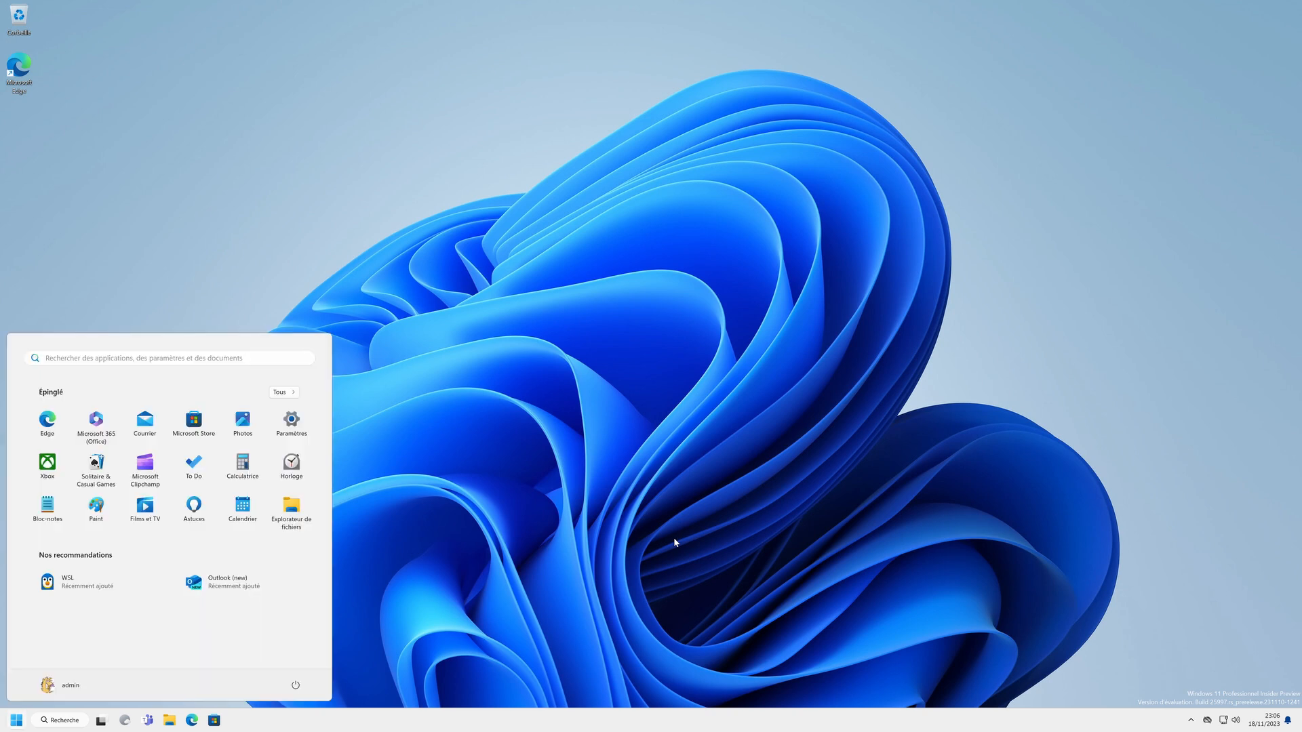
type("l")
key("BackSpace")
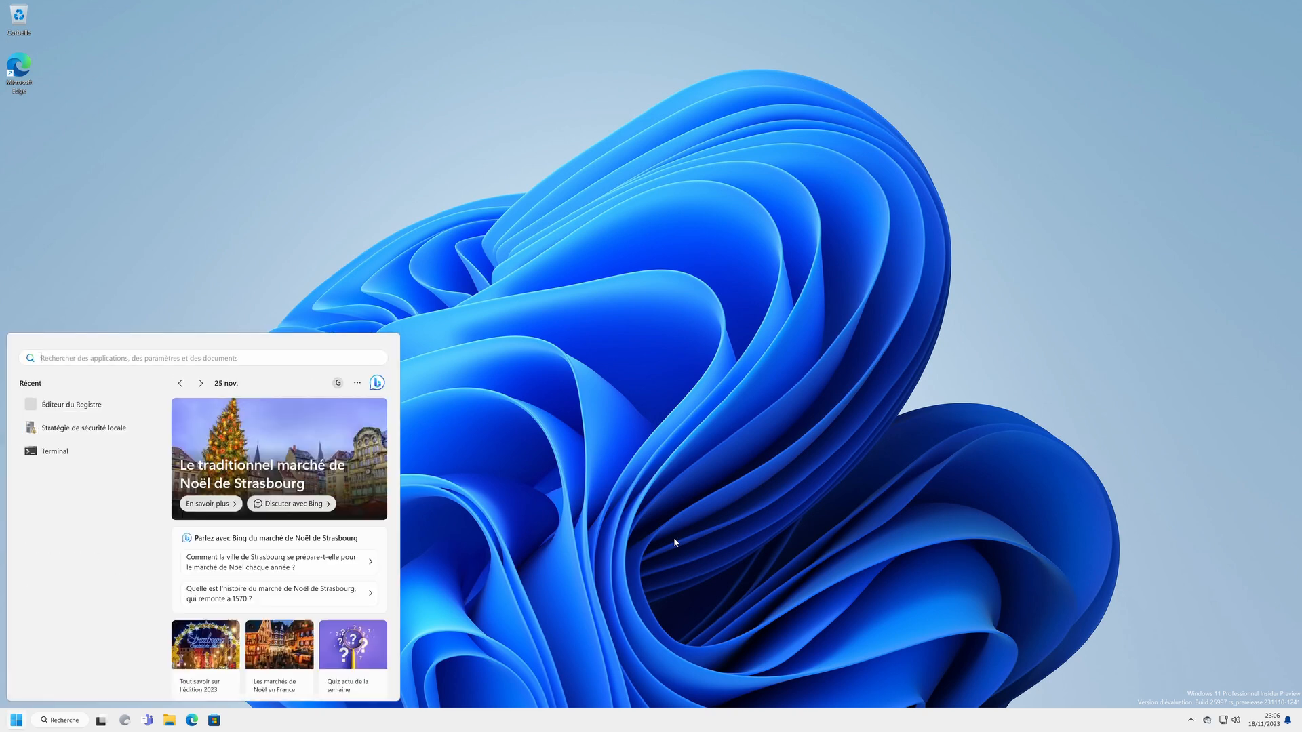
type("local")
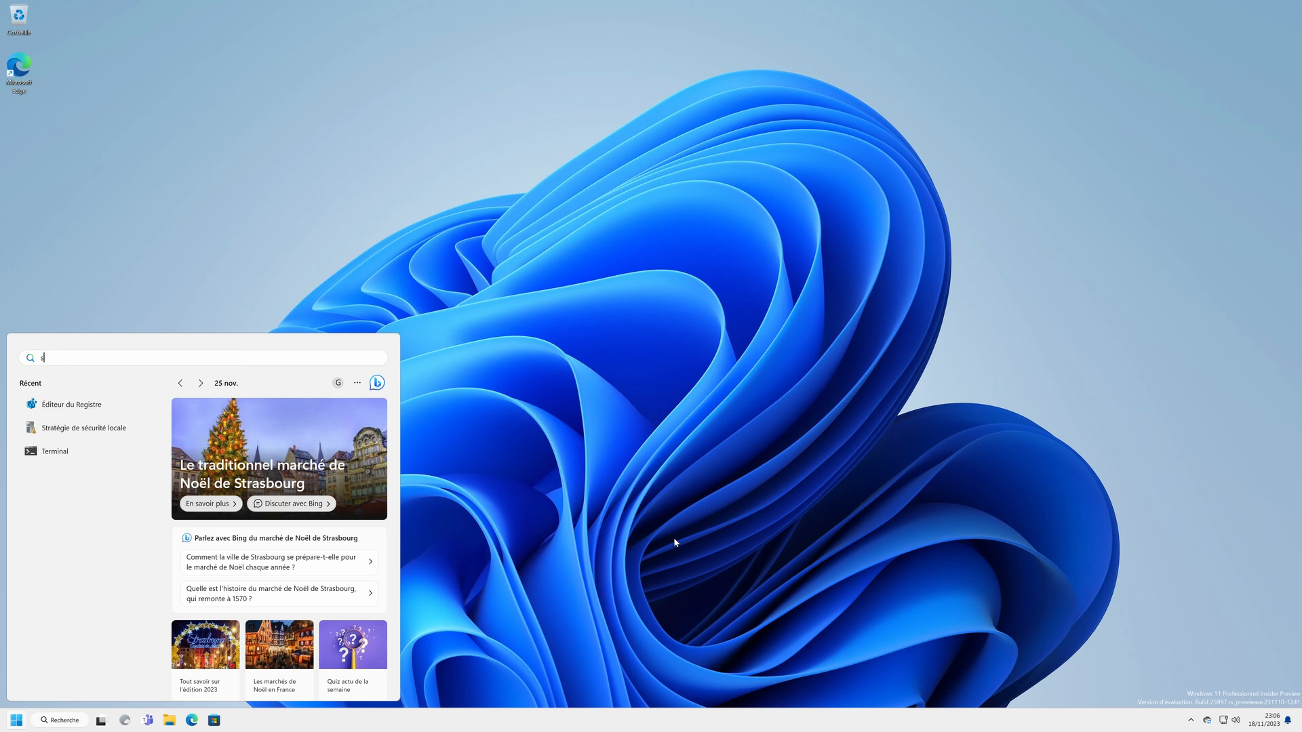
type("e")
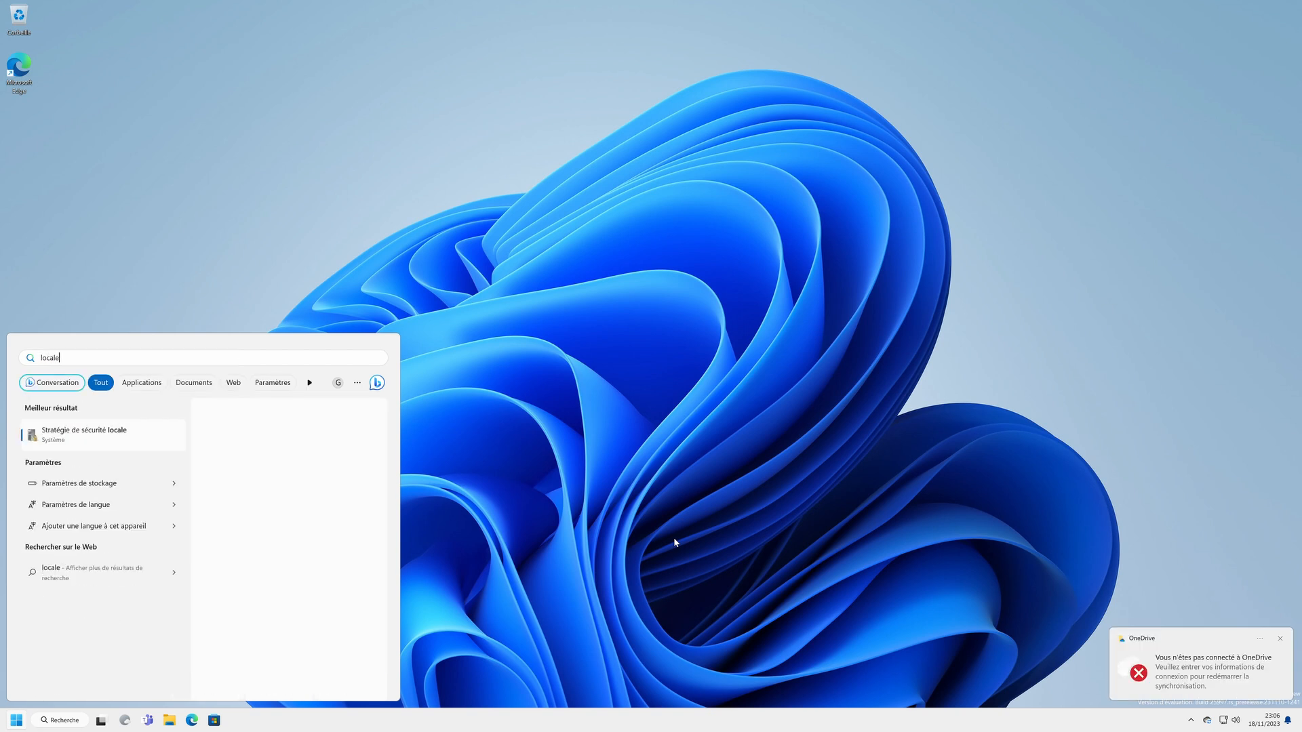
left_click(81, 435)
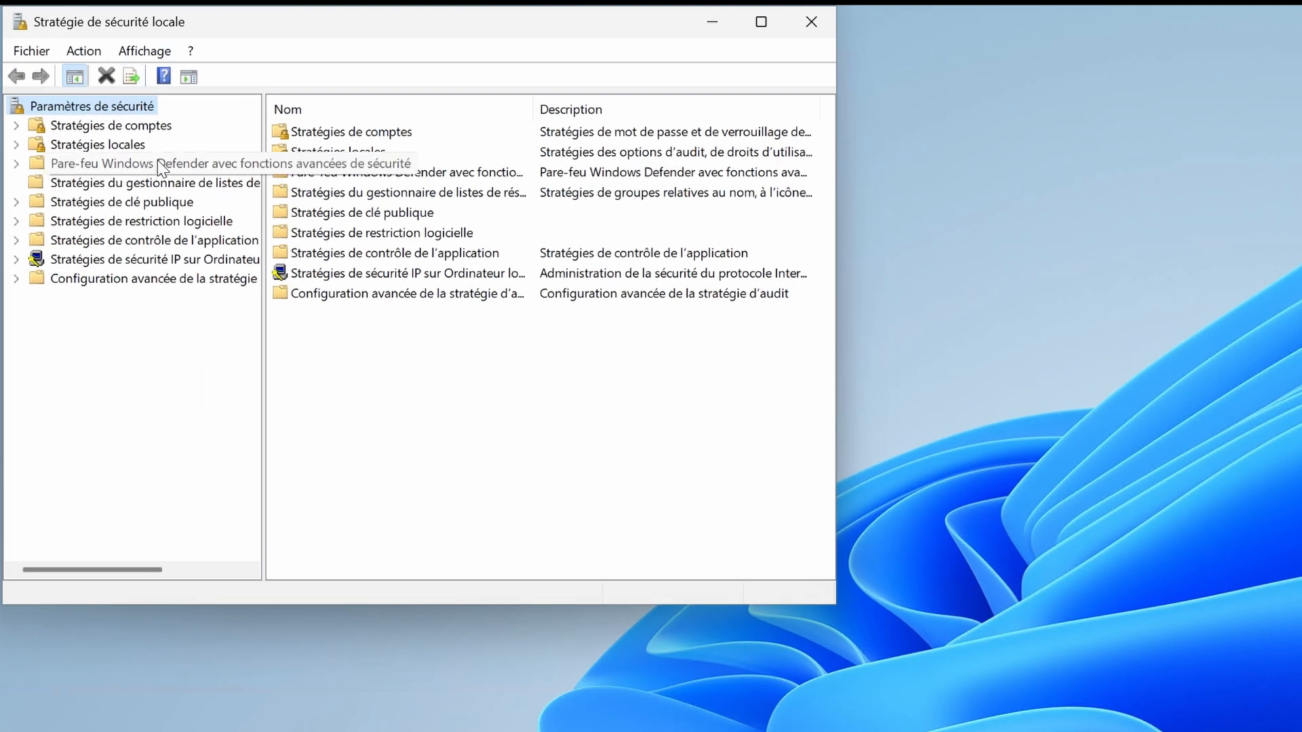
left_click(126, 184)
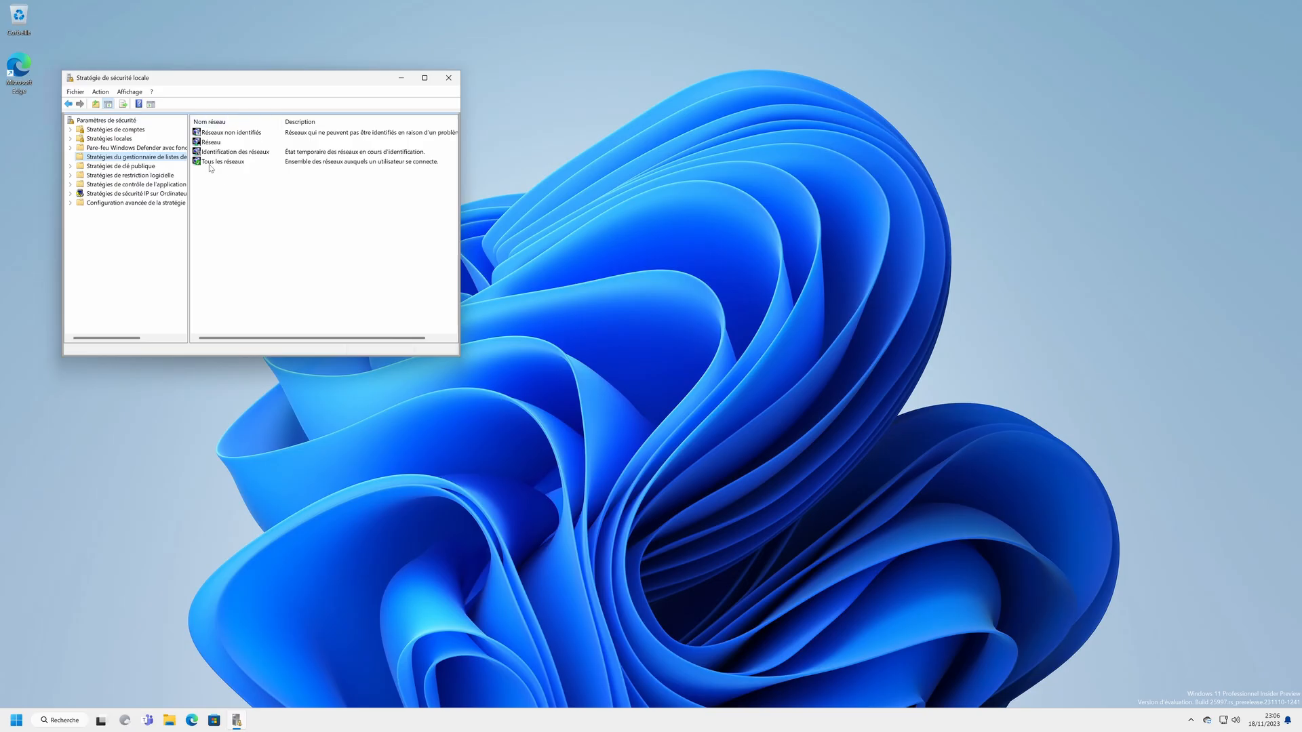
left_click(335, 156)
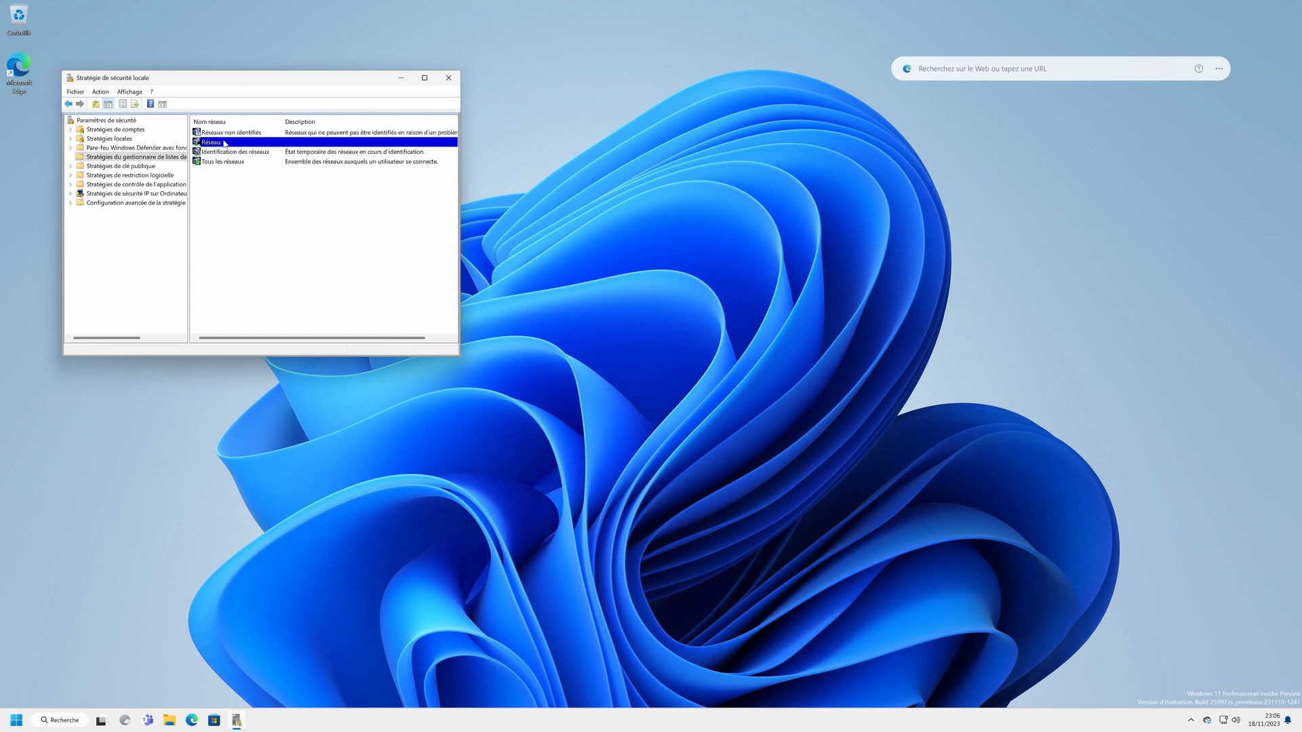
Step: Search for regedit, launch the Registry Editor and approve its elevation request
key("super")
type("regedit")
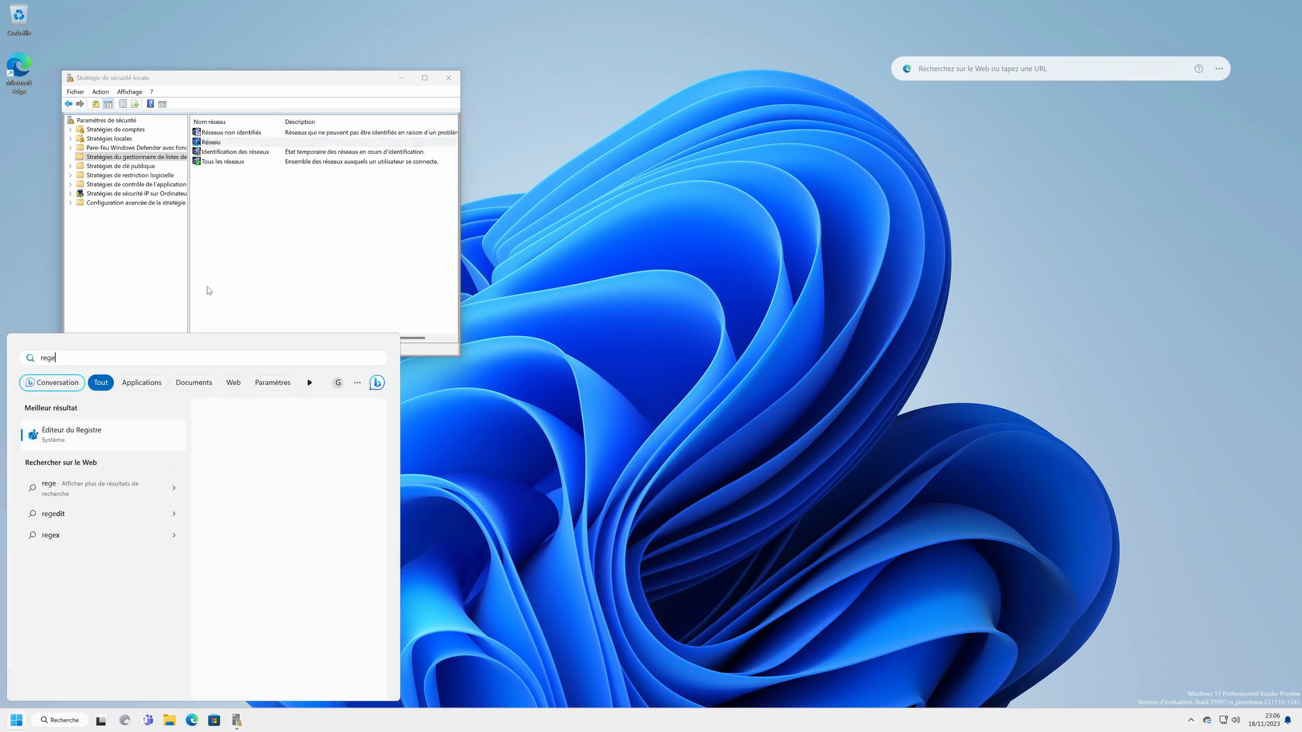
left_click(121, 430)
left_click(597, 442)
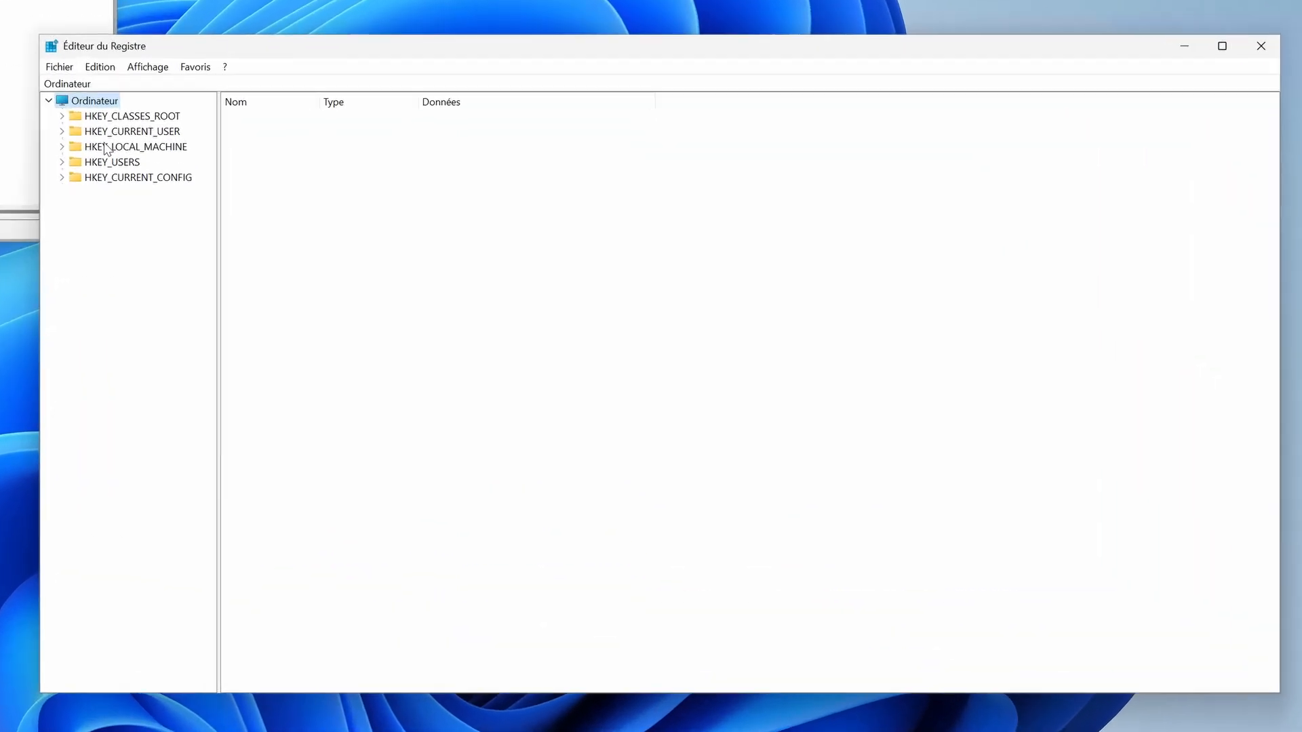
Step: Go to HKEY_LOCAL_MACHINE\SOFTWARE\Microsoft\Windows NT\CurrentVersion\NetworkList\Profiles and open the network profile subkey starting with {6D1B
left_click(102, 85)
type("Ordinateur\\HKEY_LOCAL_MACHINE\\SOFTWARE\\Microsoft\\Windows NT\\CurrentVersion\\NetworkList\\Profiles\\{1BC3F425-8264-4CD6-AF4C-40D6D28B24A2}")
key("ctrl+a")
type("Ordinateur\\HKEY_LOCAL_MACHINE\\SOFTWARE\\Microsoft\\Windows NT\\CurrentVersion\\NetworkList\\Profiles\\{1BC3F425-8264-4CD6-AF4C-40D6D28B24A2}")
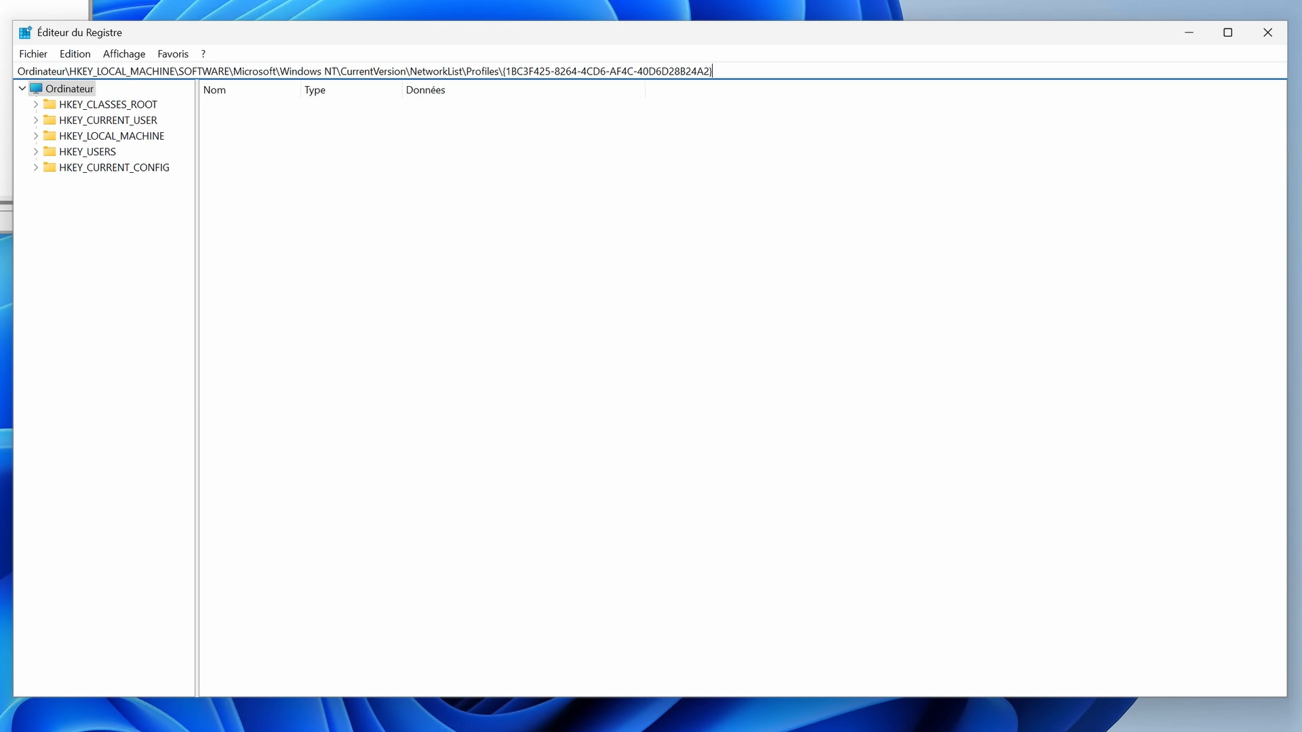
key("Return")
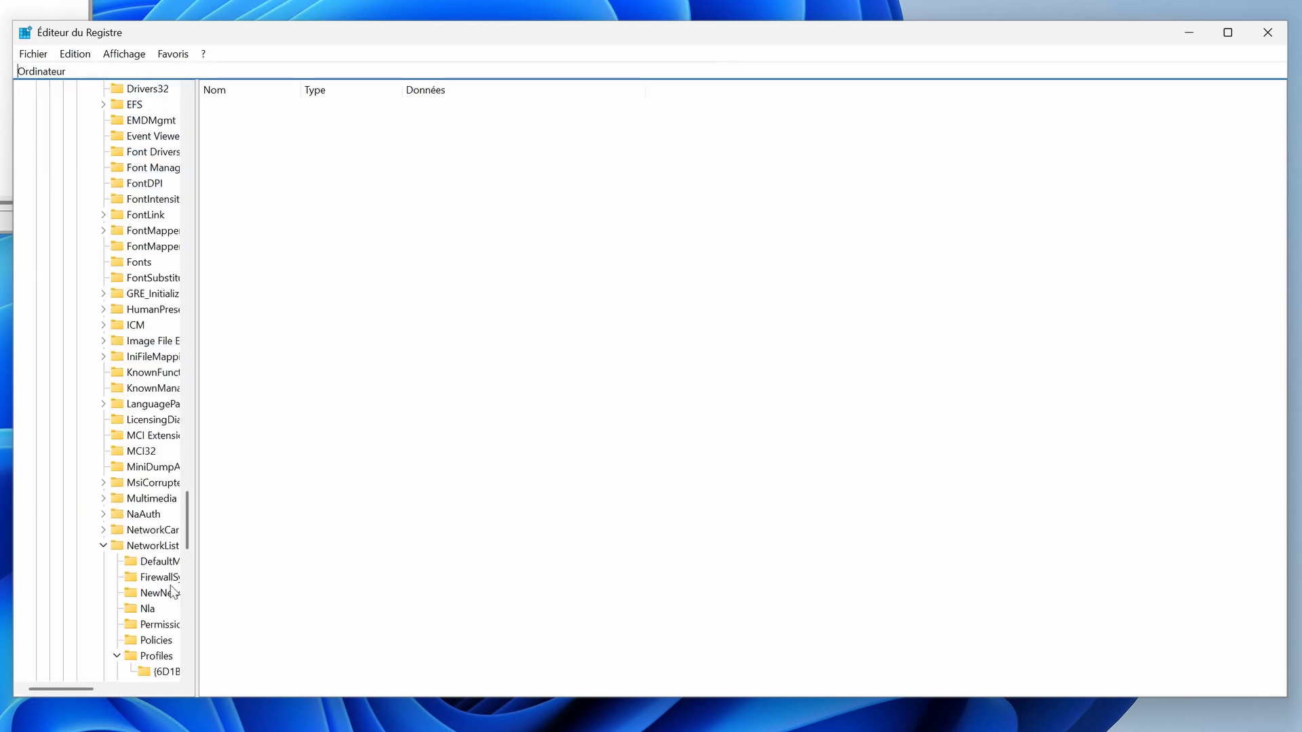
left_click(156, 656)
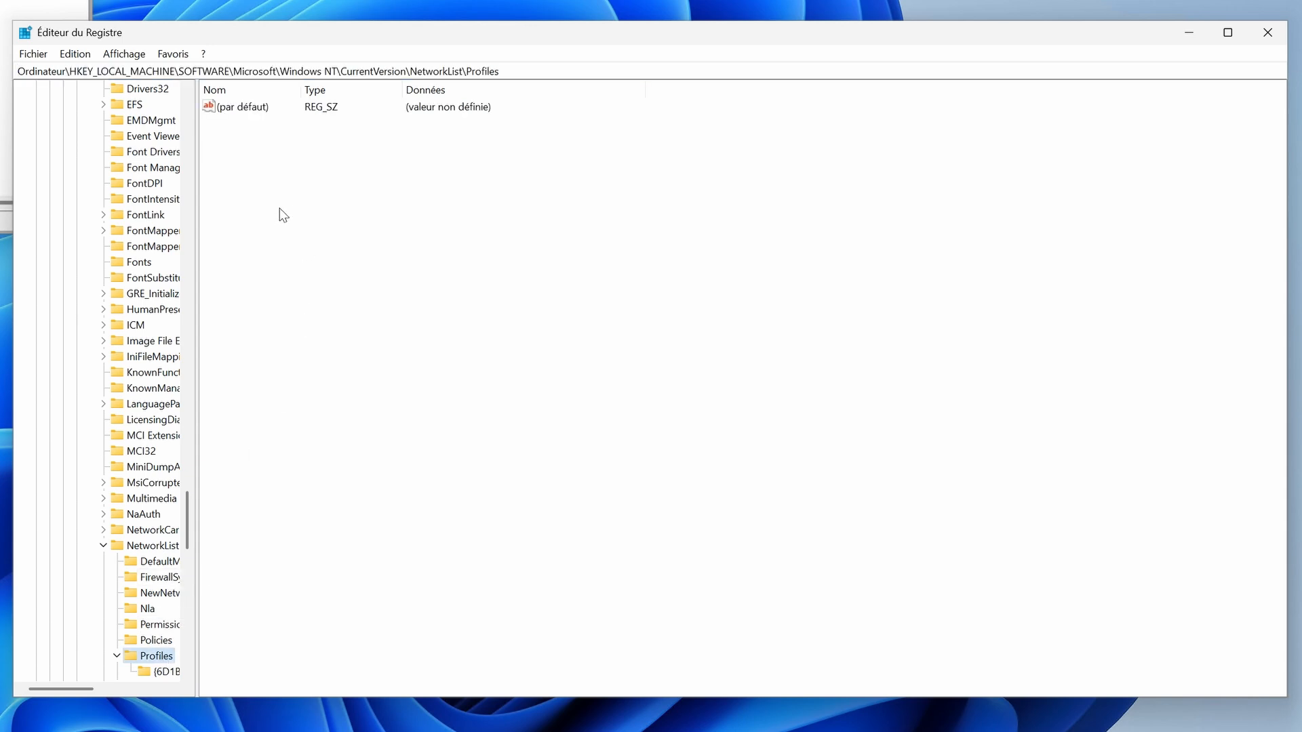
left_click(165, 671)
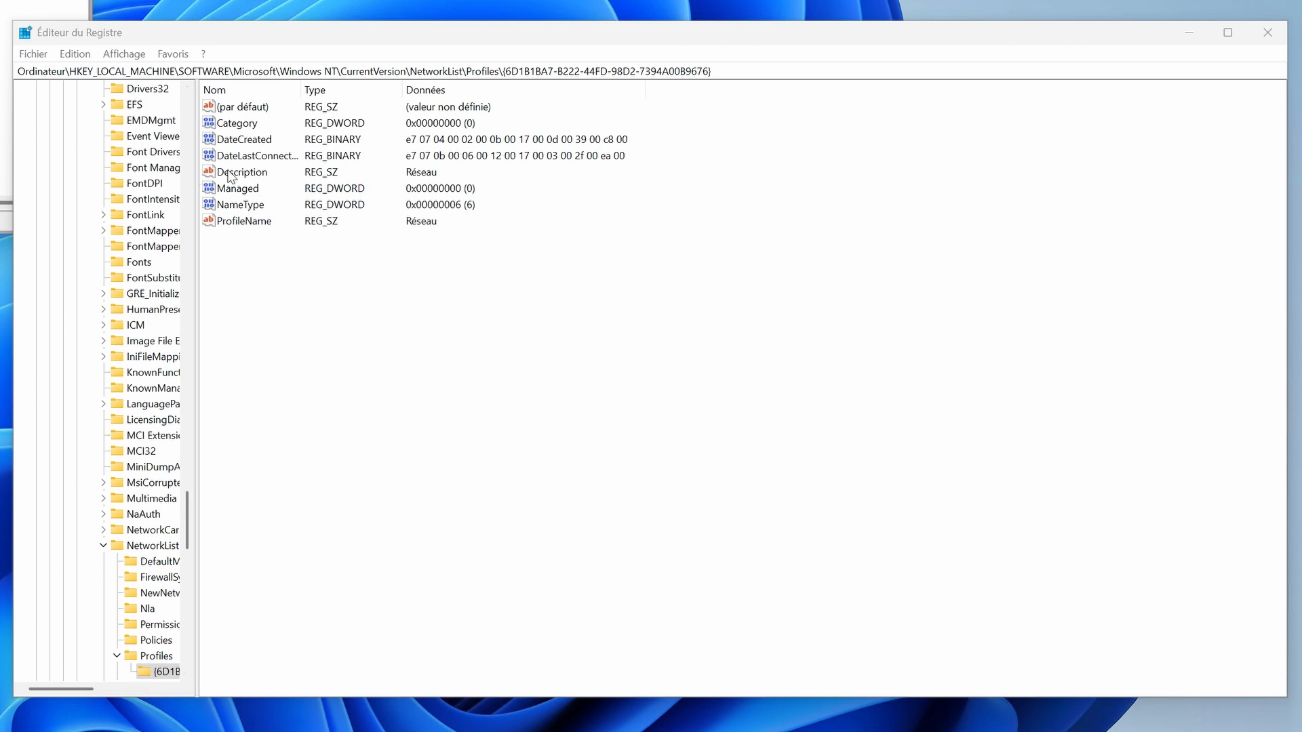
Step: Set the profile's ProfileName value to Intel1GbE
left_click(245, 227)
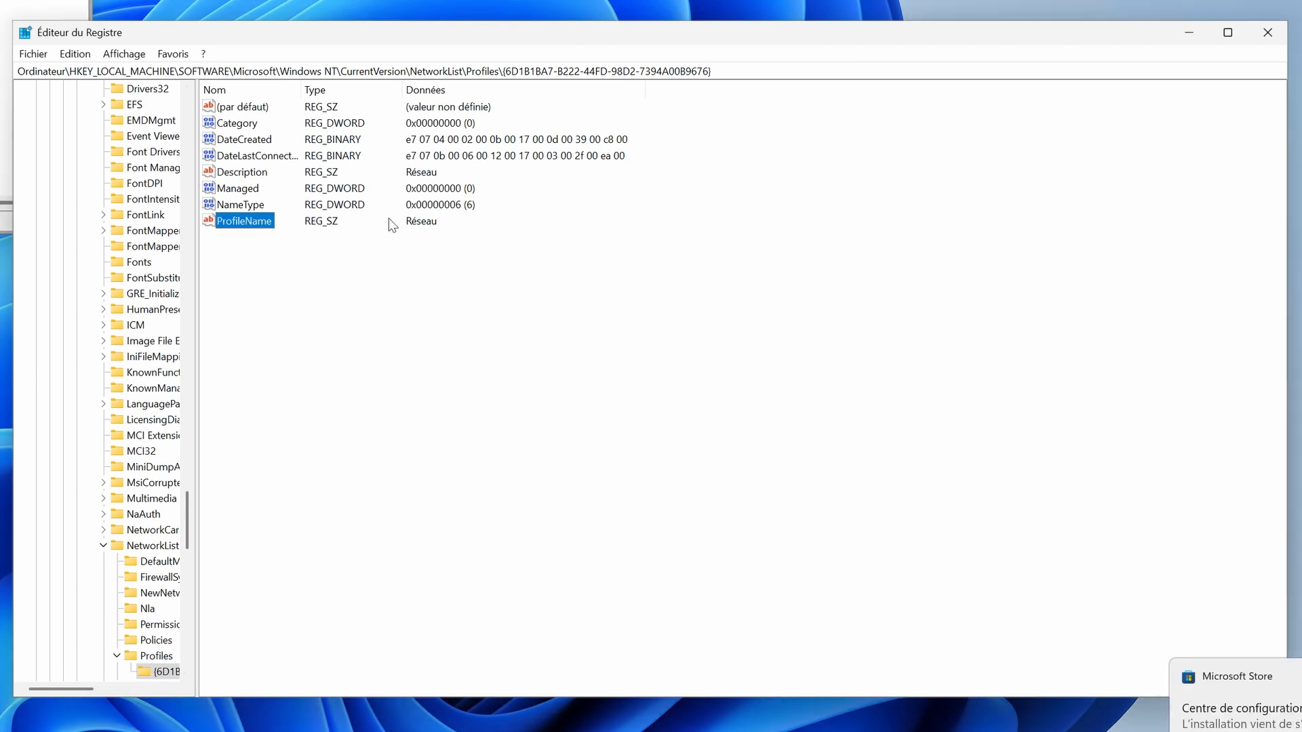
right_click(256, 218)
left_click(335, 229)
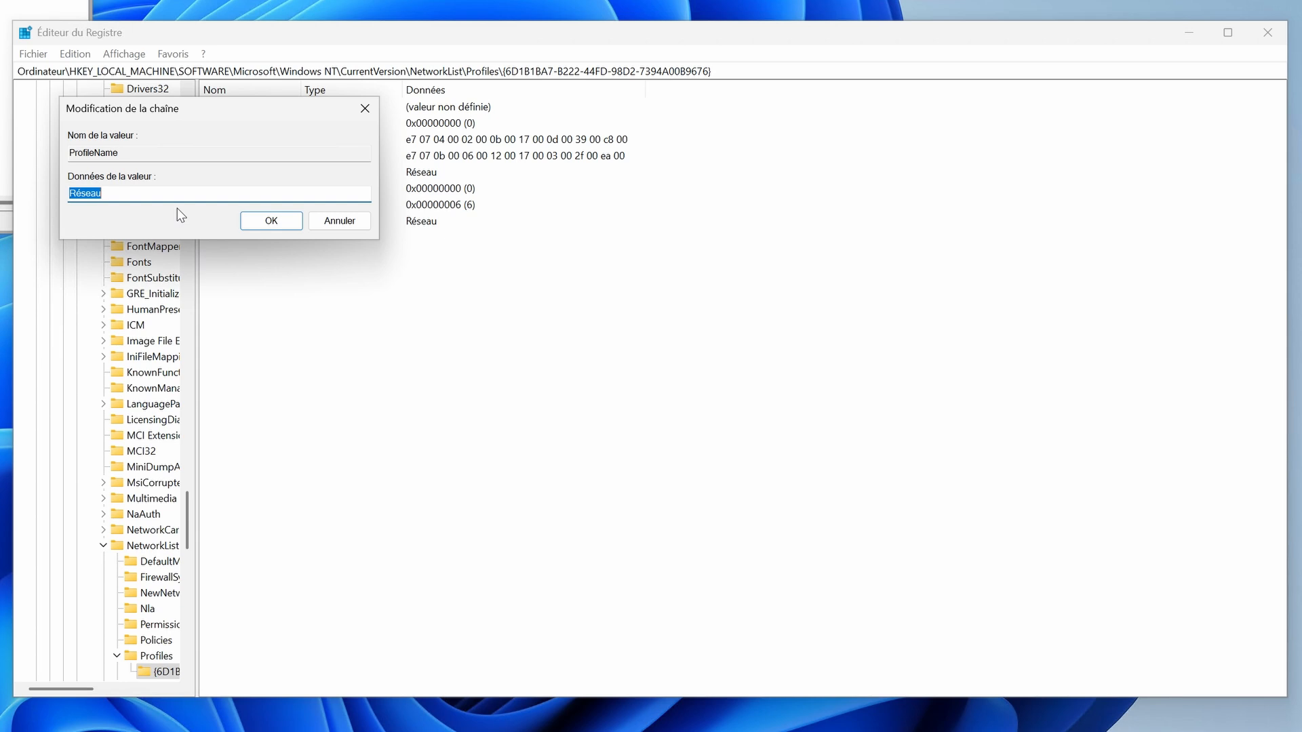
type("Intel1GbE")
left_click(299, 223)
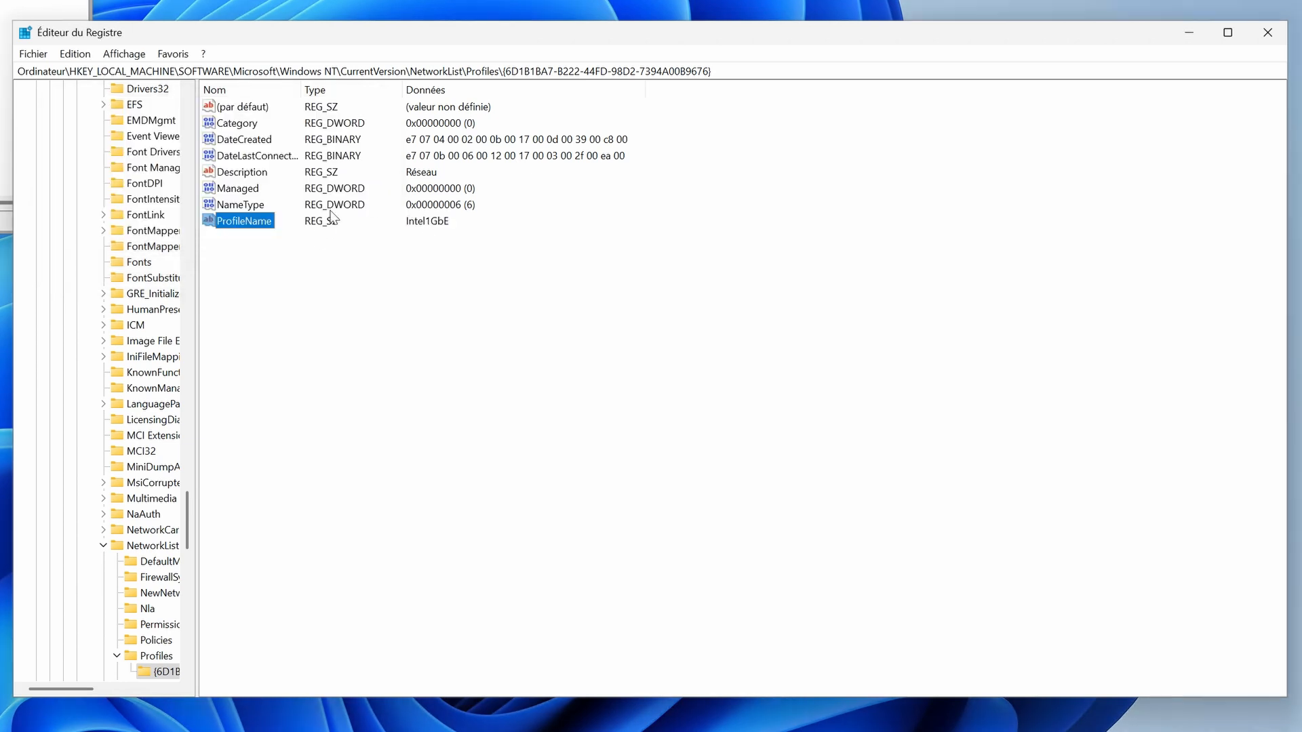
Step: Set the profile's Description value to Intel1GbE
left_click(256, 172)
right_click(257, 172)
left_click(295, 178)
type("Intel1GbE")
left_click(286, 222)
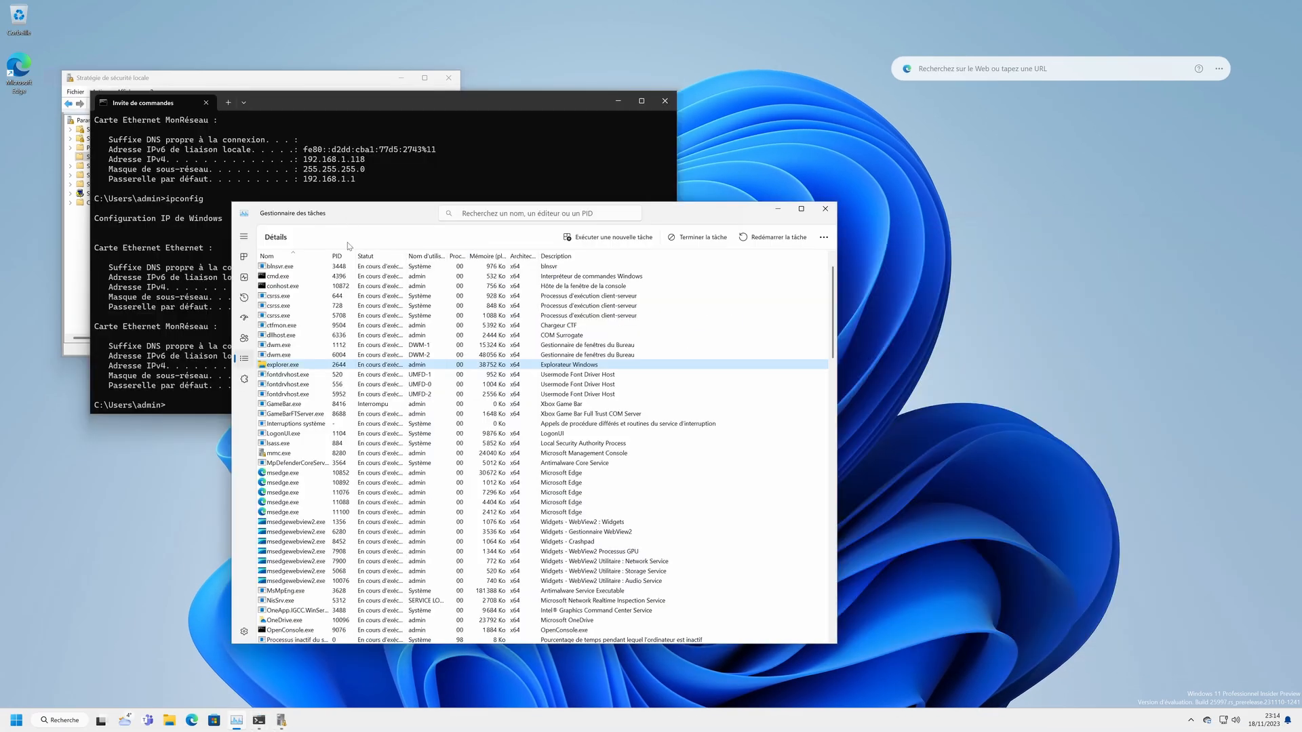
Step: End the explorer.exe process in Task Manager and restart it by running explorer.exe as a new task
right_click(290, 368)
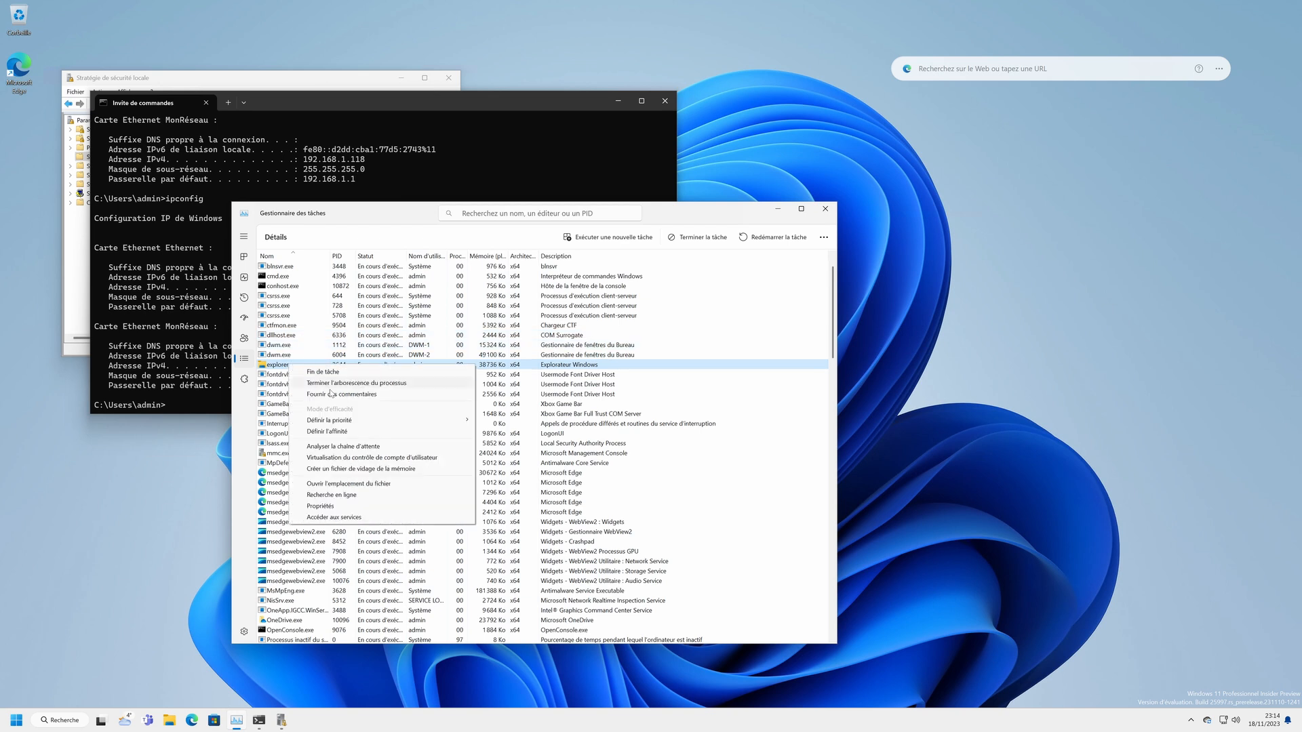
left_click(319, 374)
left_click(449, 460)
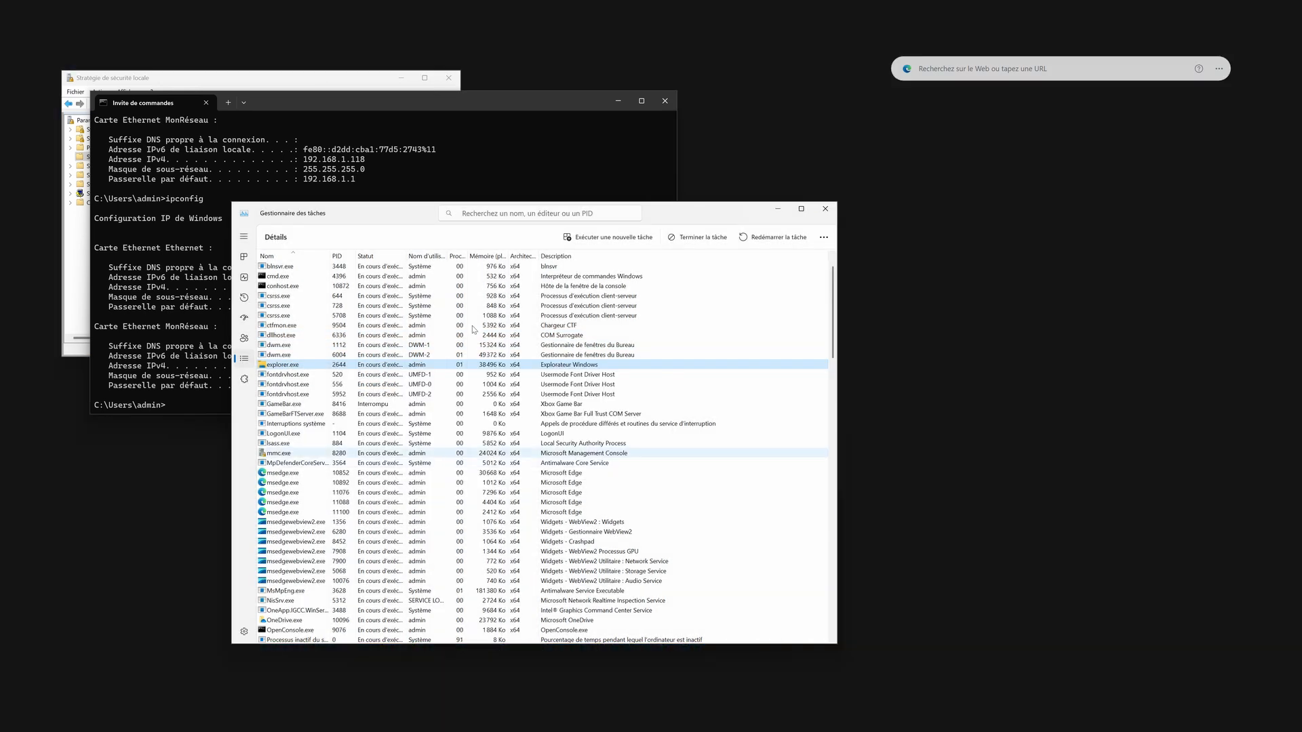
left_click(595, 238)
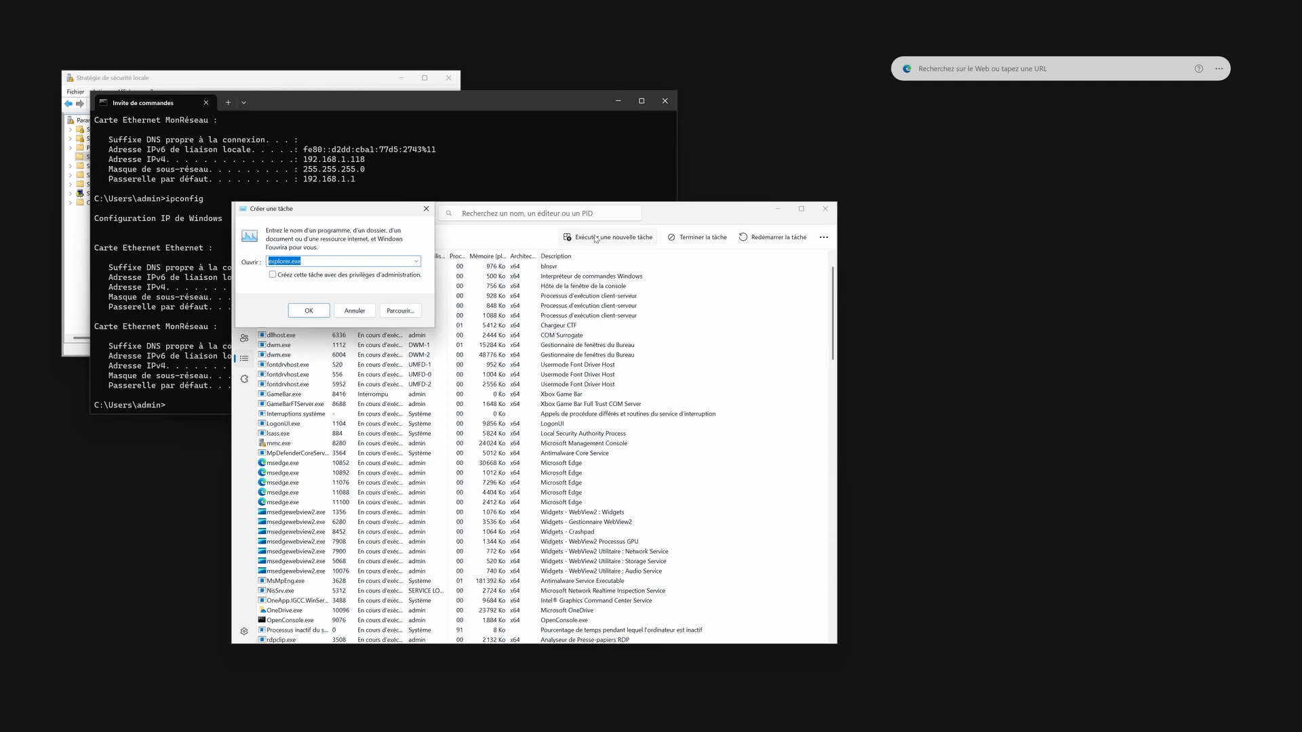
key("Return")
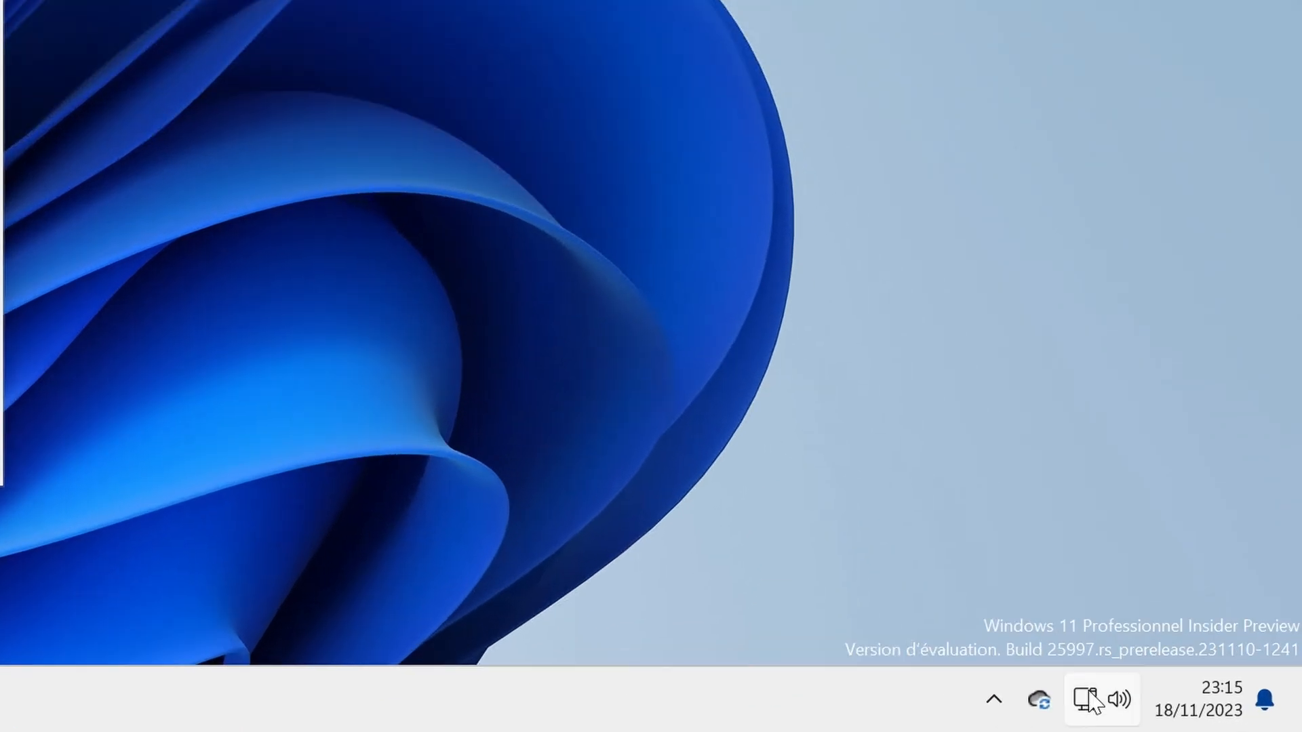
Step: Open the Windows settings and check the connection names on the Réseau et Internet page
mouse_move(1088, 701)
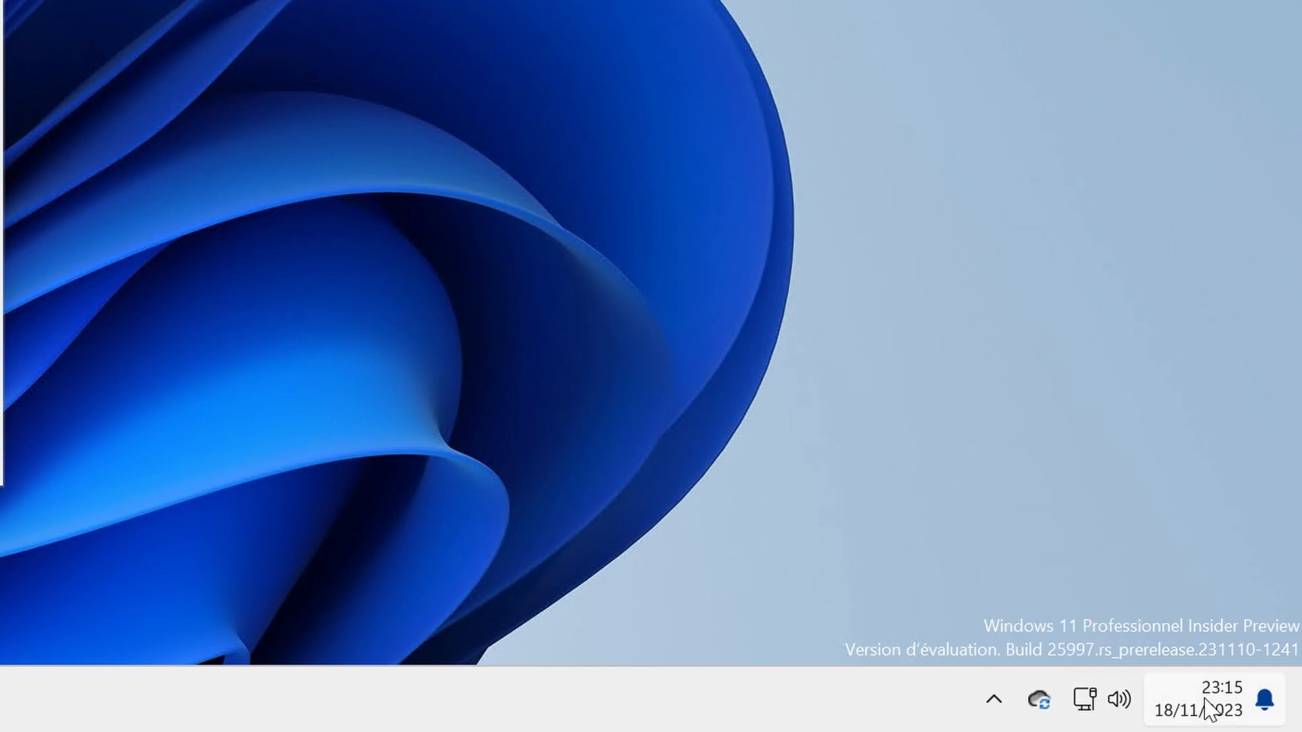
left_click(1122, 705)
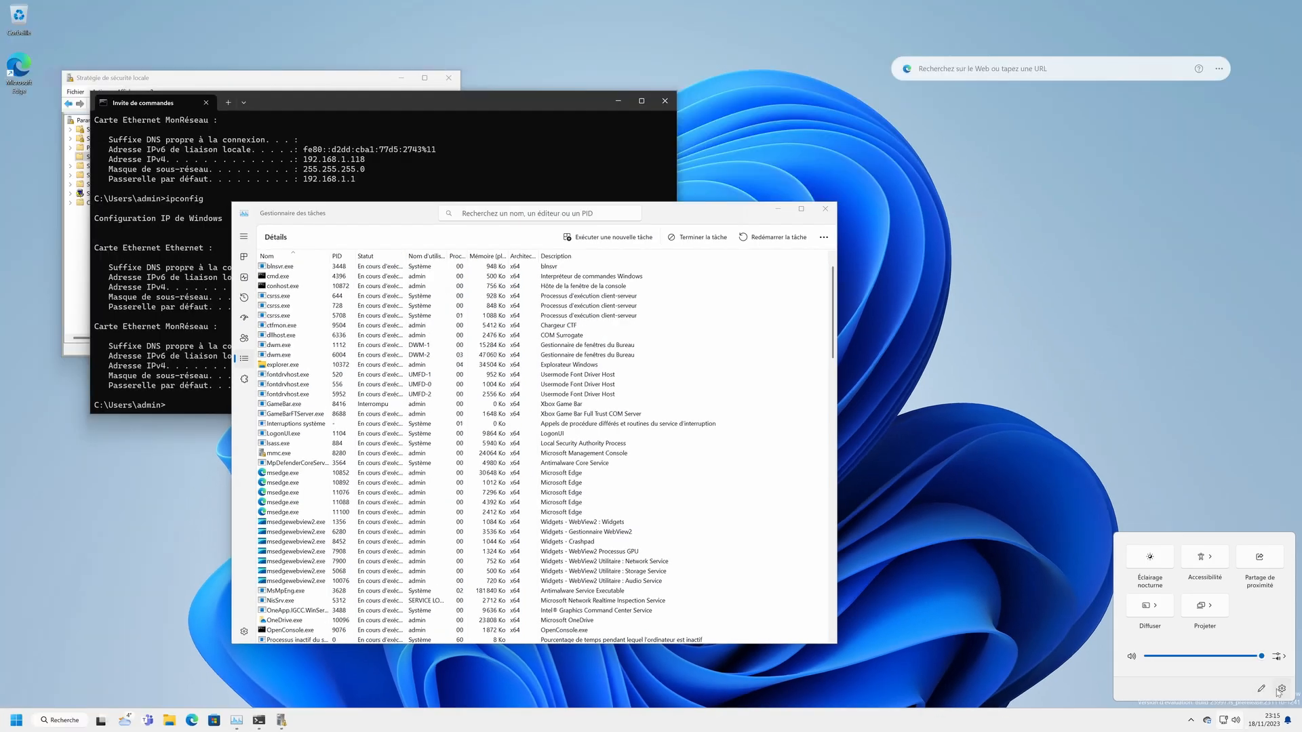
left_click(1280, 689)
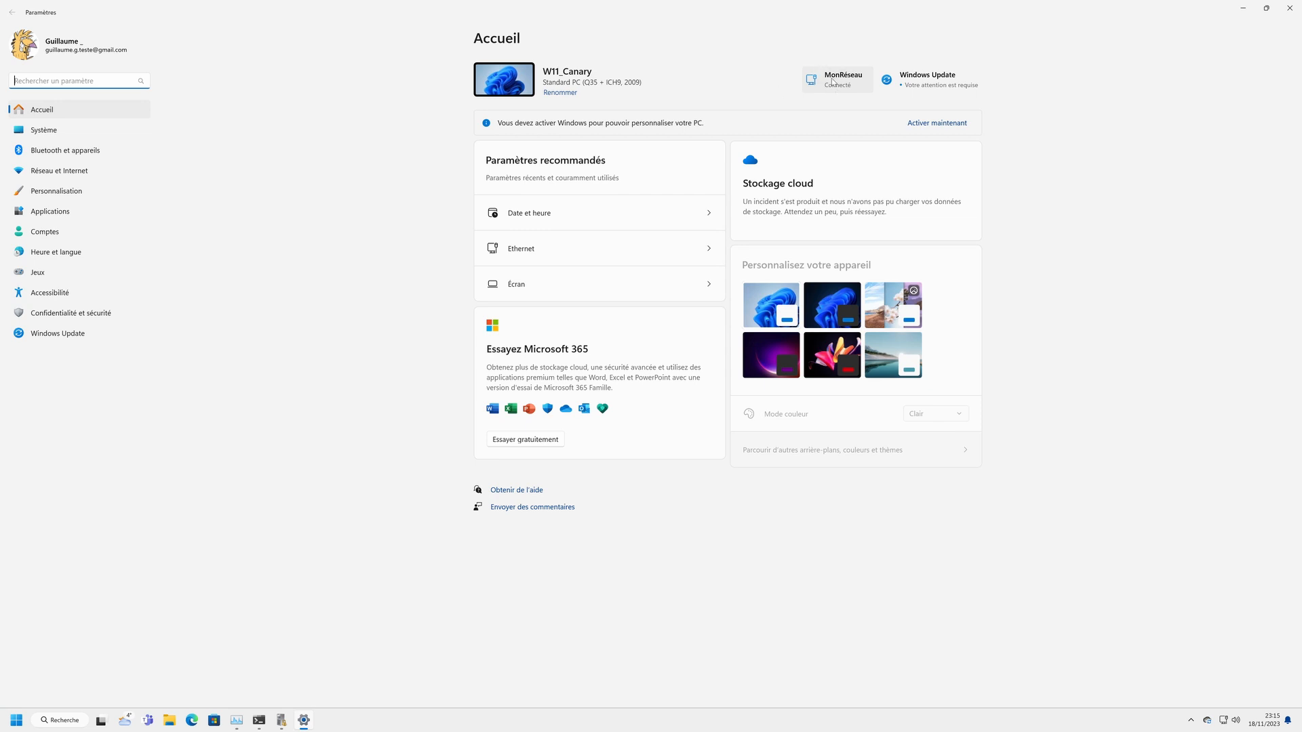
double_click(863, 8)
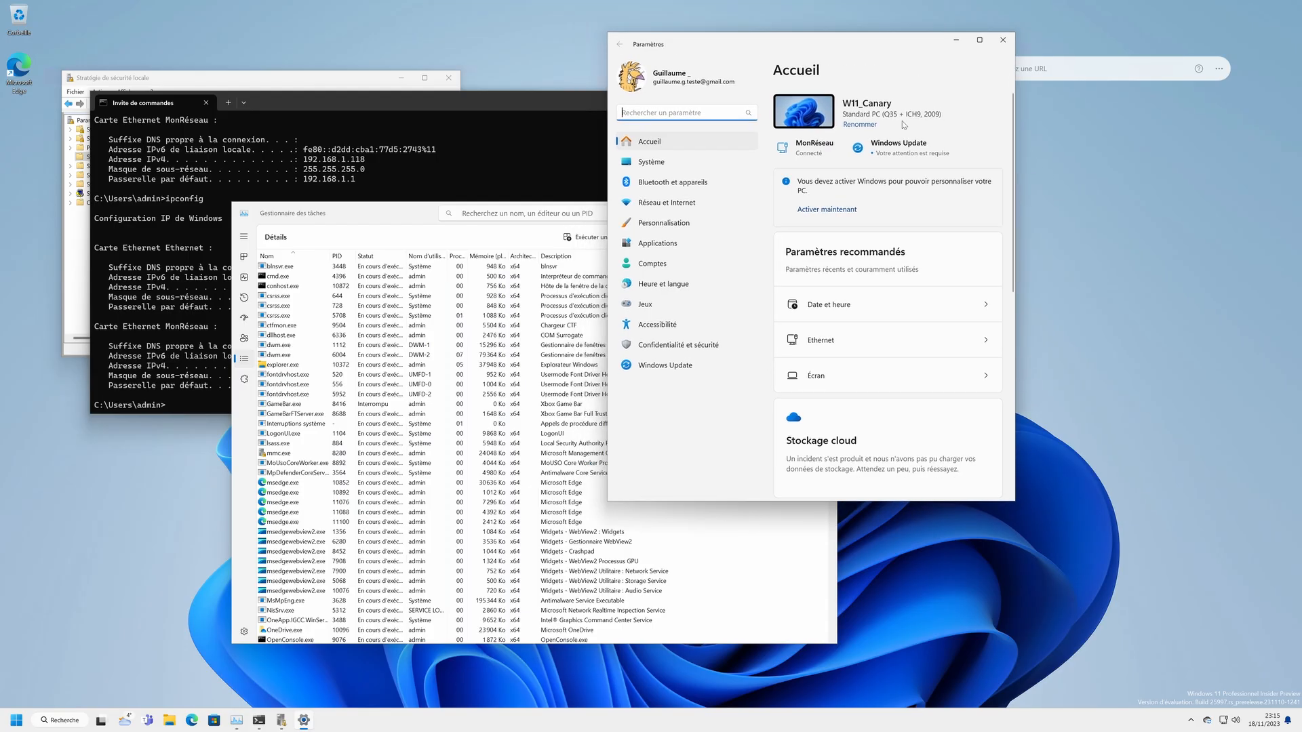
left_click(666, 202)
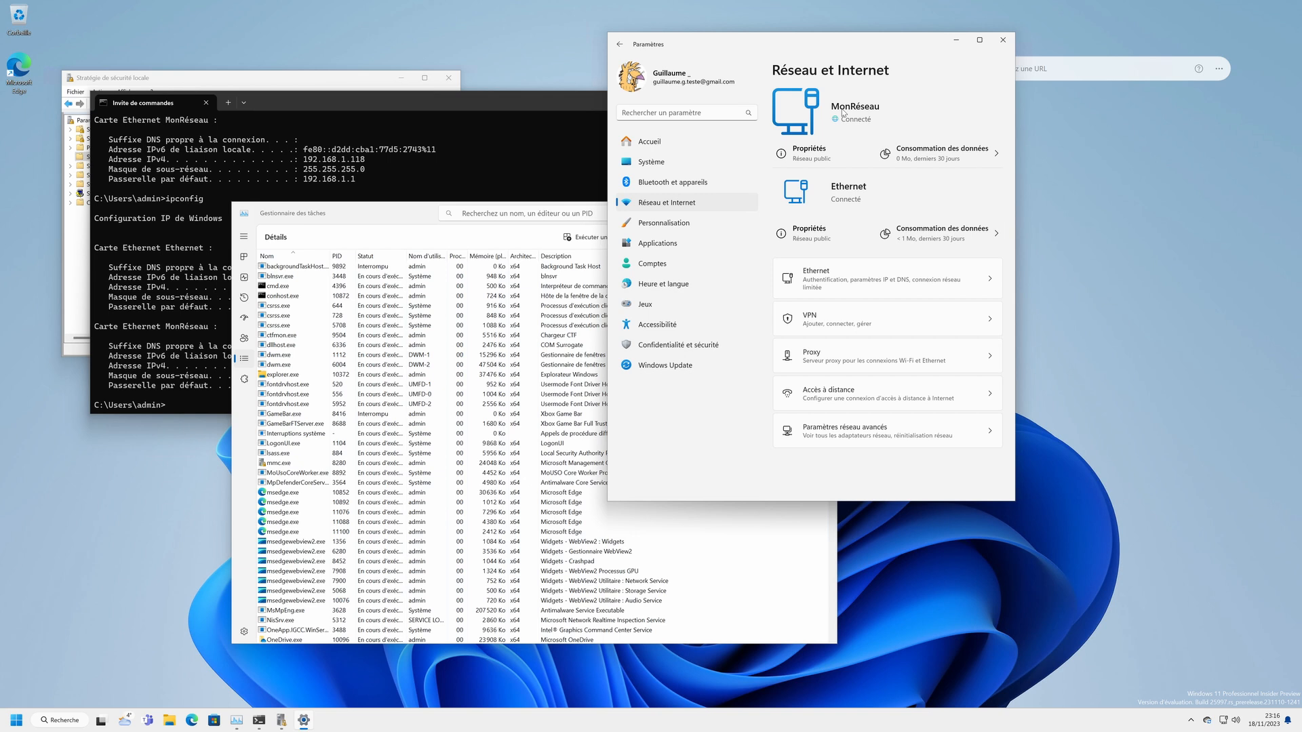
left_click(753, 6)
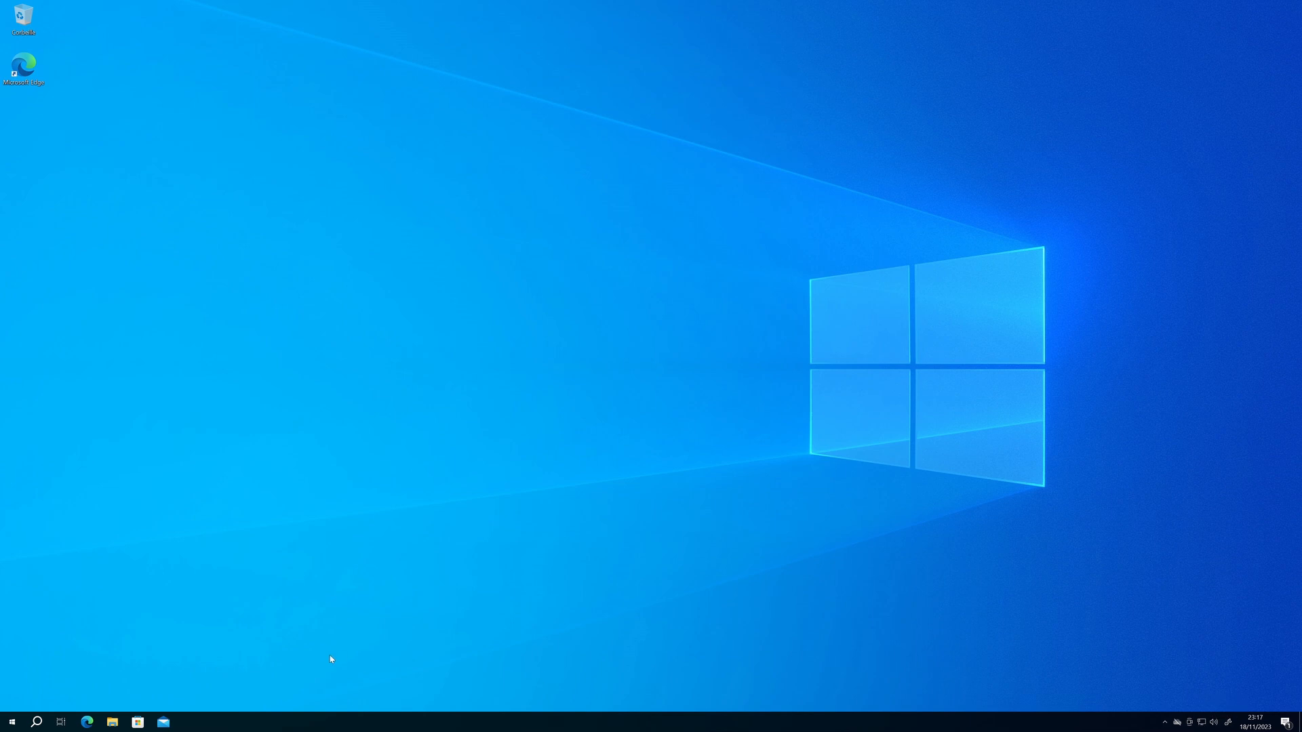
Step: Search for reg on the Windows 10 machine, launch the Registry Editor and approve its elevation request
key("super")
type("reg")
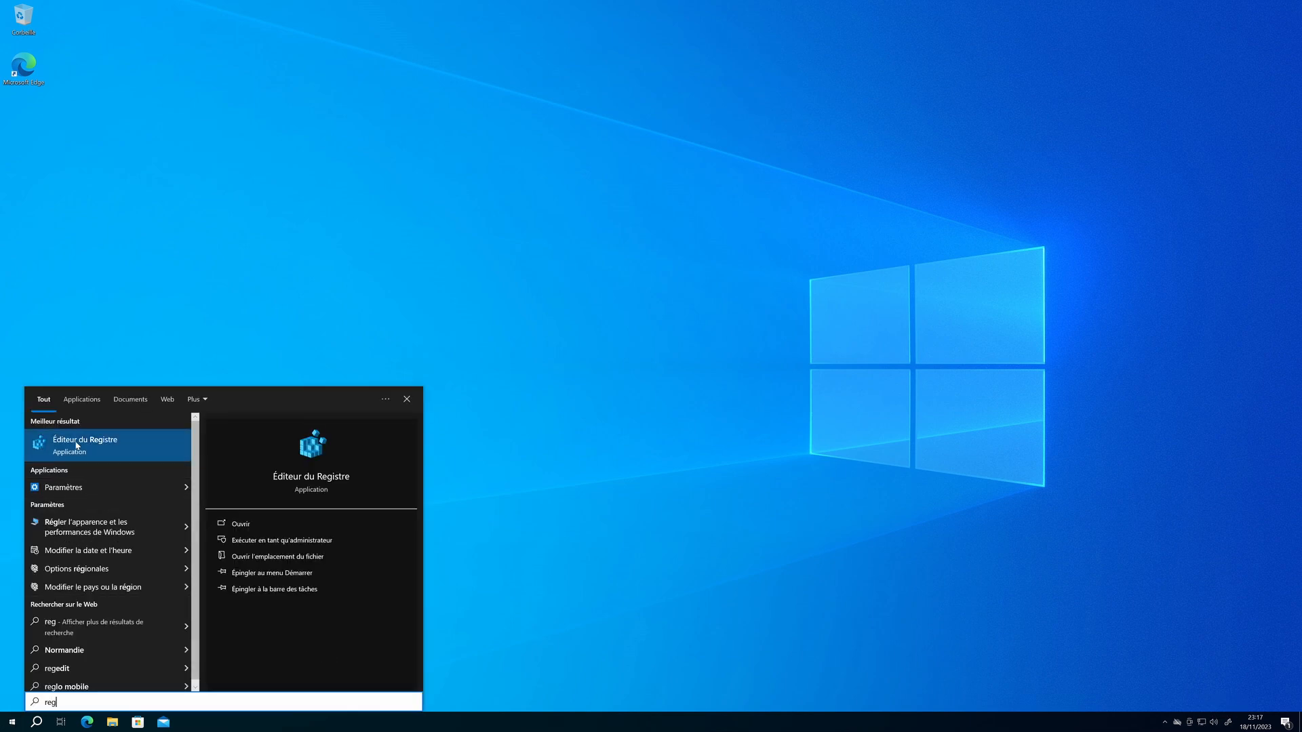
left_click(77, 445)
left_click(596, 434)
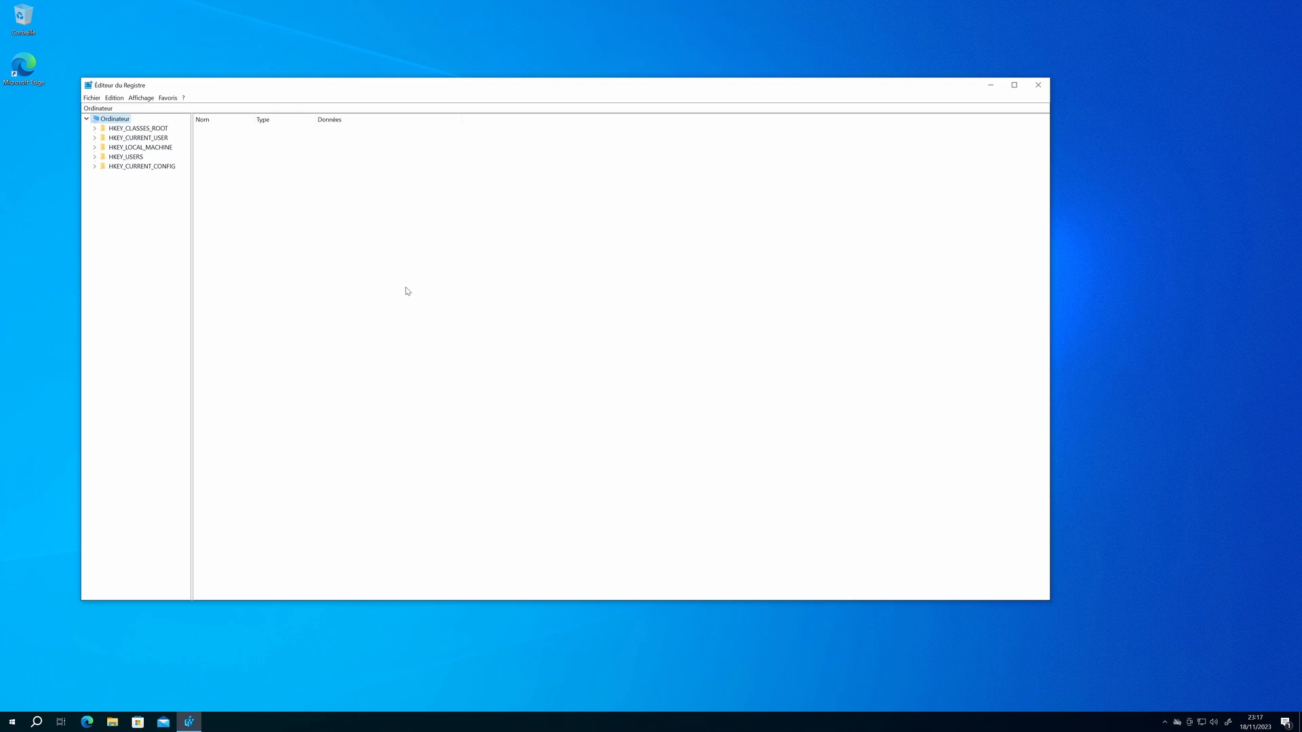
Step: Go to the NetworkList\Profiles key under HKEY_LOCAL_MACHINE\SOFTWARE\Microsoft\Windows NT\CurrentVersion and open the profile subkey starting with {755642FB
left_click(98, 108)
type("Ordinateur\\HKEY_LOCAL_MACHINE\\SOFTWARE\\Microsoft\\Windows NT\\CurrentVersion\\NetworkList\\Profiles\\{1BC3F425-8264-4CD6-AF4C-40D6D28B24A2}")
left_click_drag(372, 109, 599, 120)
key("BackSpace")
key("Return")
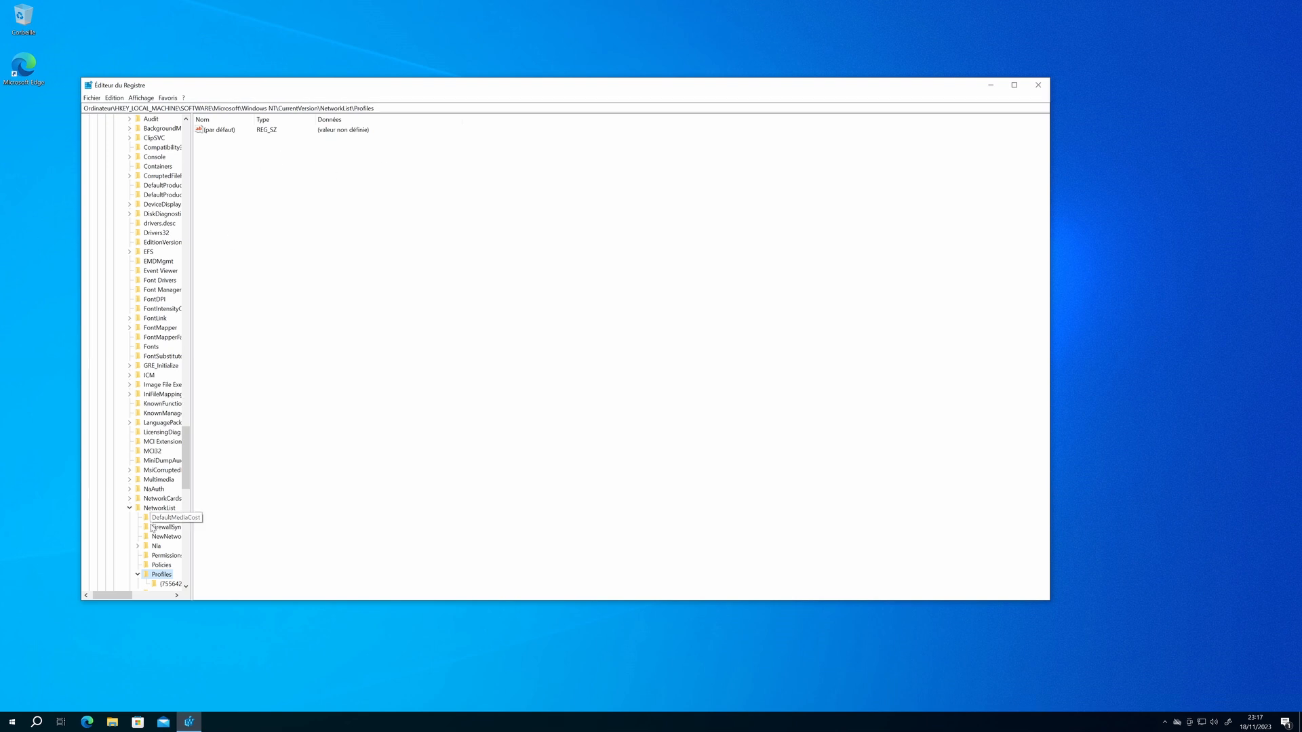
scroll(151, 538, "down", 1)
scroll(150, 538, "down", 1)
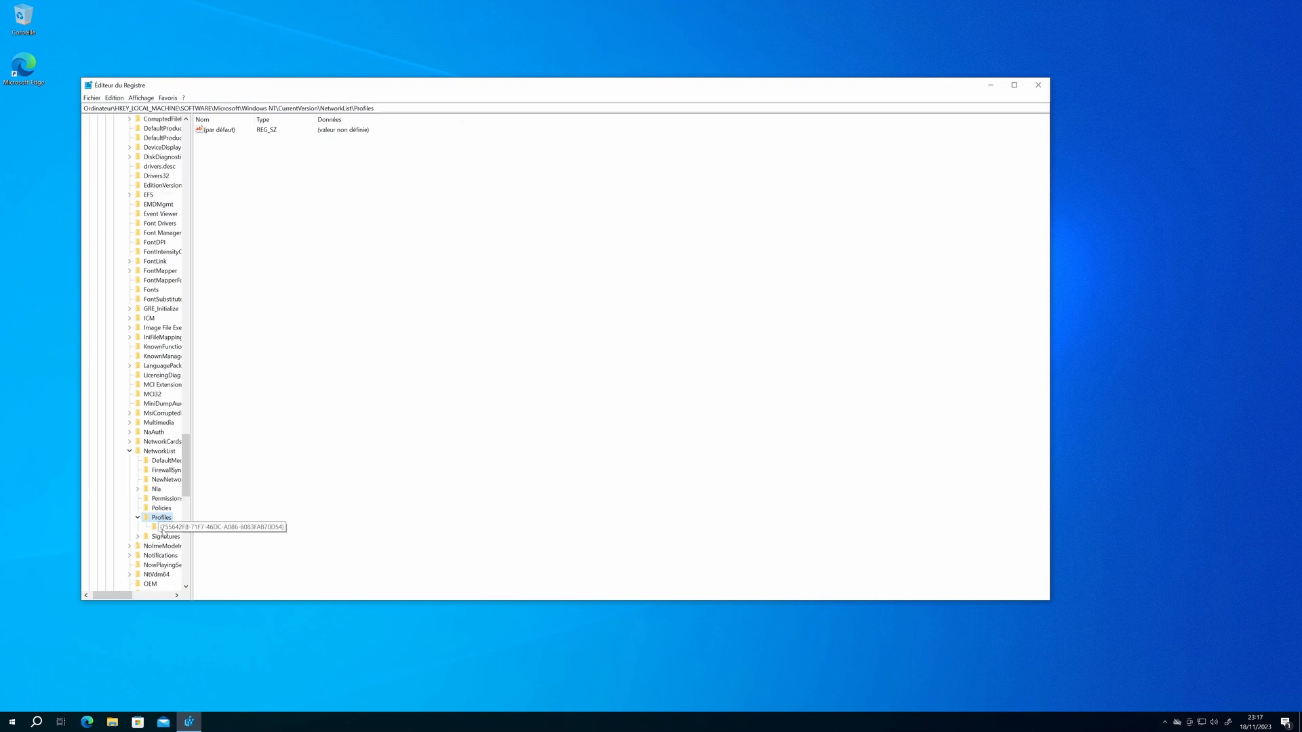
left_click(166, 529)
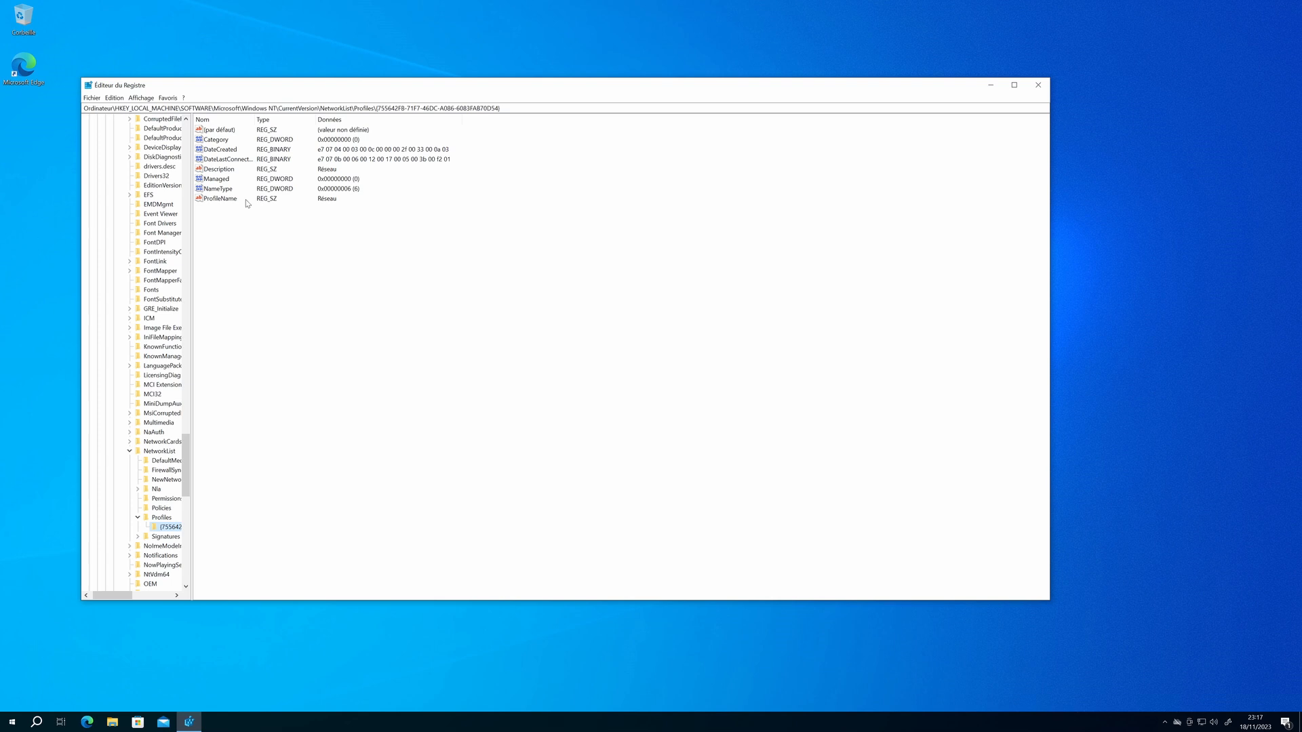
Step: Set the profile's ProfileName value to Intel1GbE and copy that text for reuse
left_click(227, 199)
right_click(230, 200)
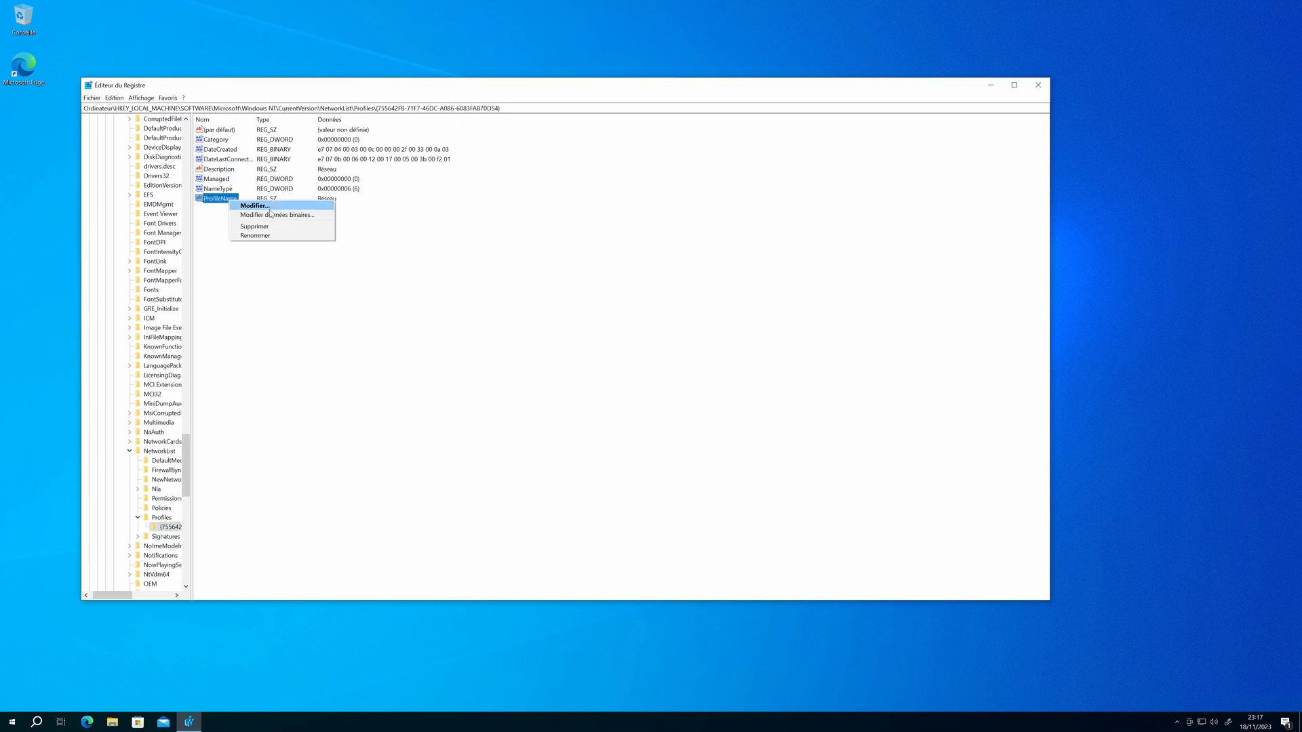
left_click(274, 210)
type("Intel1g")
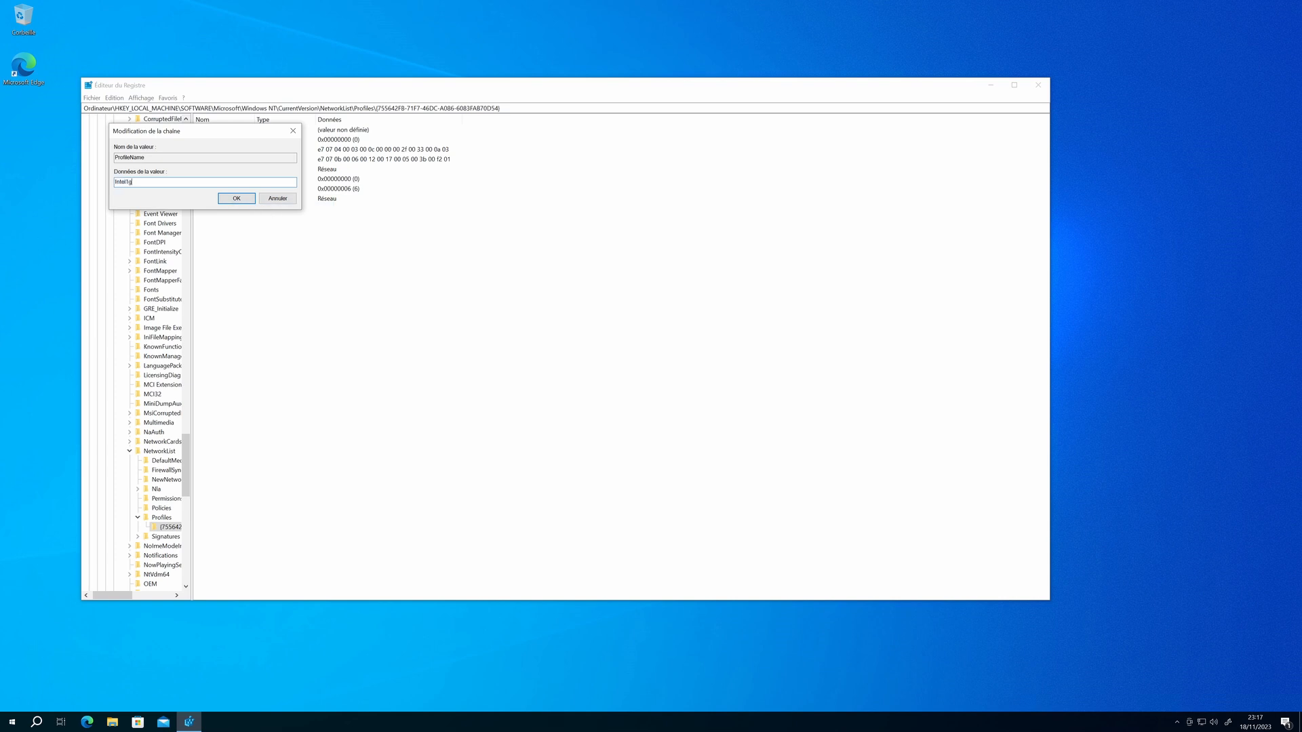
key("ctrl+a")
left_click(136, 182)
type("G")
key("ctrl+a")
key("ctrl+c")
left_click(254, 200)
Step: Set the Description value of the same network profile to Intel1GbE using the copied text
left_click(224, 170)
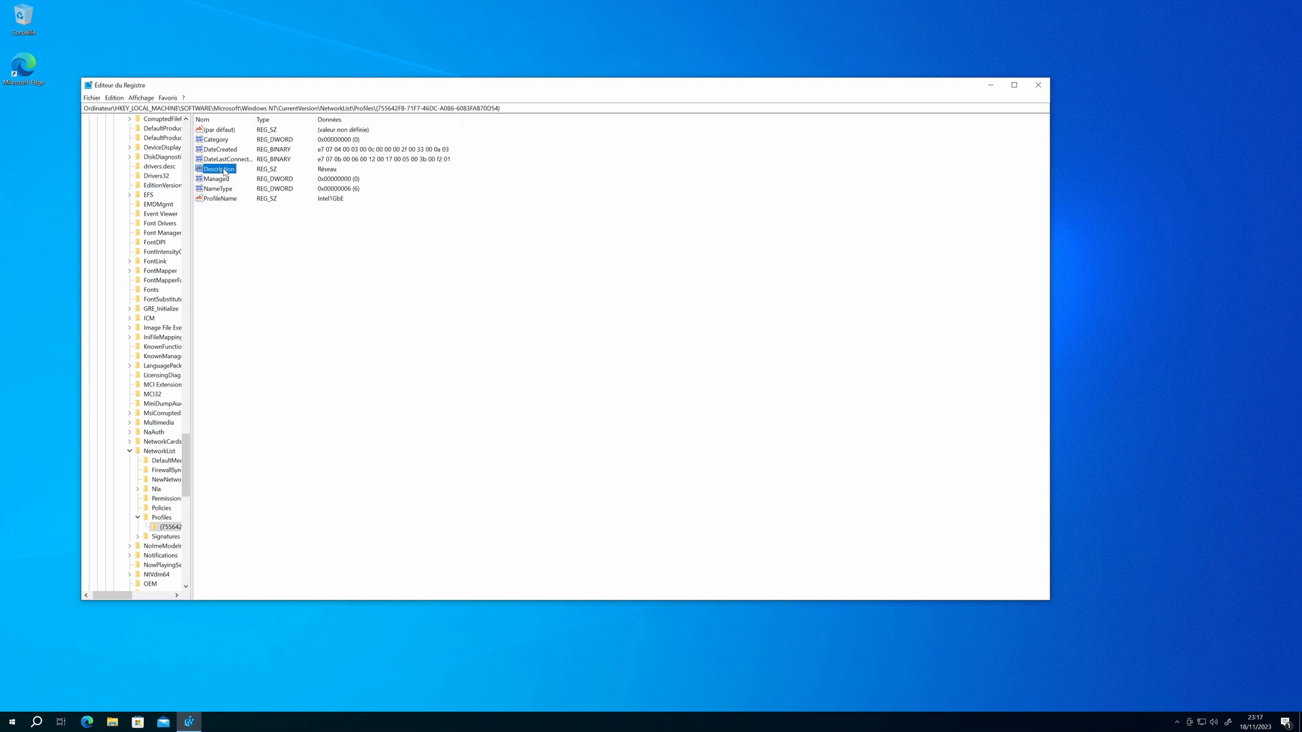
right_click(225, 172)
left_click(247, 174)
key("ctrl+v")
left_click(237, 199)
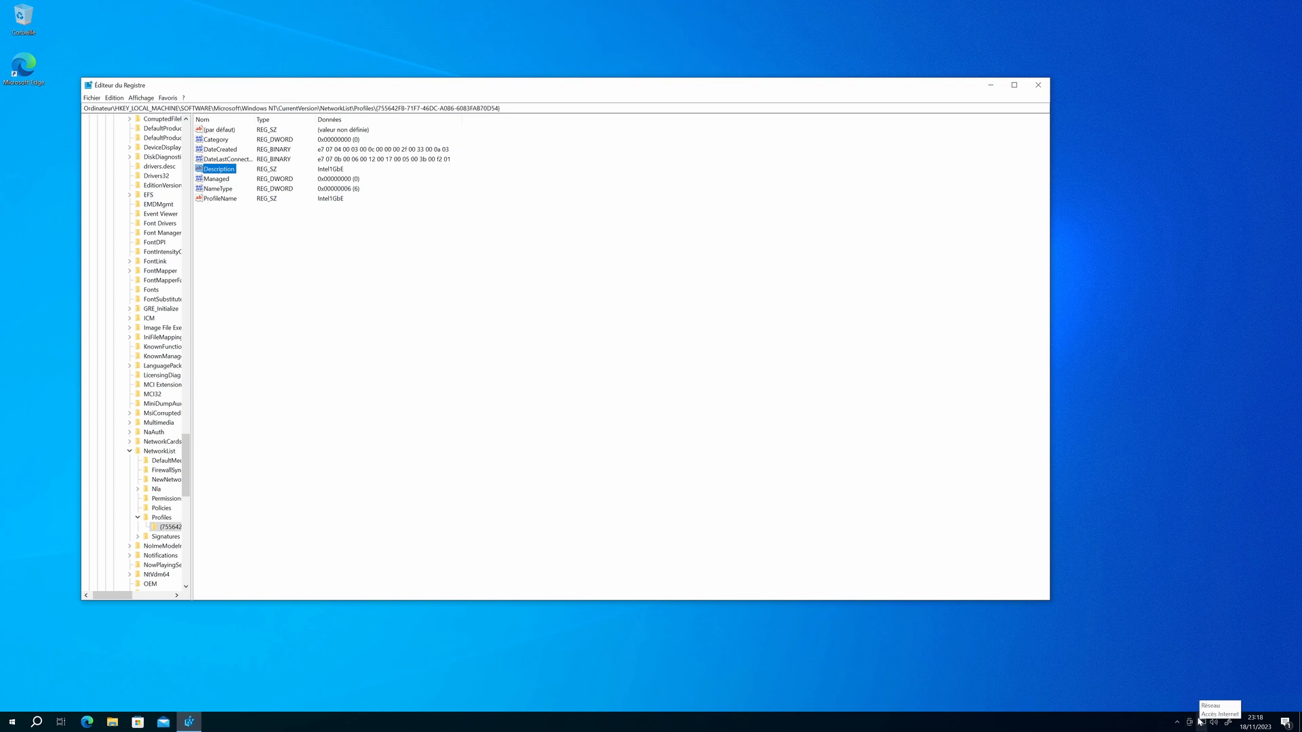
key("super")
key("super")
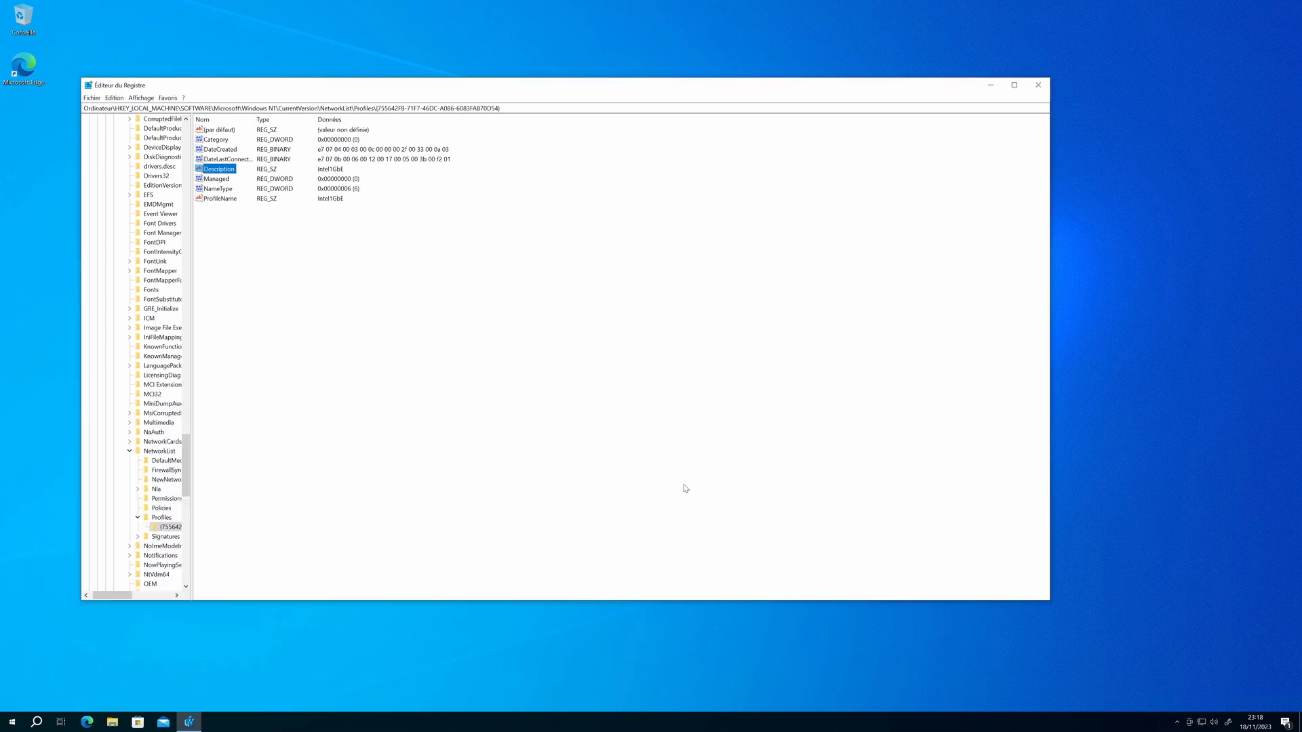
Step: Open the Task Manager in its detailed view and end the explorer.exe process, confirming the termination
key("ctrl+shift+Escape")
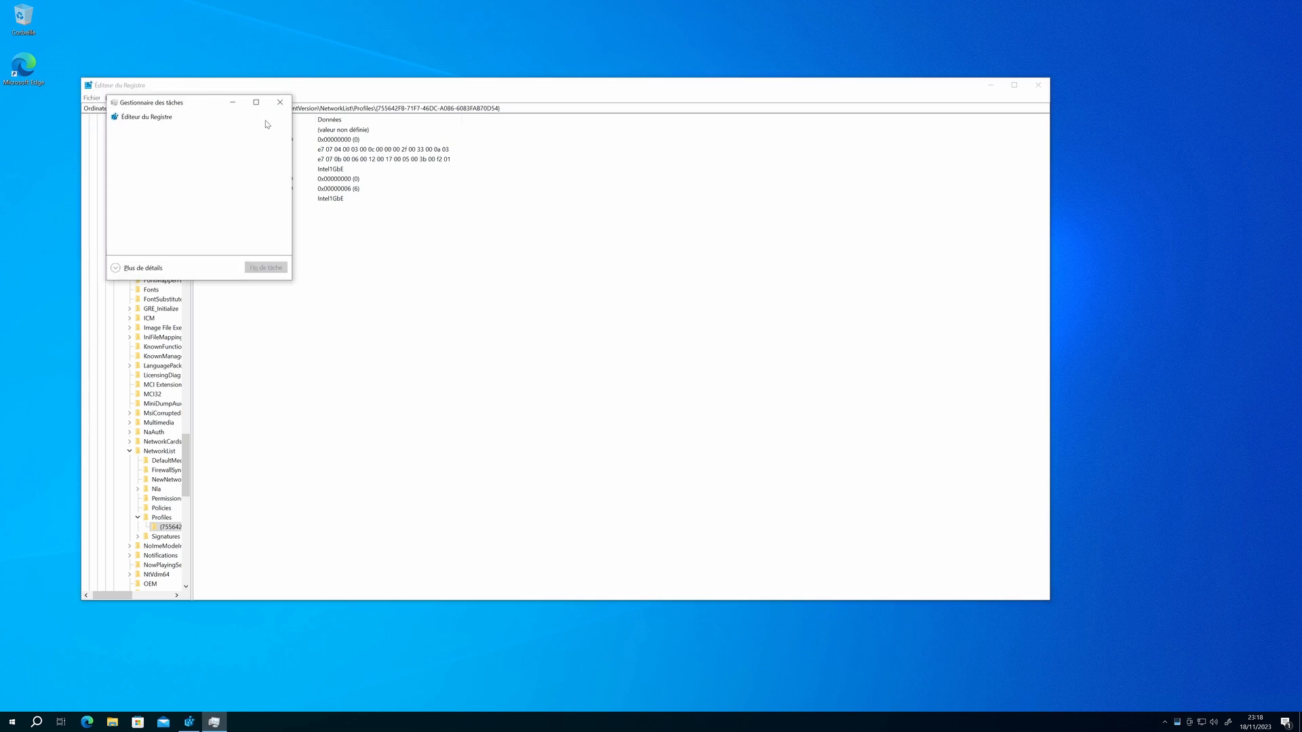
left_click(398, 317)
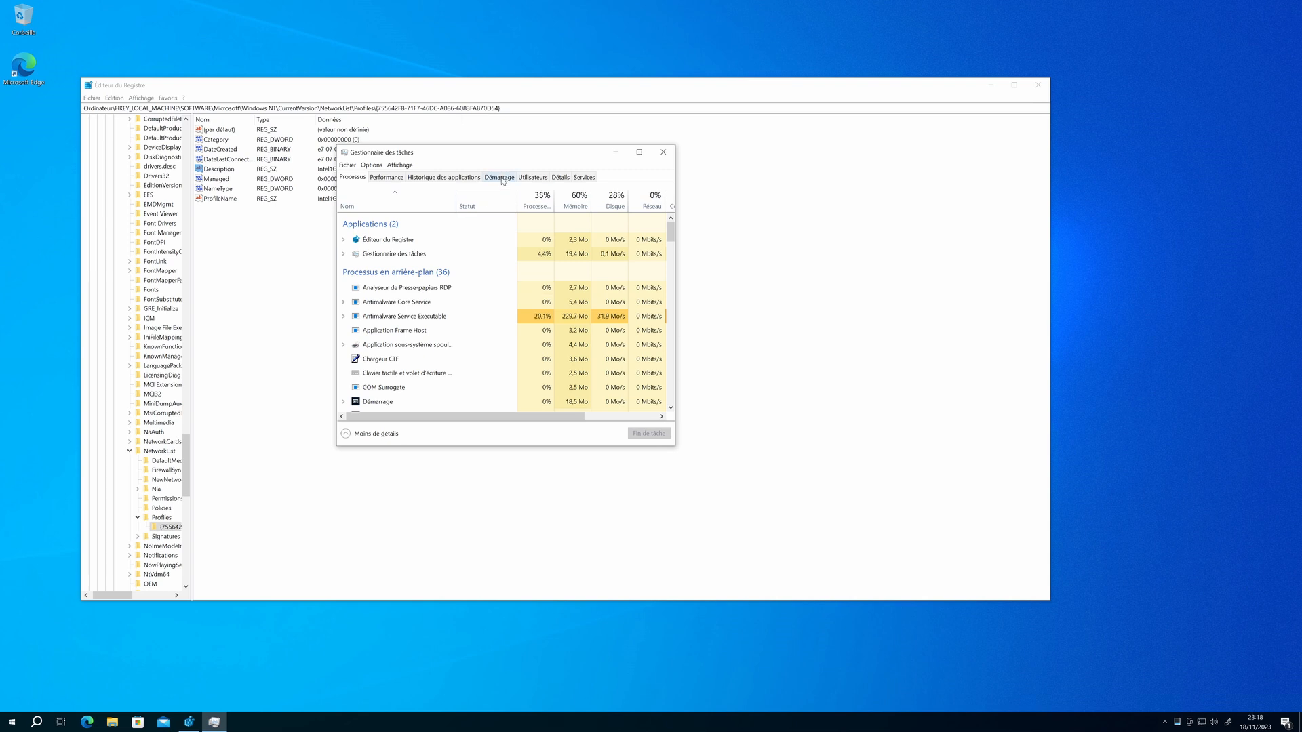
left_click(560, 177)
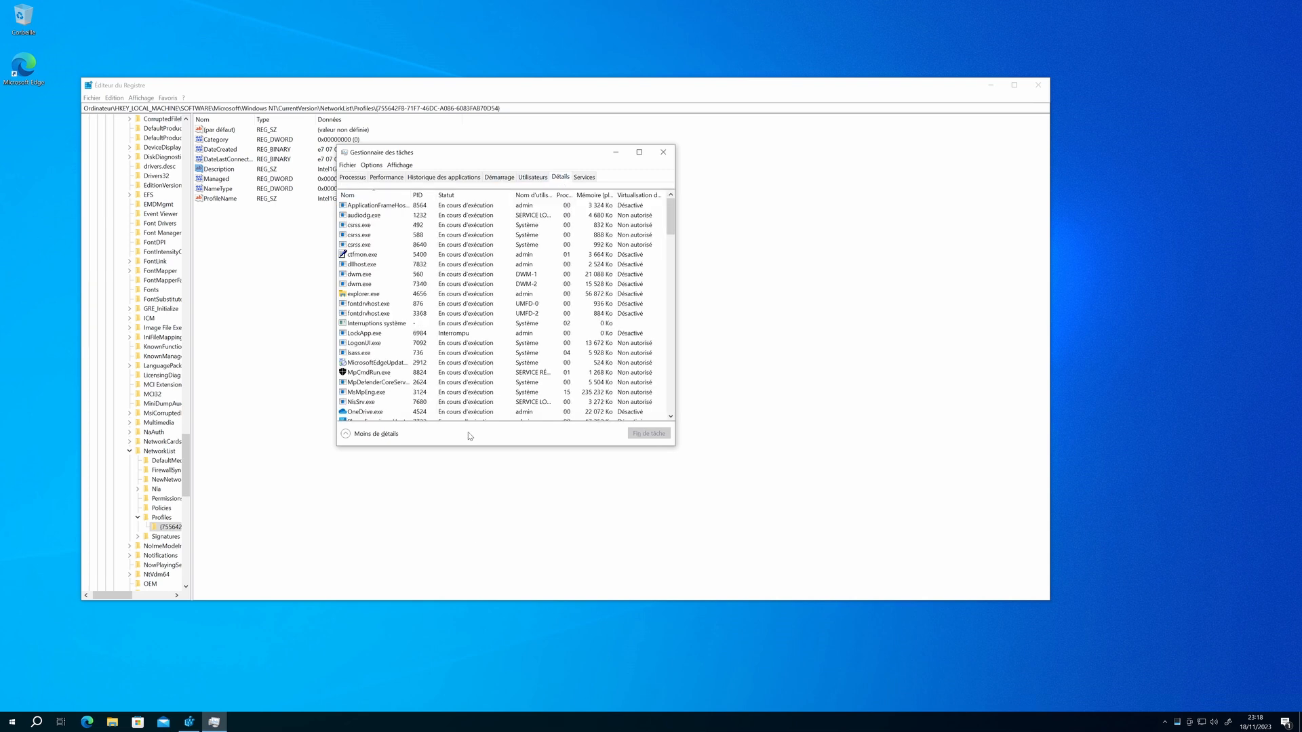
left_click(367, 294)
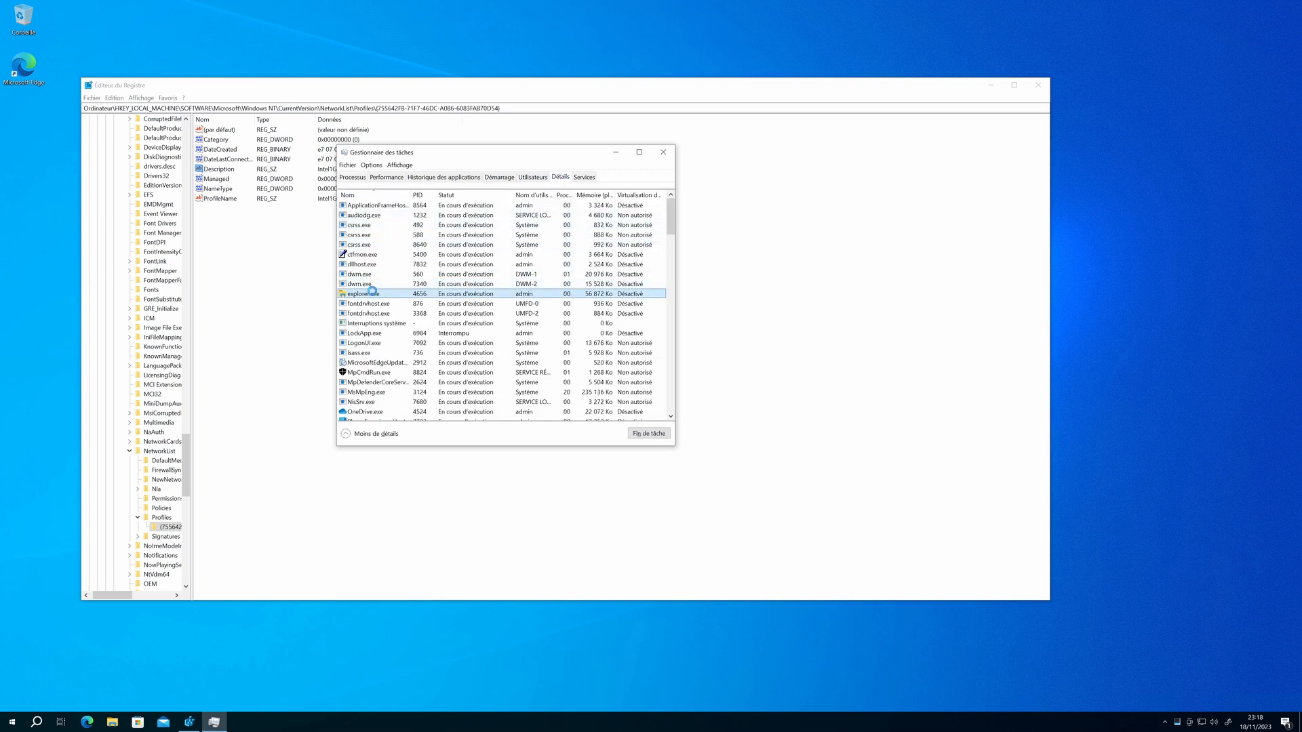
key("Delete")
left_click(653, 380)
Step: Run explorer as a new task from the Task Manager to restart the Windows shell
left_click(352, 167)
left_click(354, 175)
type("explorer")
key("Return")
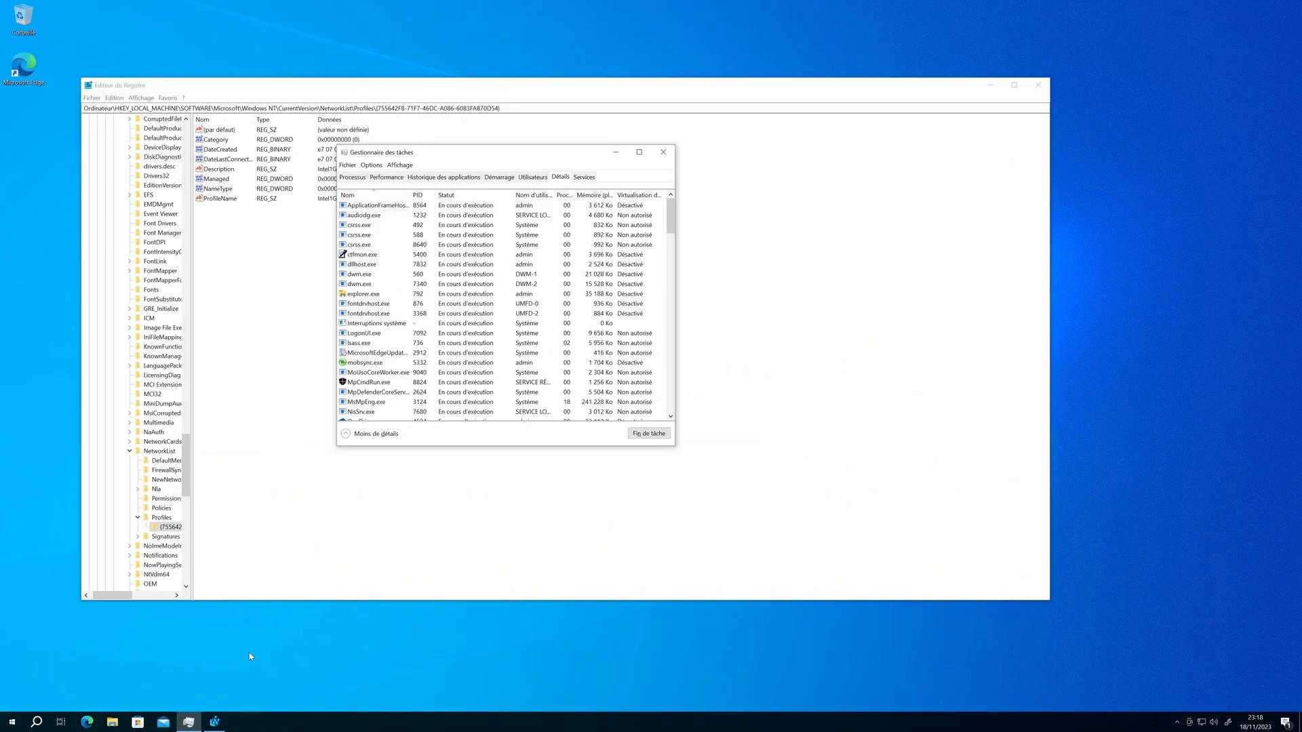
Step: Launch a command prompt with cmd and run ipconfig to check the network adapter names
key("super")
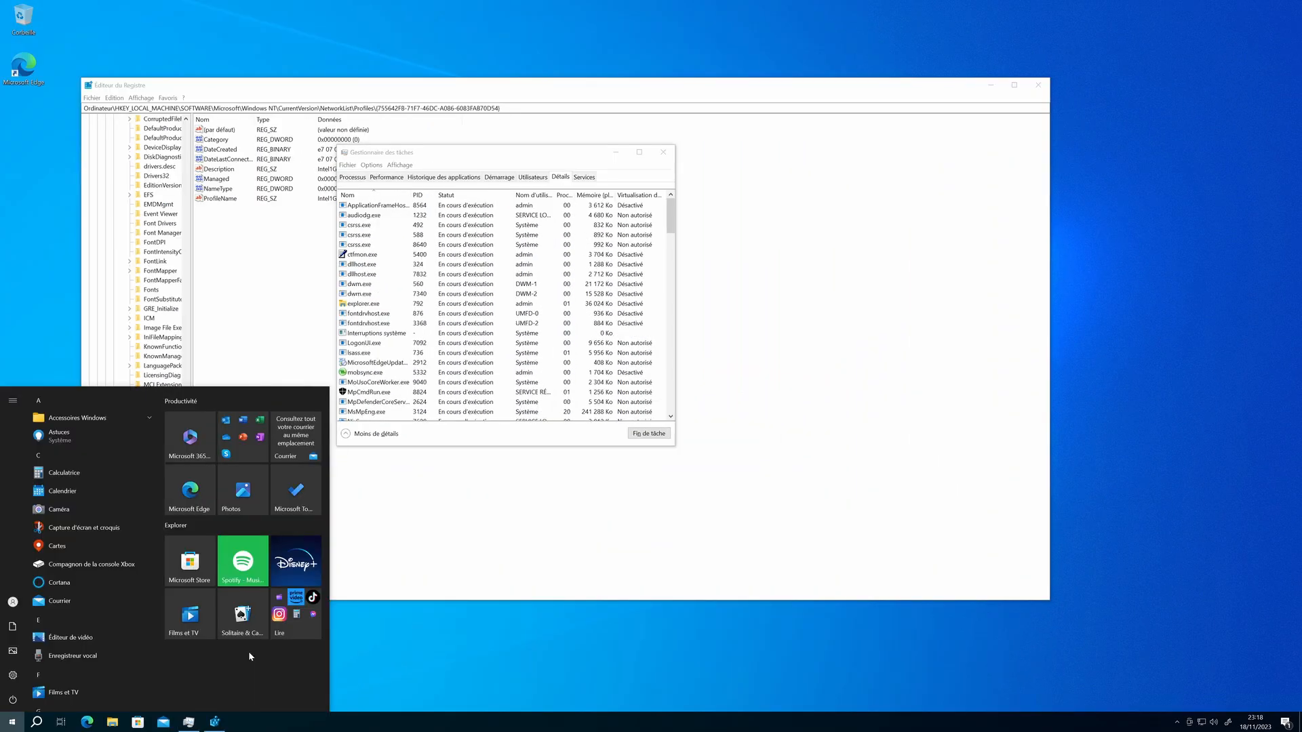
type("cmd")
key("Return")
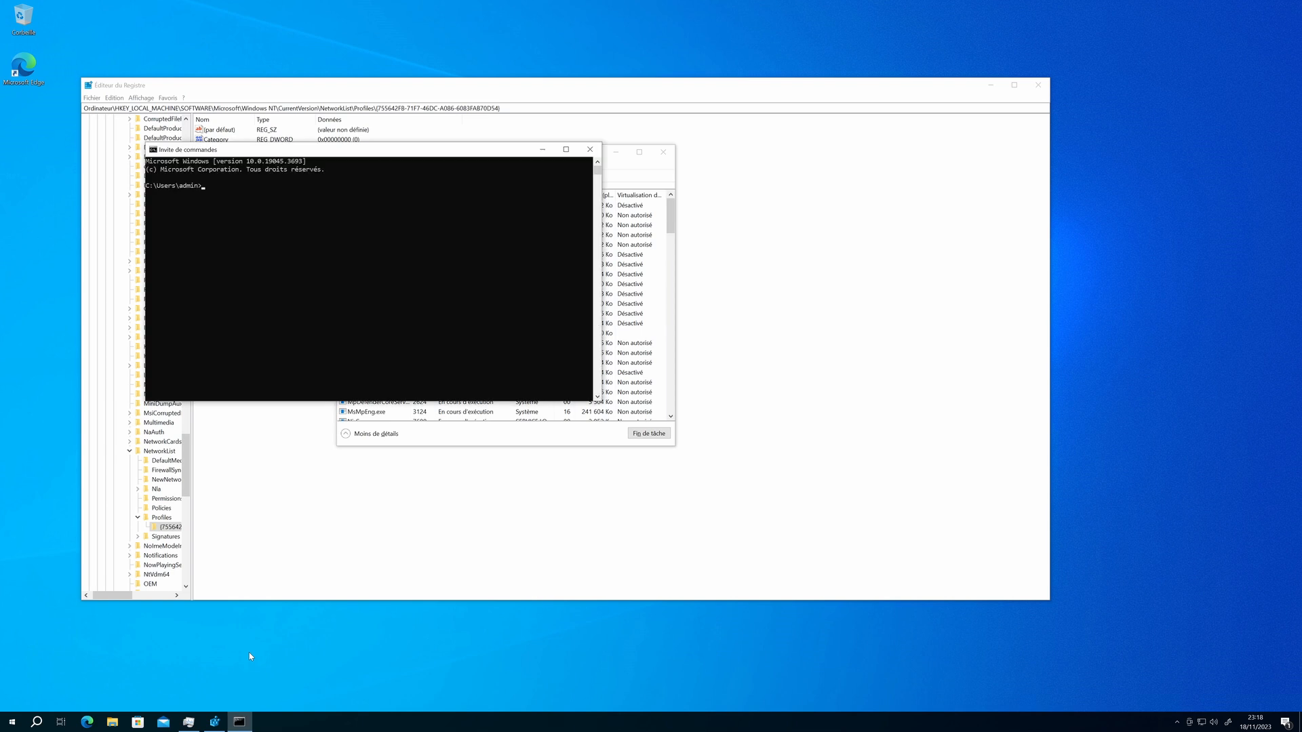
type("ipconfig")
key("Return")
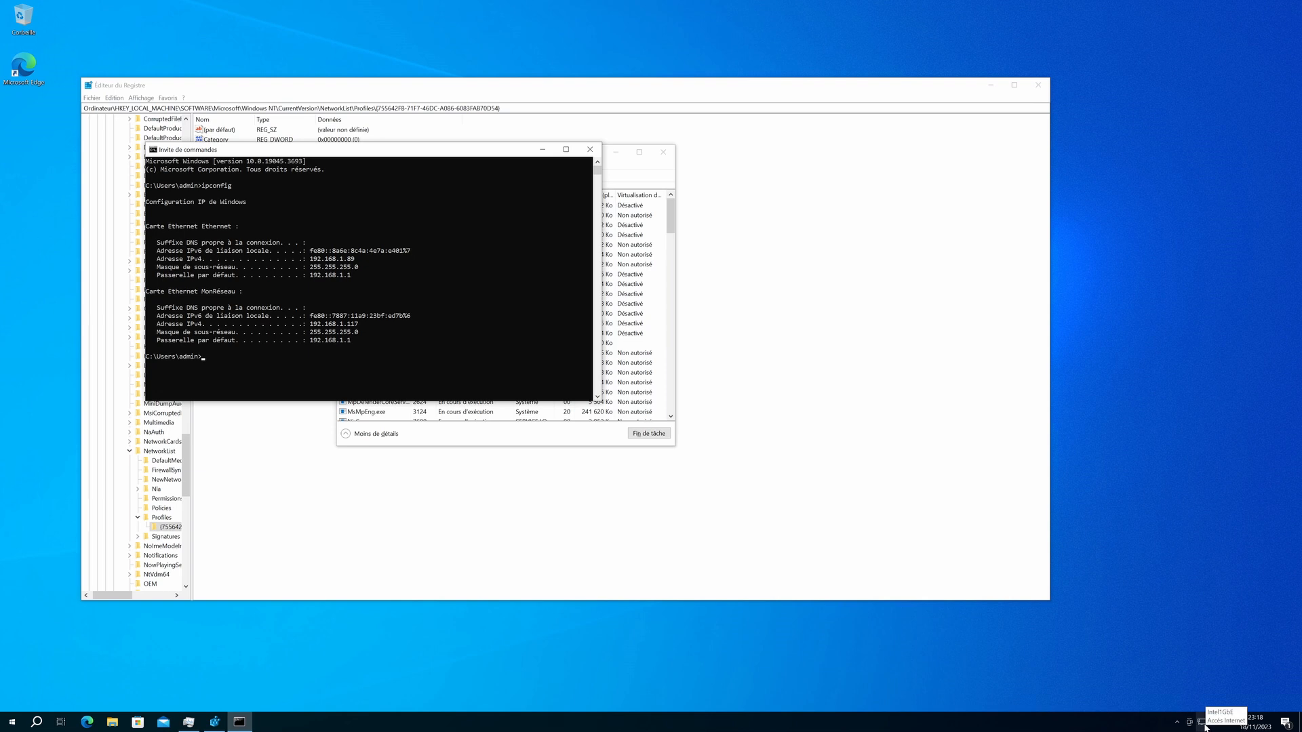
Step: Check the connection names on the Réseau et Internet page of the Windows settings, closing the settings when finished
left_click(1285, 722)
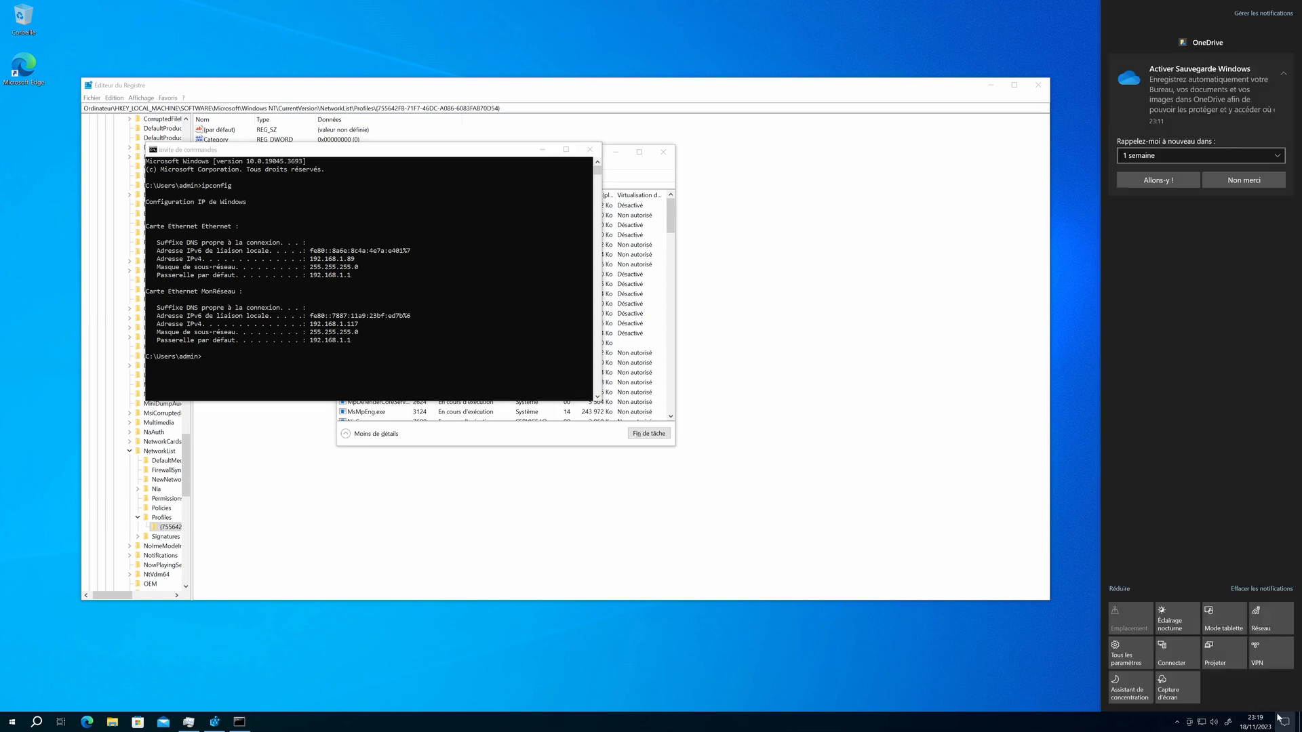
left_click(1127, 657)
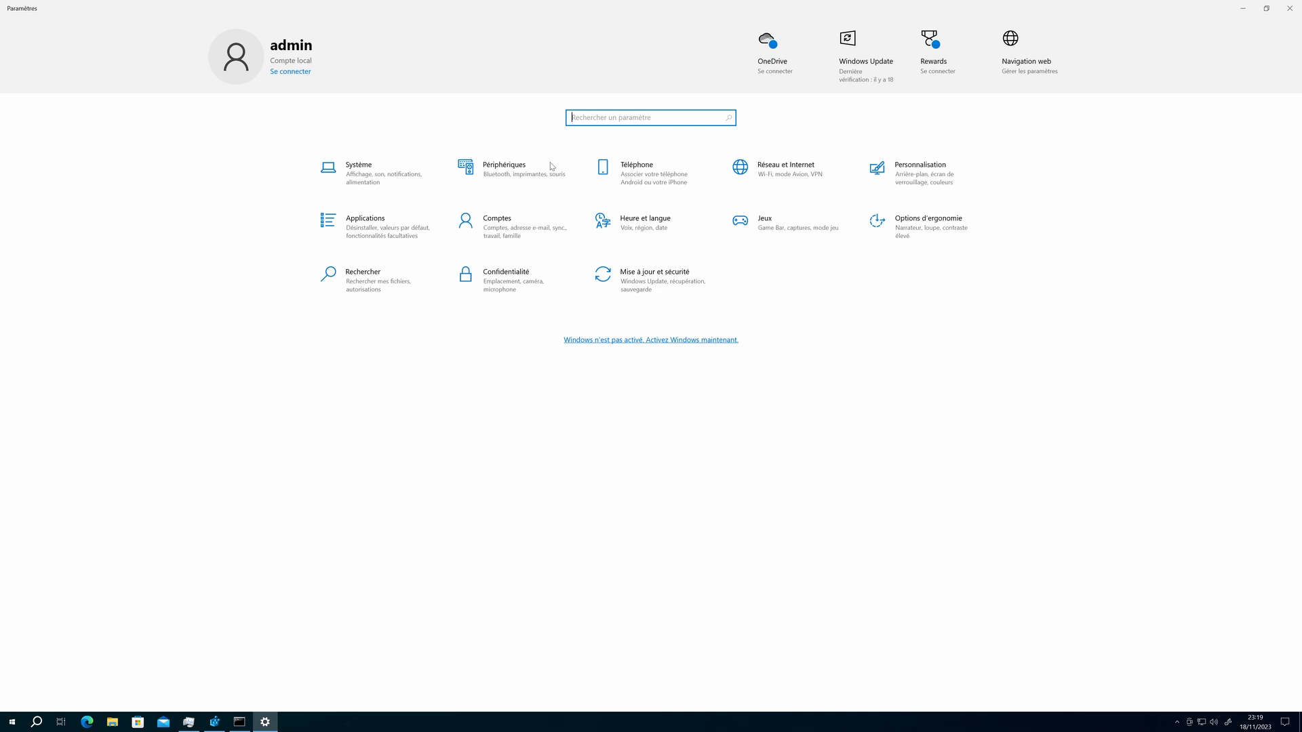
left_click(780, 170)
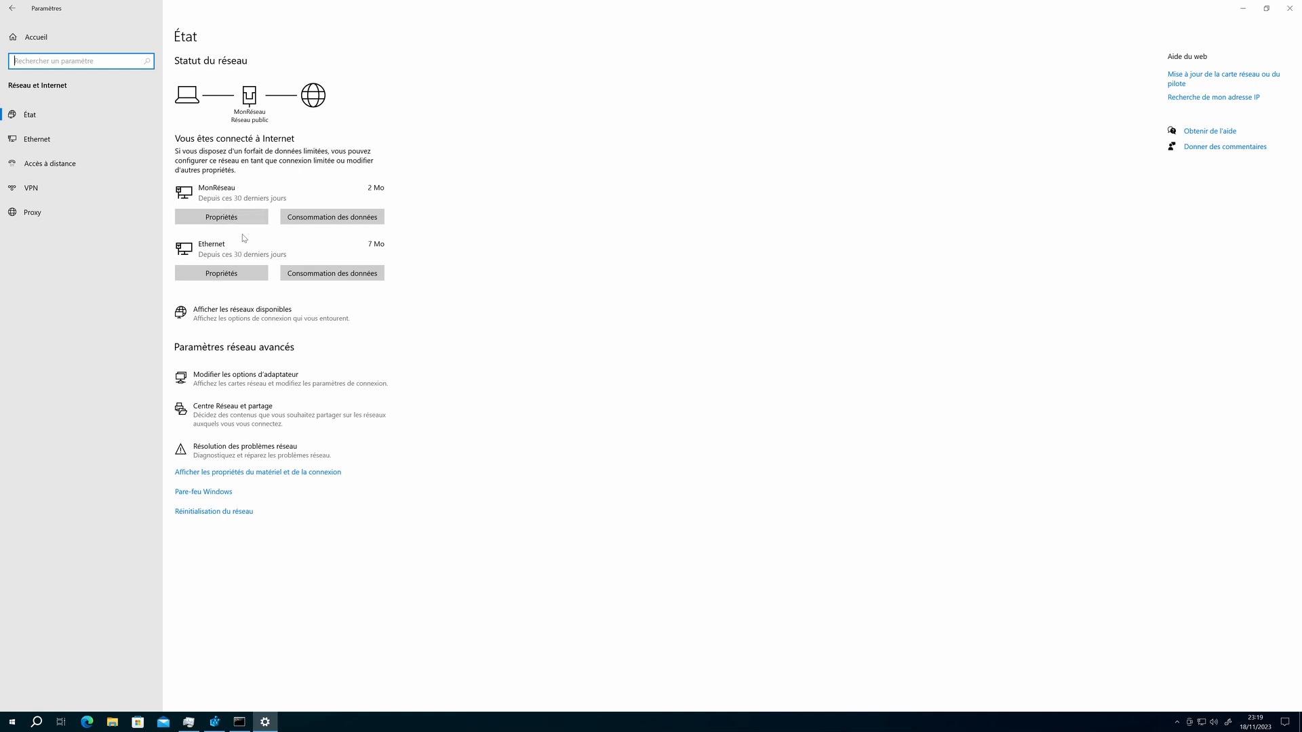
left_click(1286, 8)
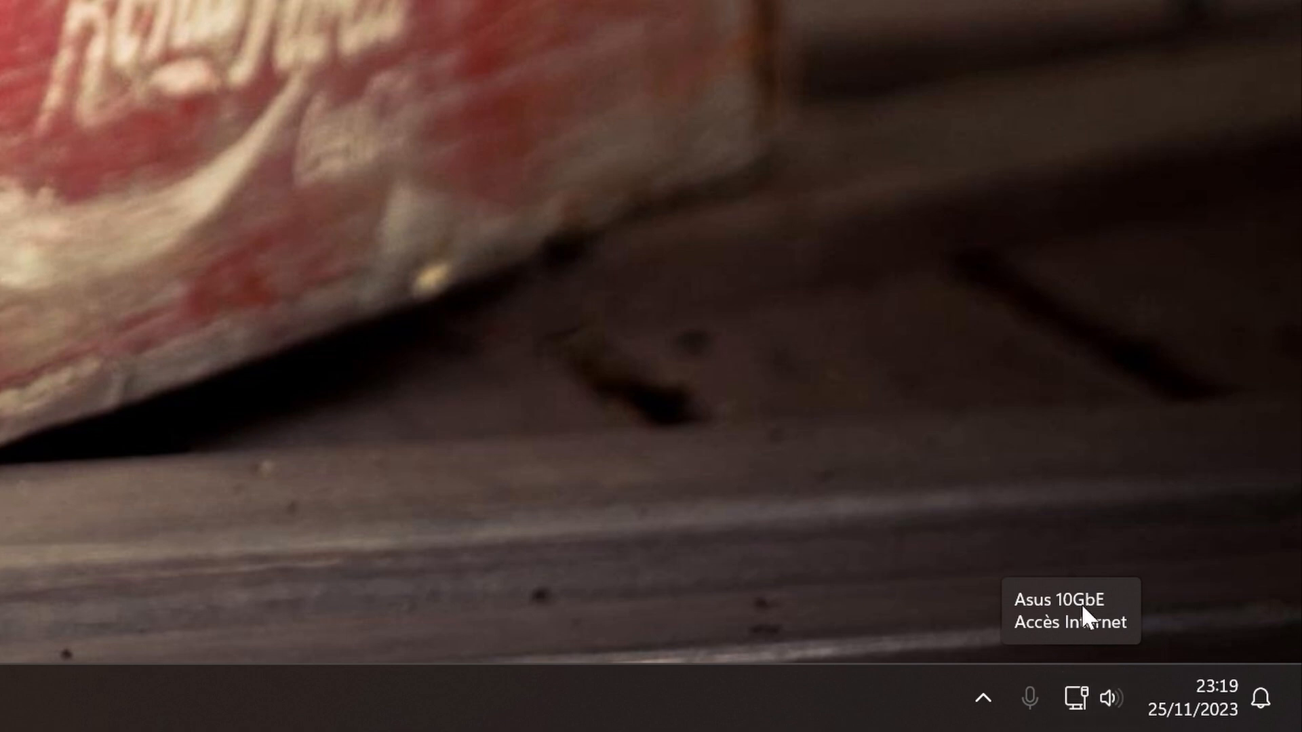
Step: On the Windows 11 machine, open the Windows settings and go to Paramètres réseau avancés under Réseau et Internet
left_click(1106, 702)
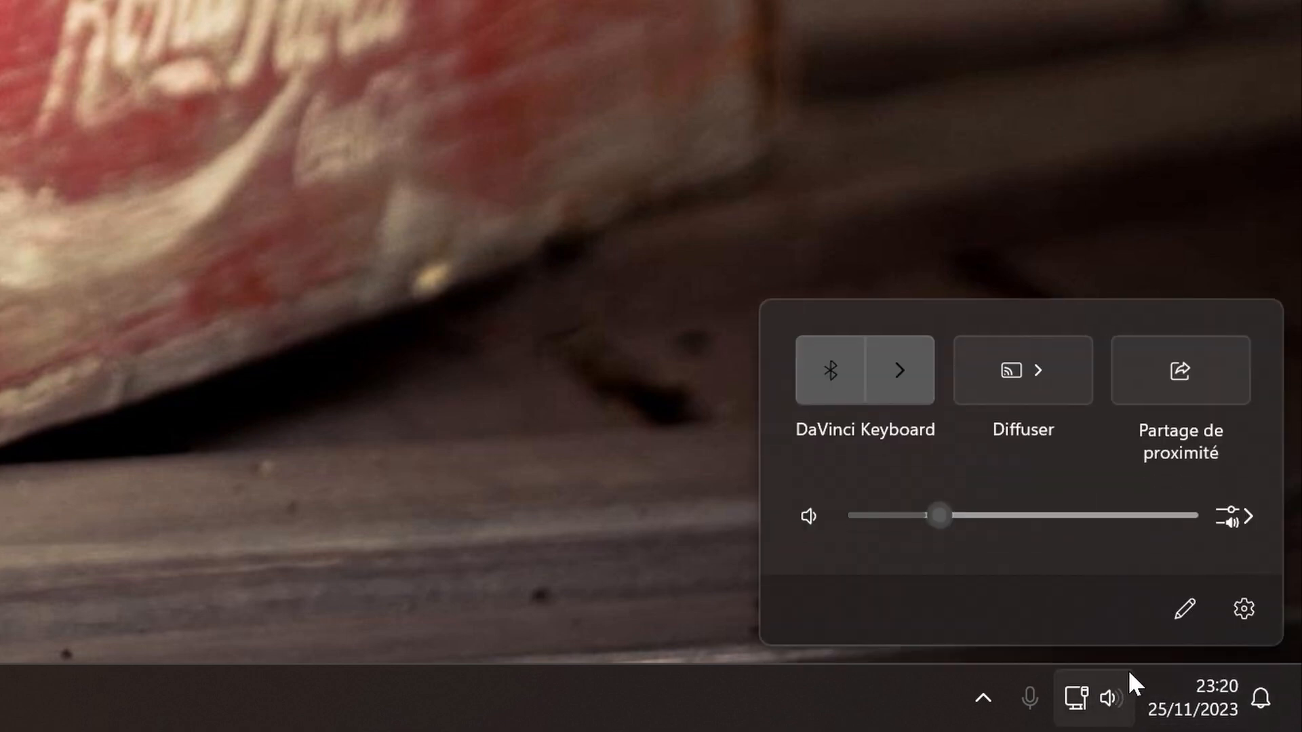
left_click(1250, 598)
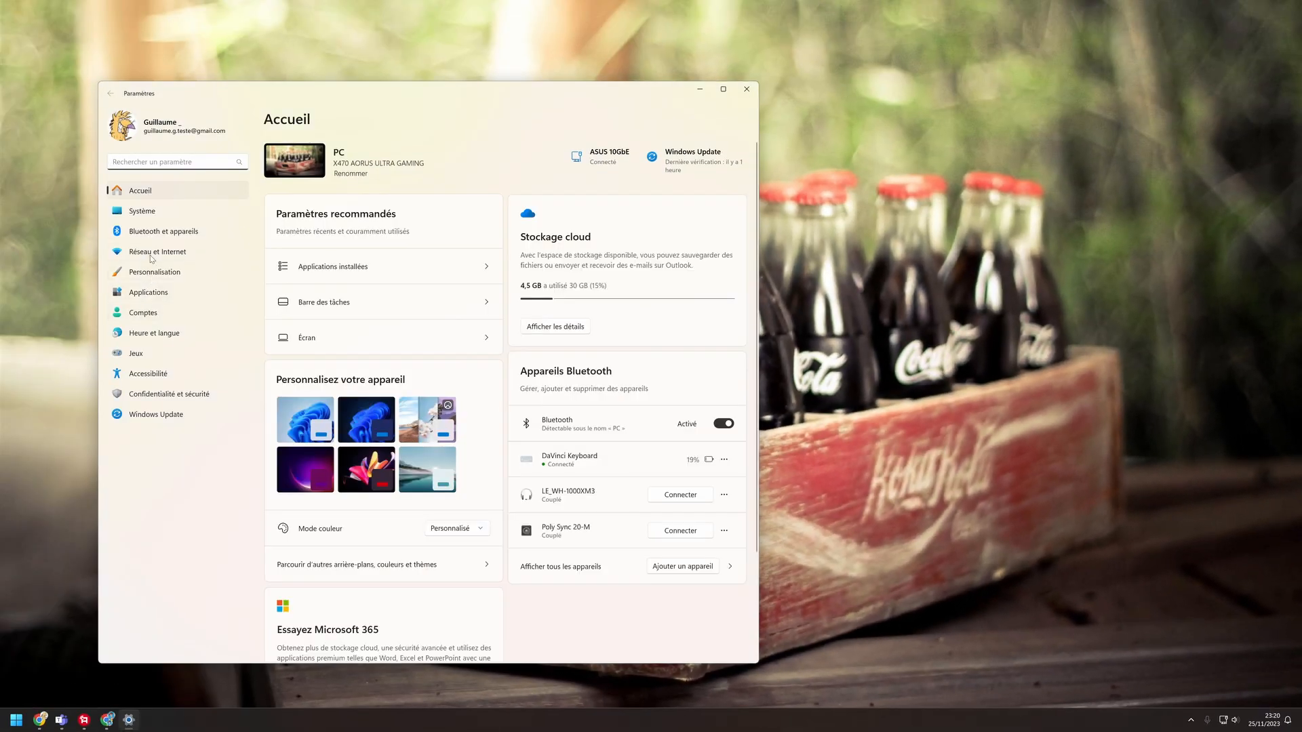
left_click(152, 255)
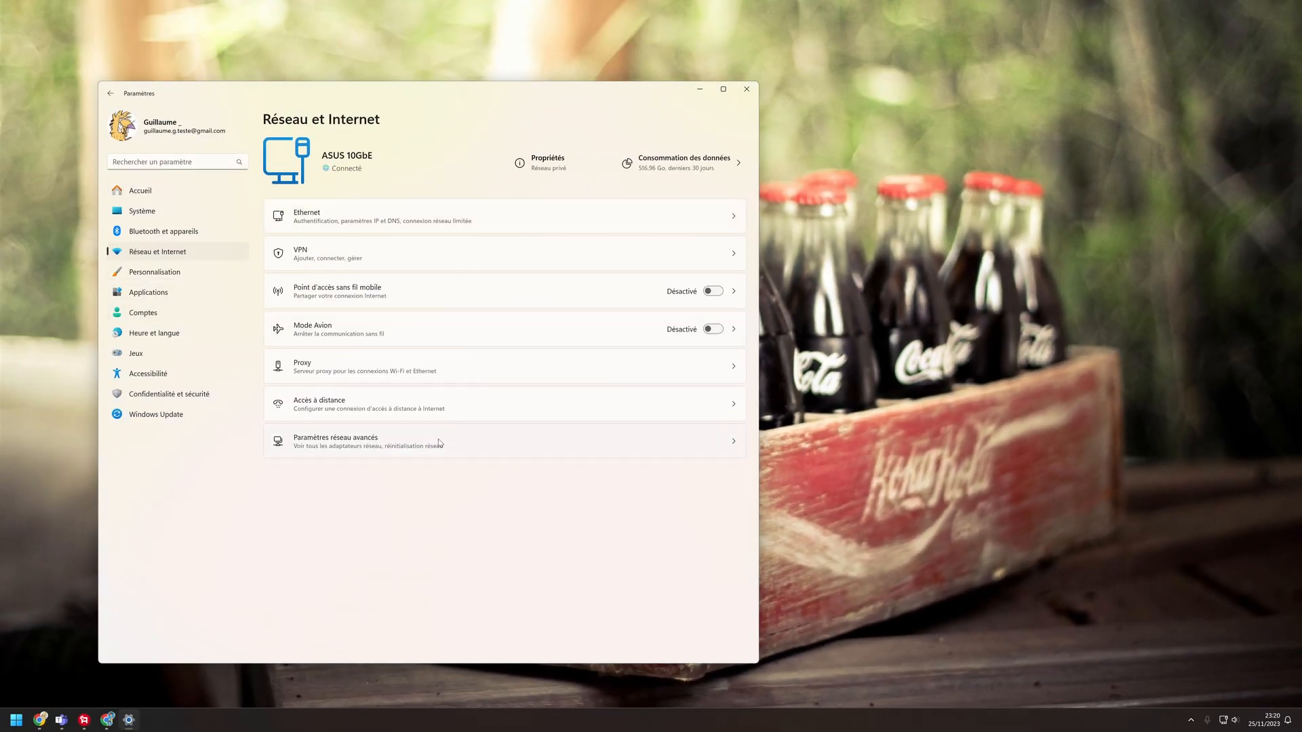
left_click(303, 442)
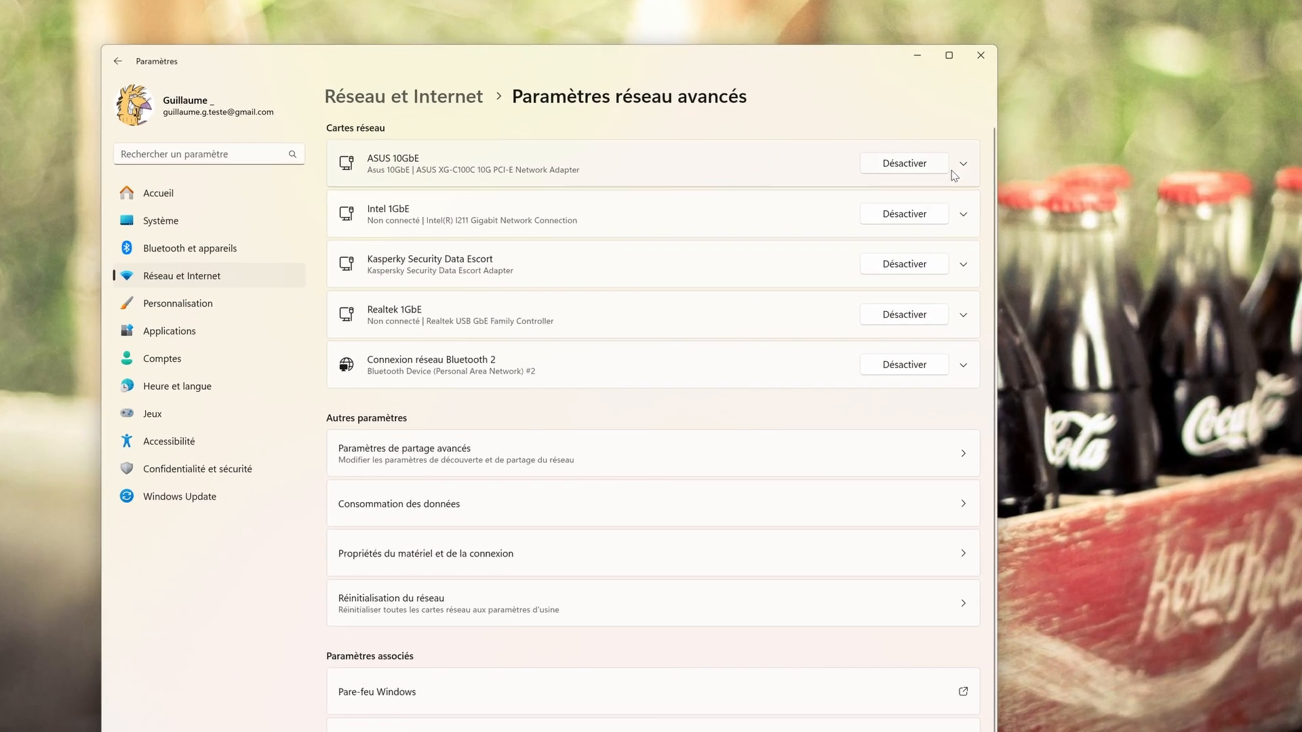
Step: Expand the ASUS 10GbE, Intel 1GbE and Realtek 1GbE adapters and view the rename dialog of each, cancelling it every time
left_click(671, 183)
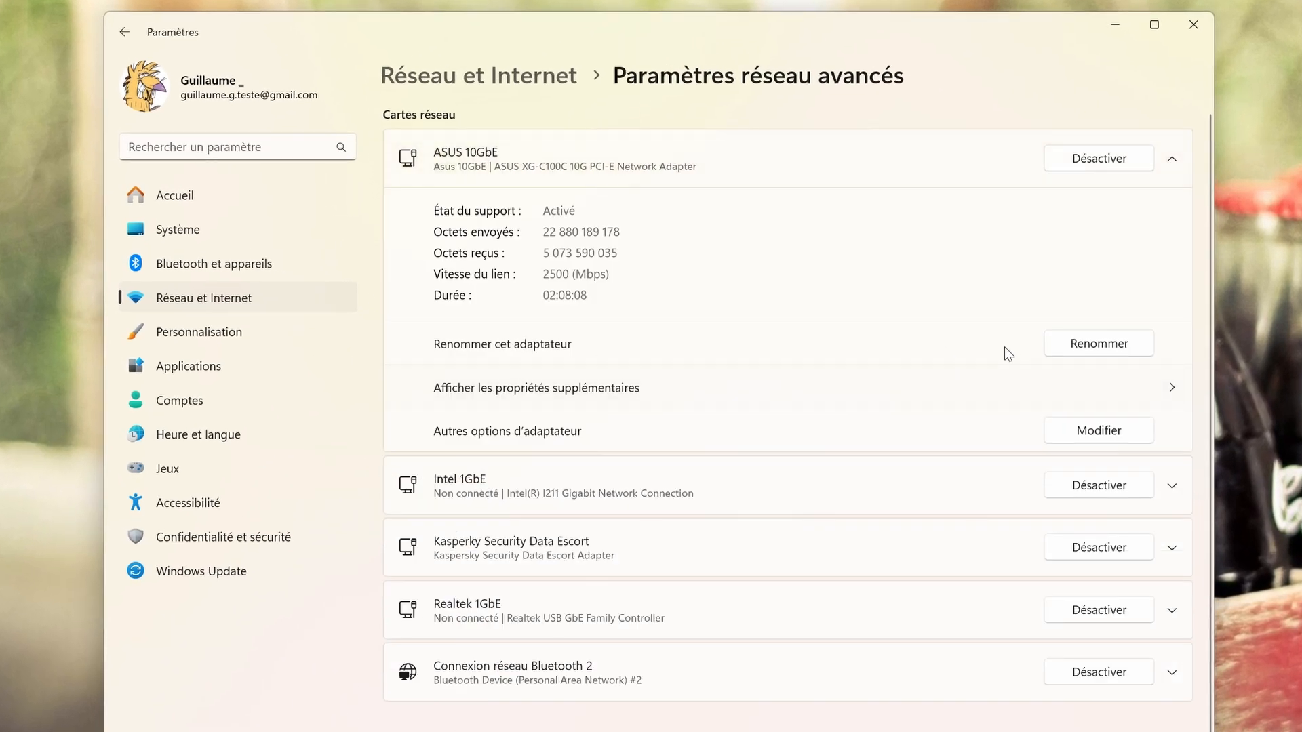
left_click(1102, 344)
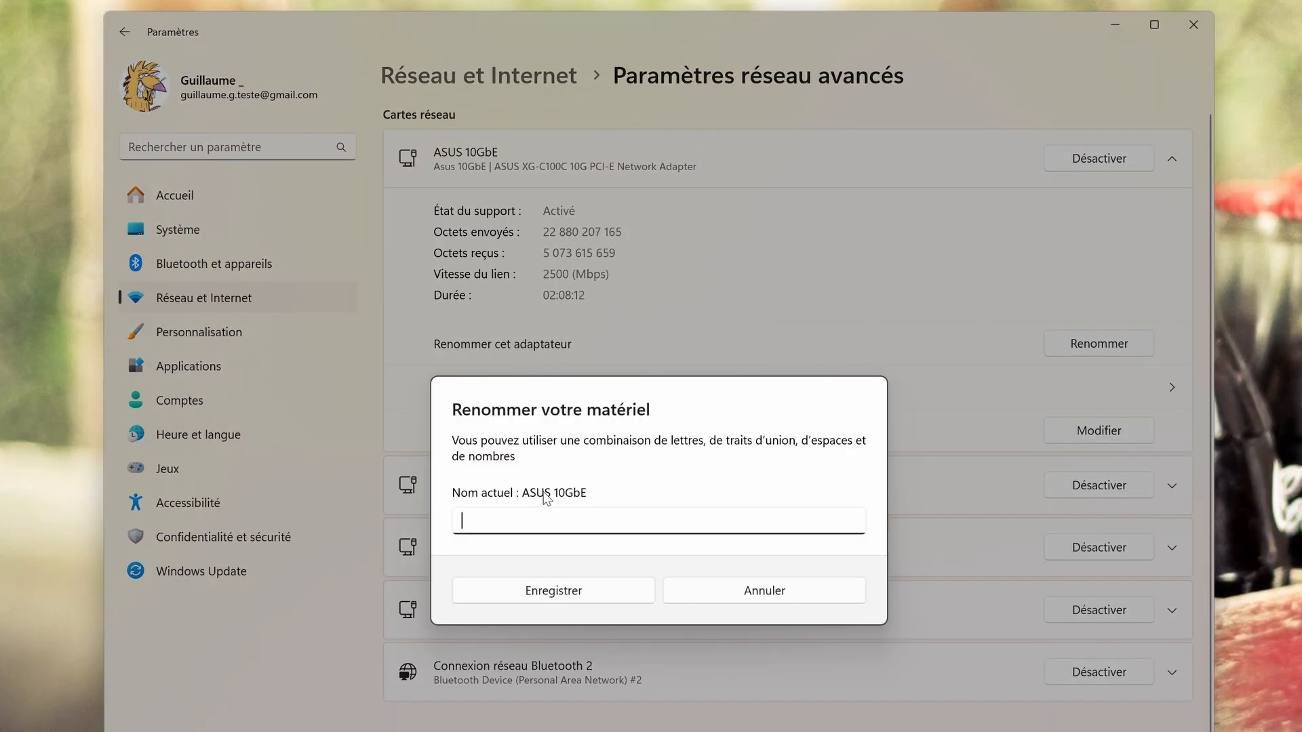
left_click(759, 592)
left_click(490, 499)
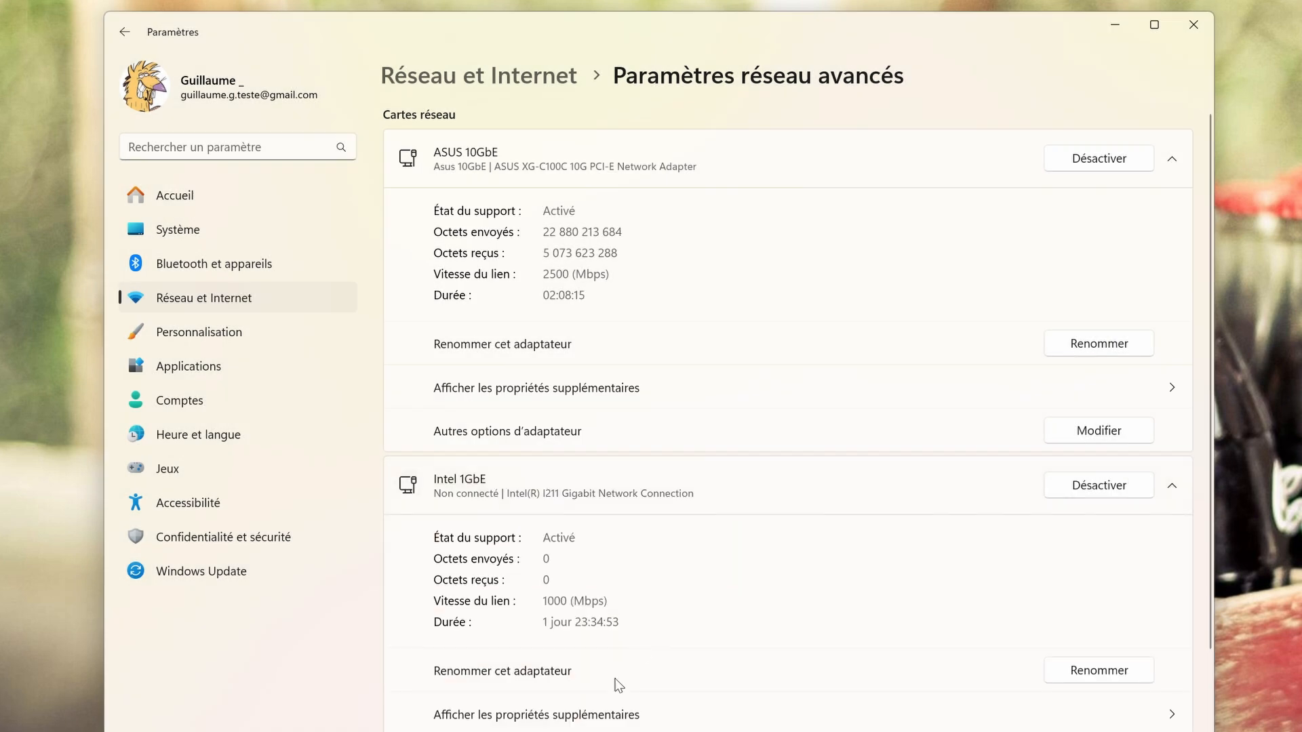
left_click(1113, 670)
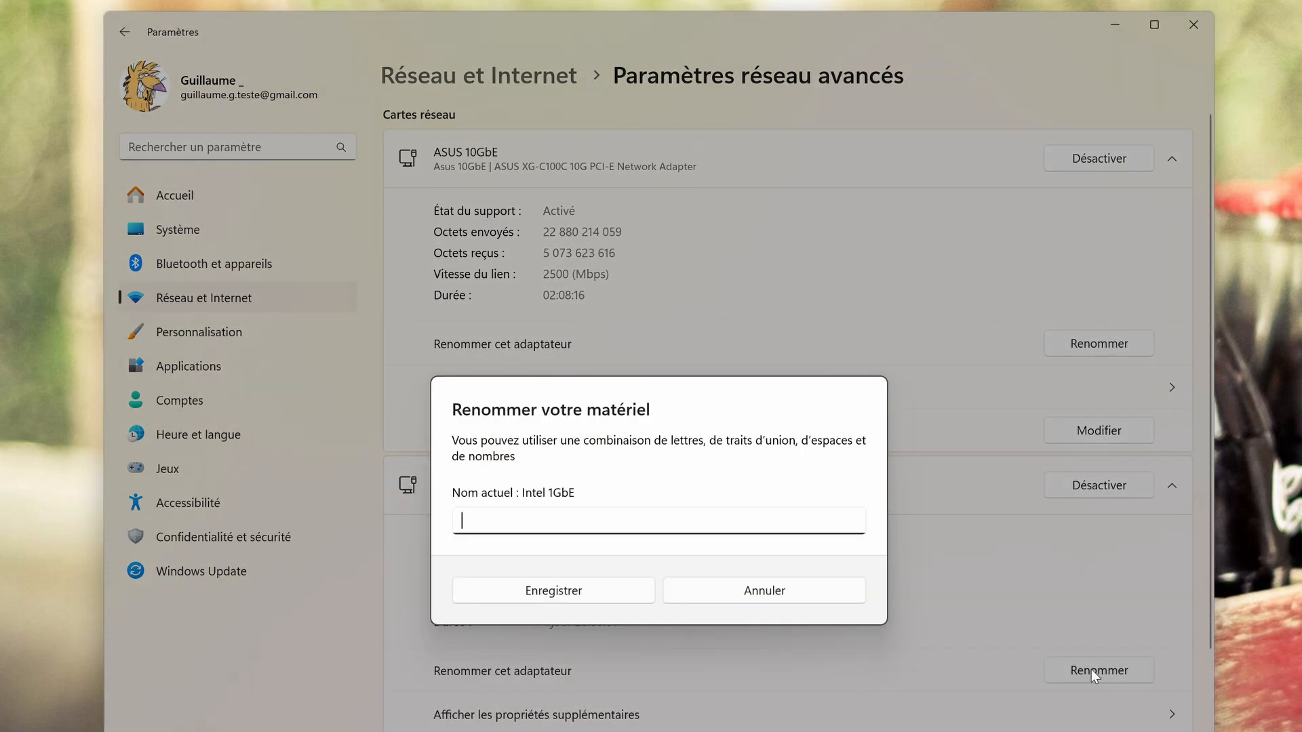
left_click(828, 594)
scroll(1183, 625, "down", 4)
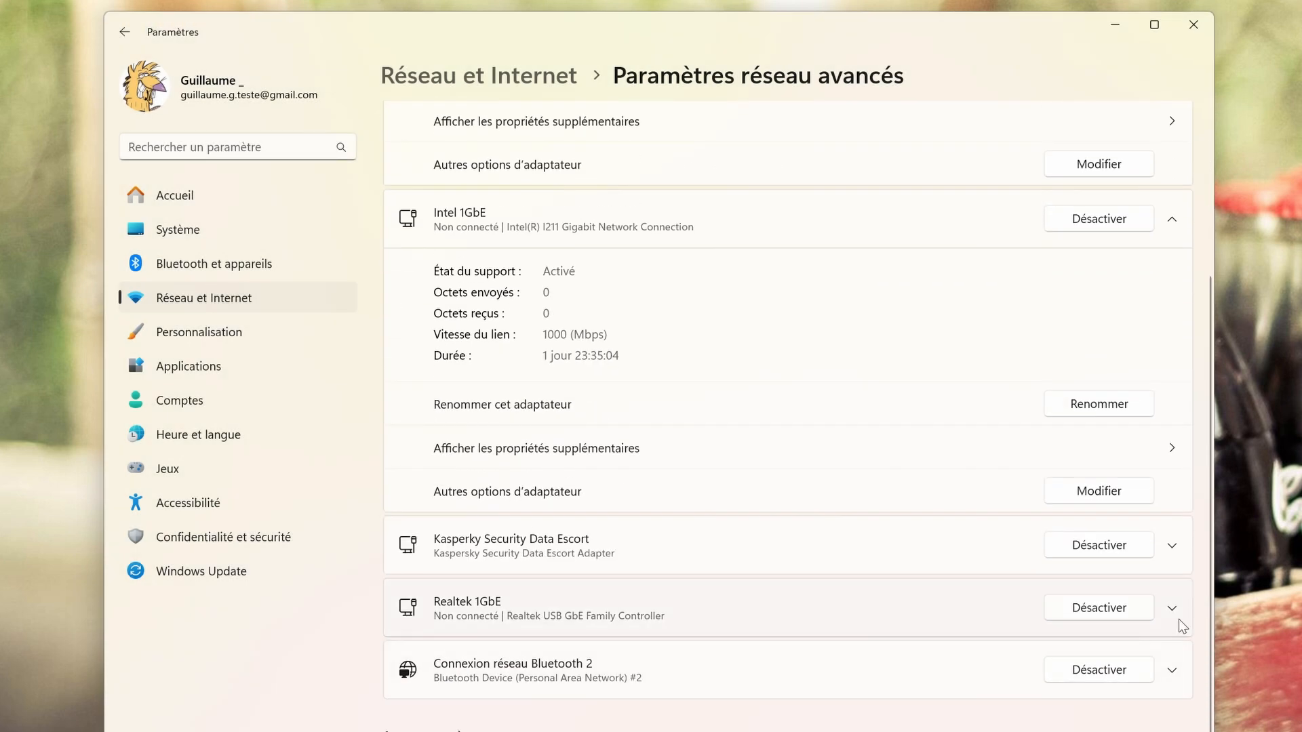
left_click(894, 614)
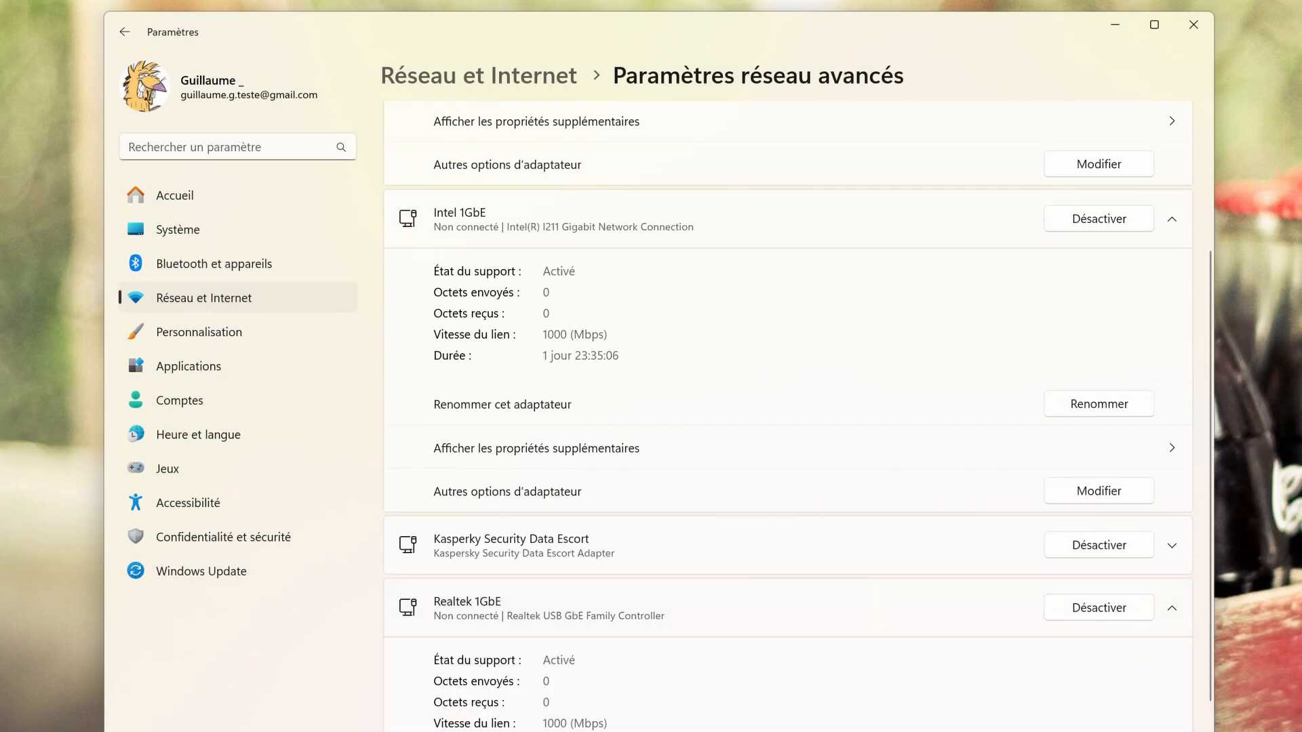
left_click(1099, 731)
left_click(767, 585)
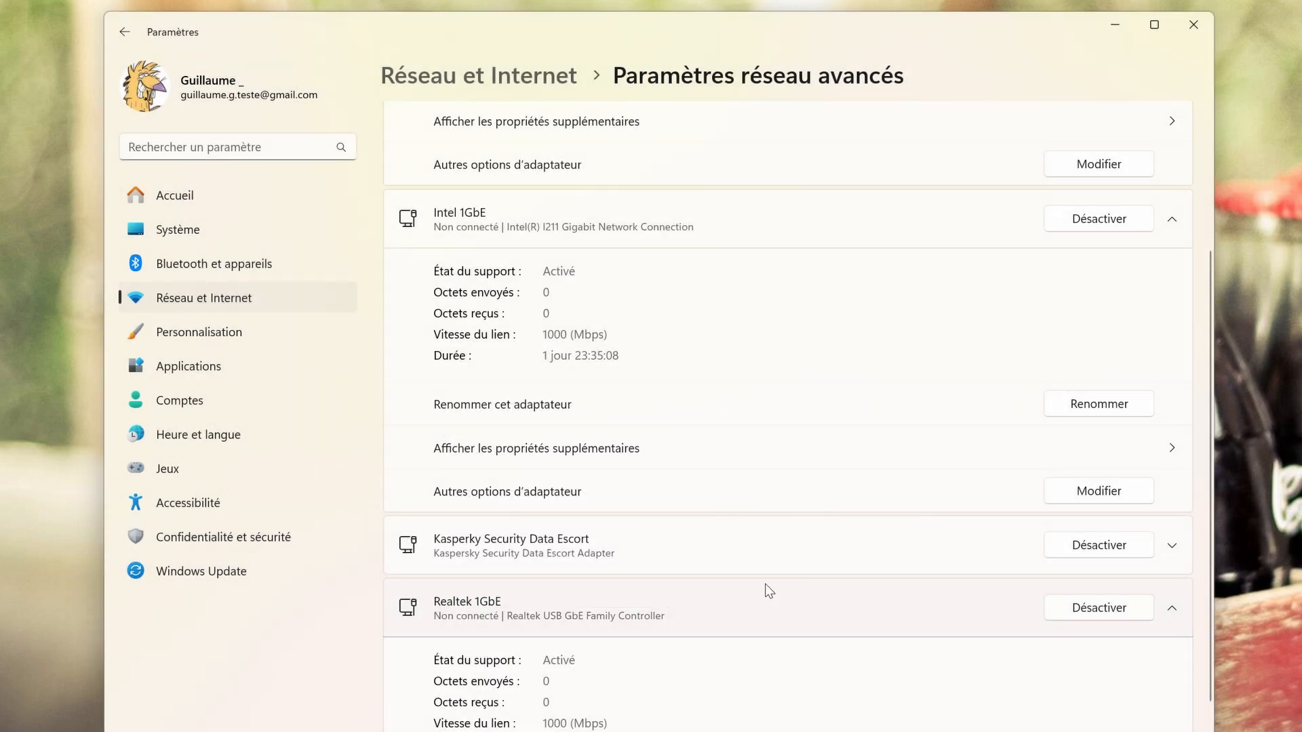
Step: Search for reg on the Windows 11 machine and launch the Registry Editor
key("super")
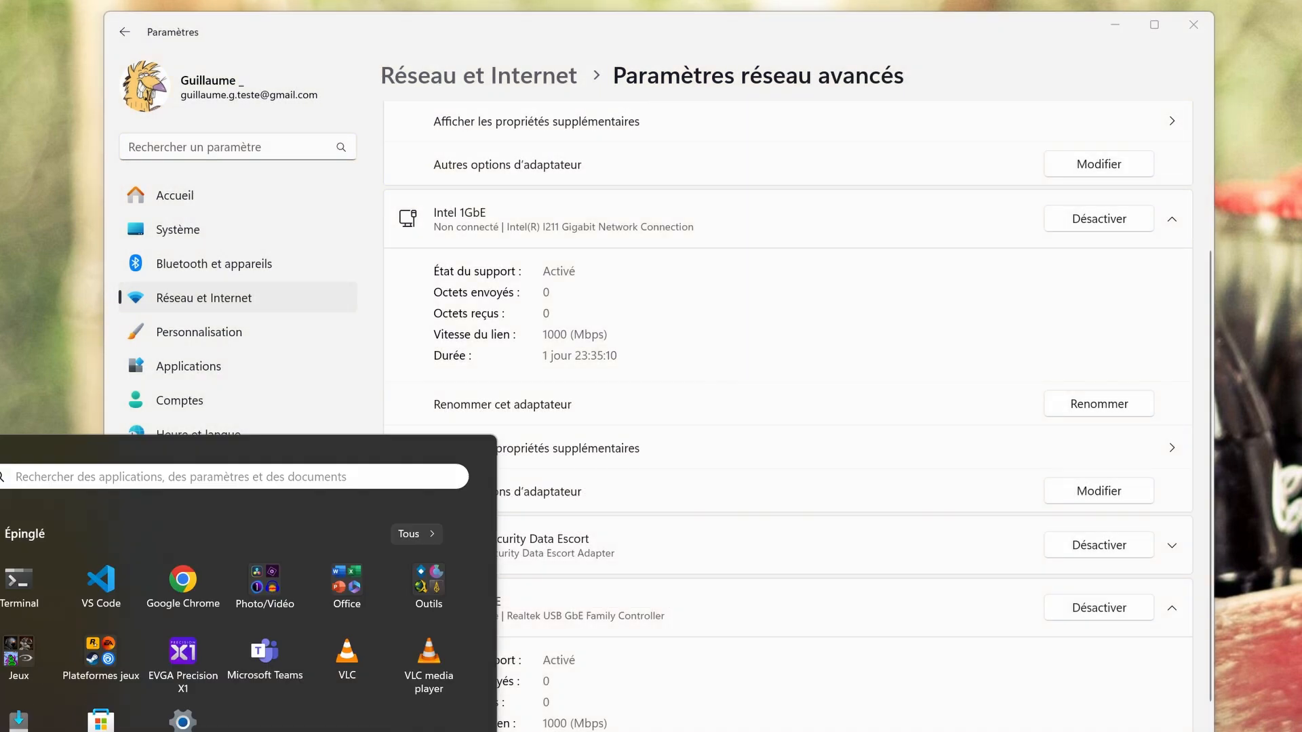
type("reg")
key("Return")
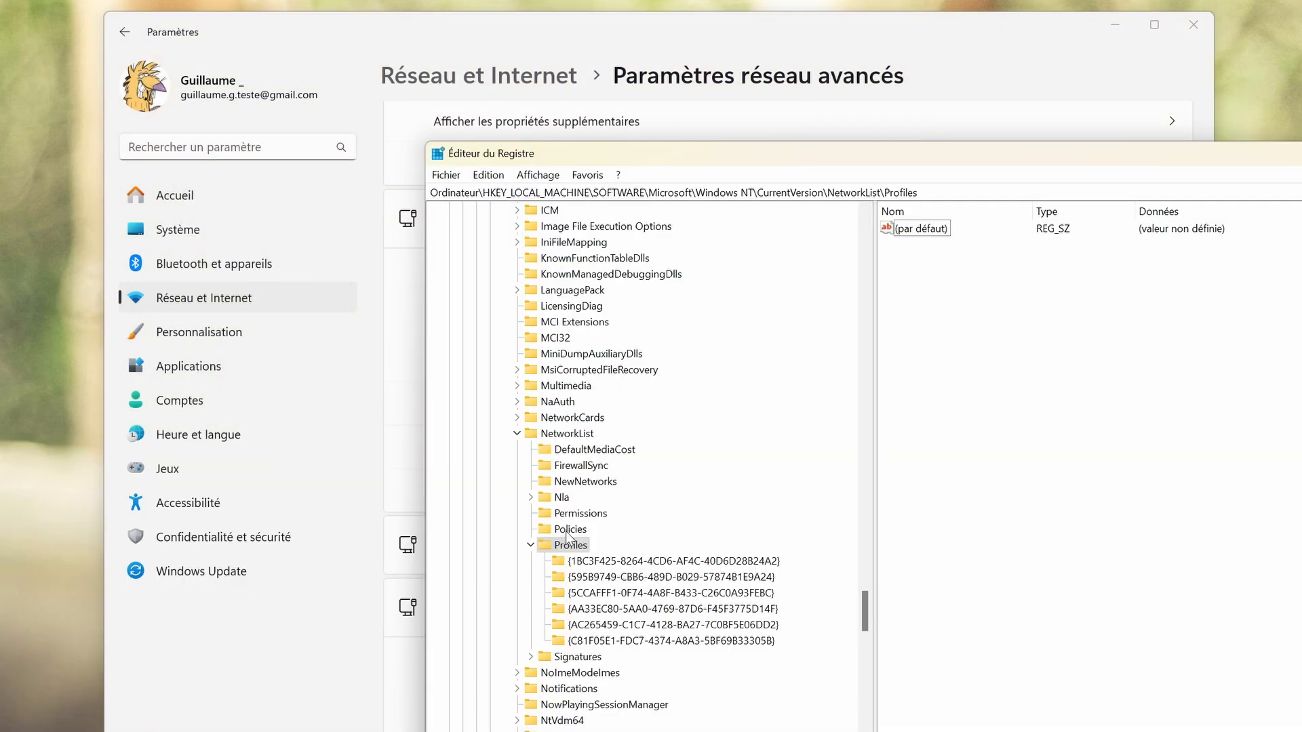
Step: Go through the subkeys of NetworkList\Profiles and check their ProfileName values, ending on the subkey starting with {C81F05E1
left_click(597, 562)
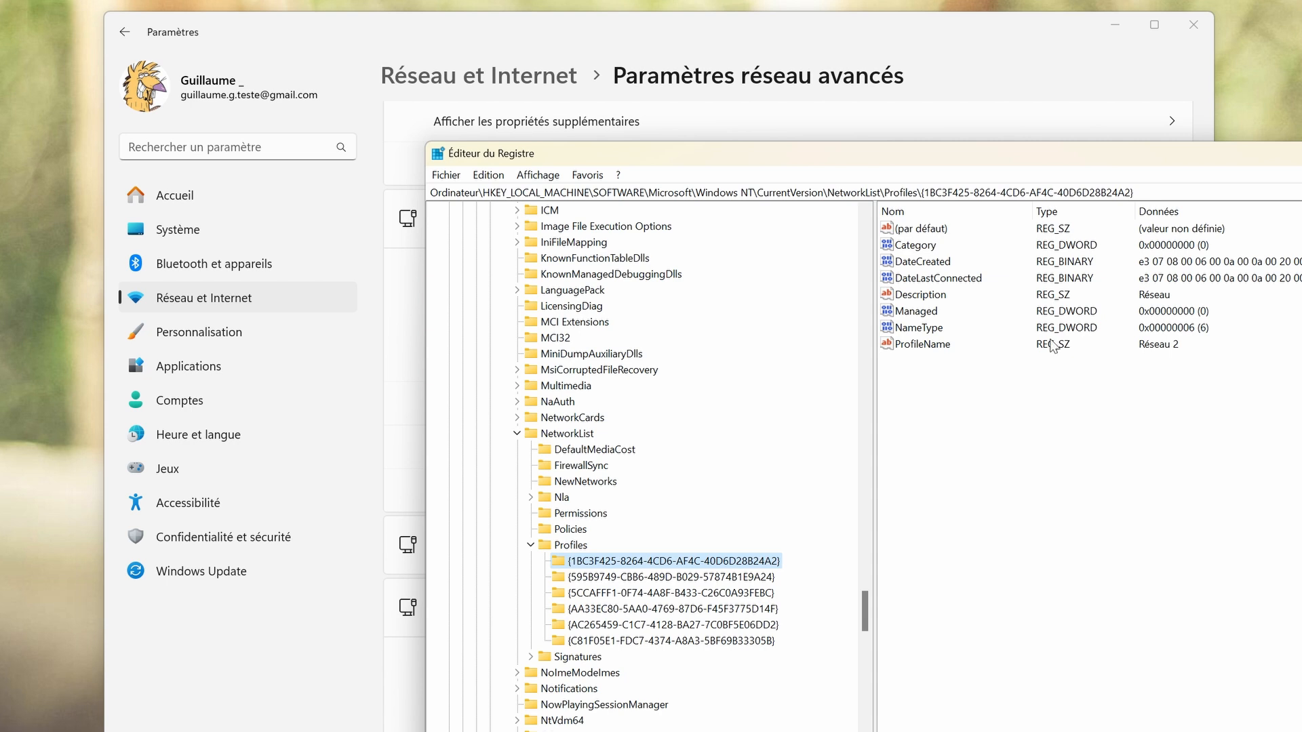
left_click(773, 577)
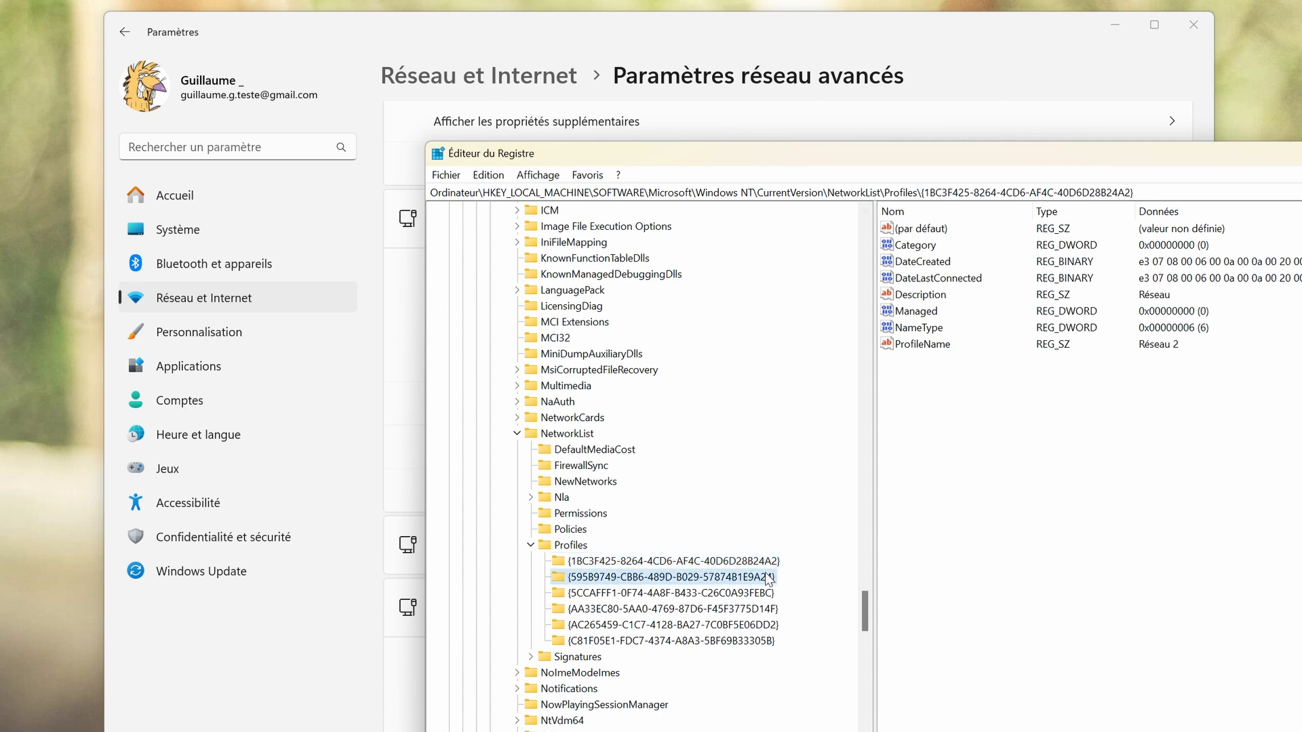
left_click(728, 594)
left_click(732, 609)
left_click(753, 626)
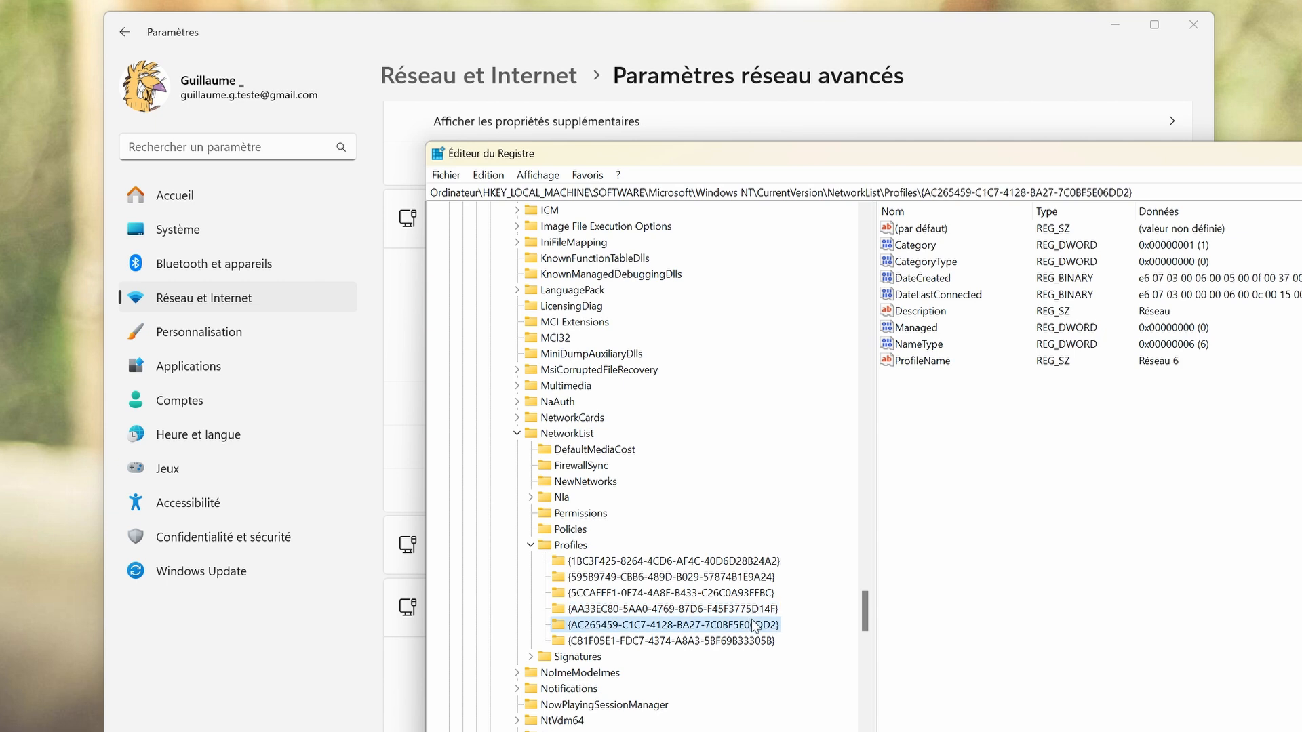
left_click(755, 641)
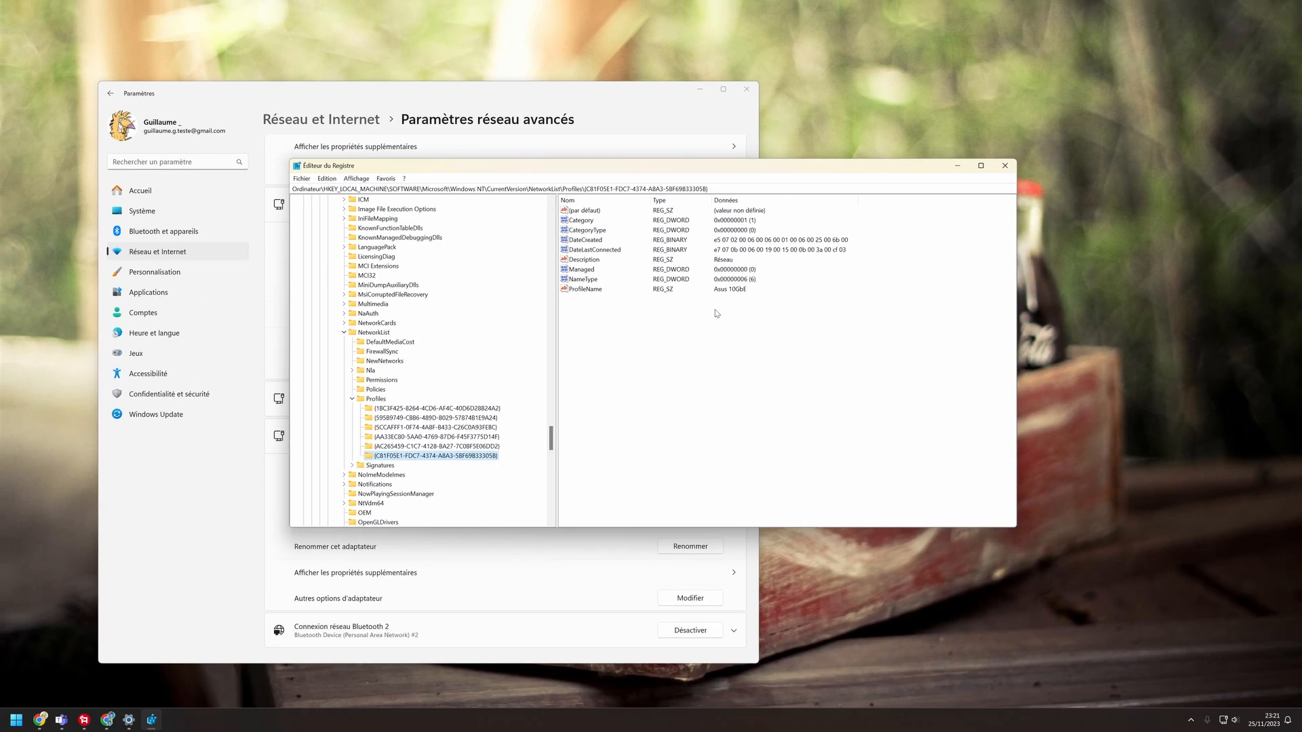
Step: Run ipconfig in a command prompt to list the adapter names, and open the Windows settings at the Accueil page to compare
key("super")
type("ipconfig")
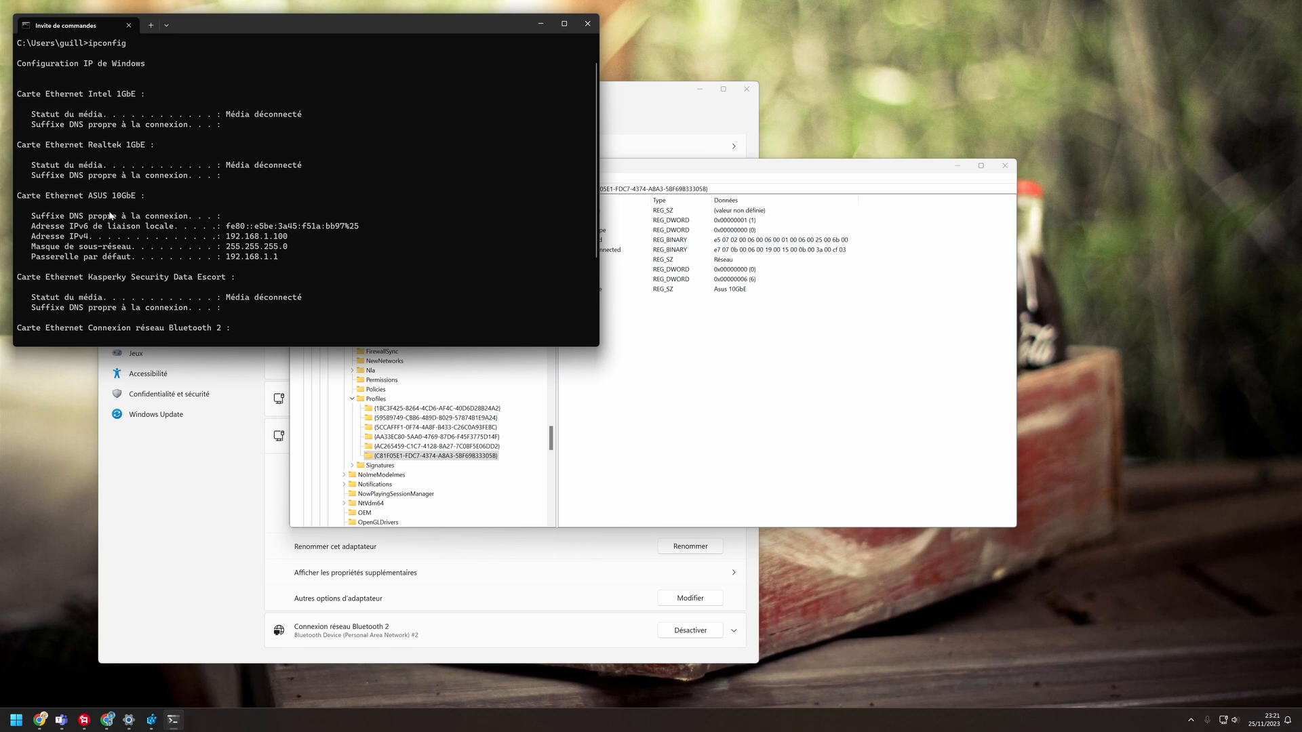
left_click(1228, 718)
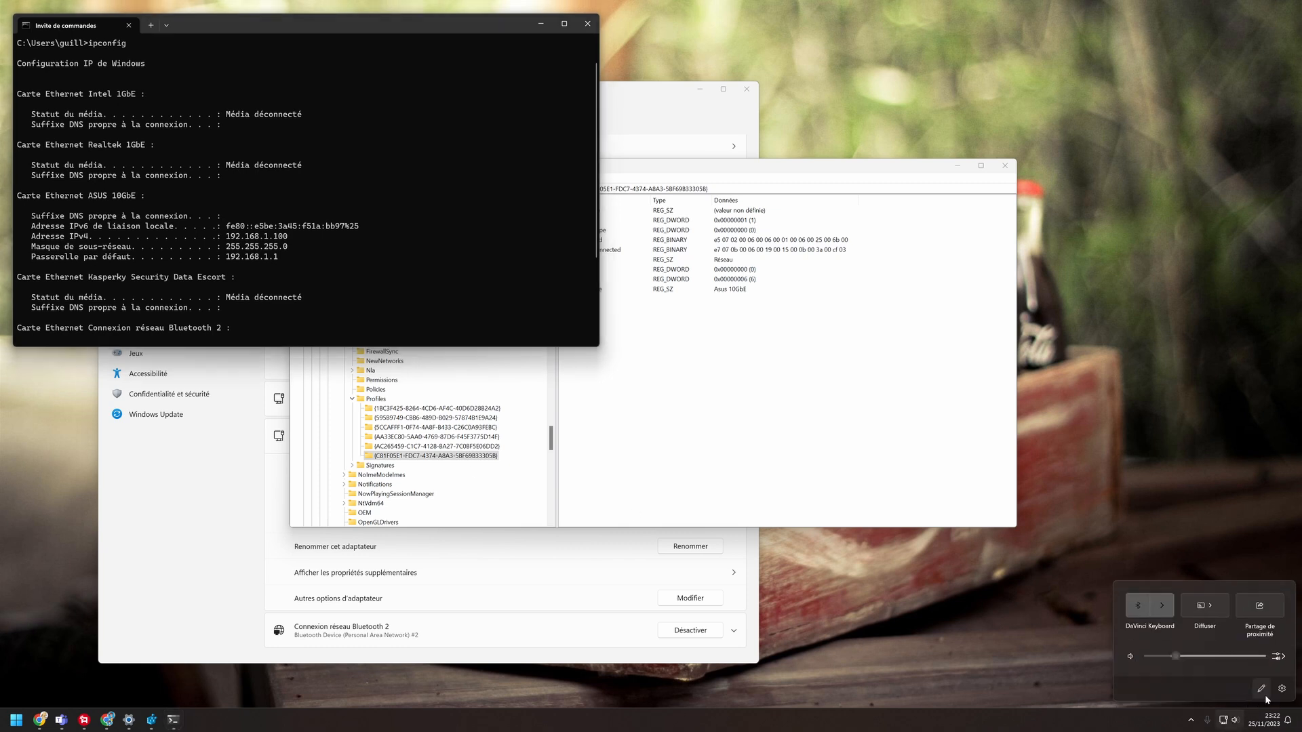
left_click(1283, 690)
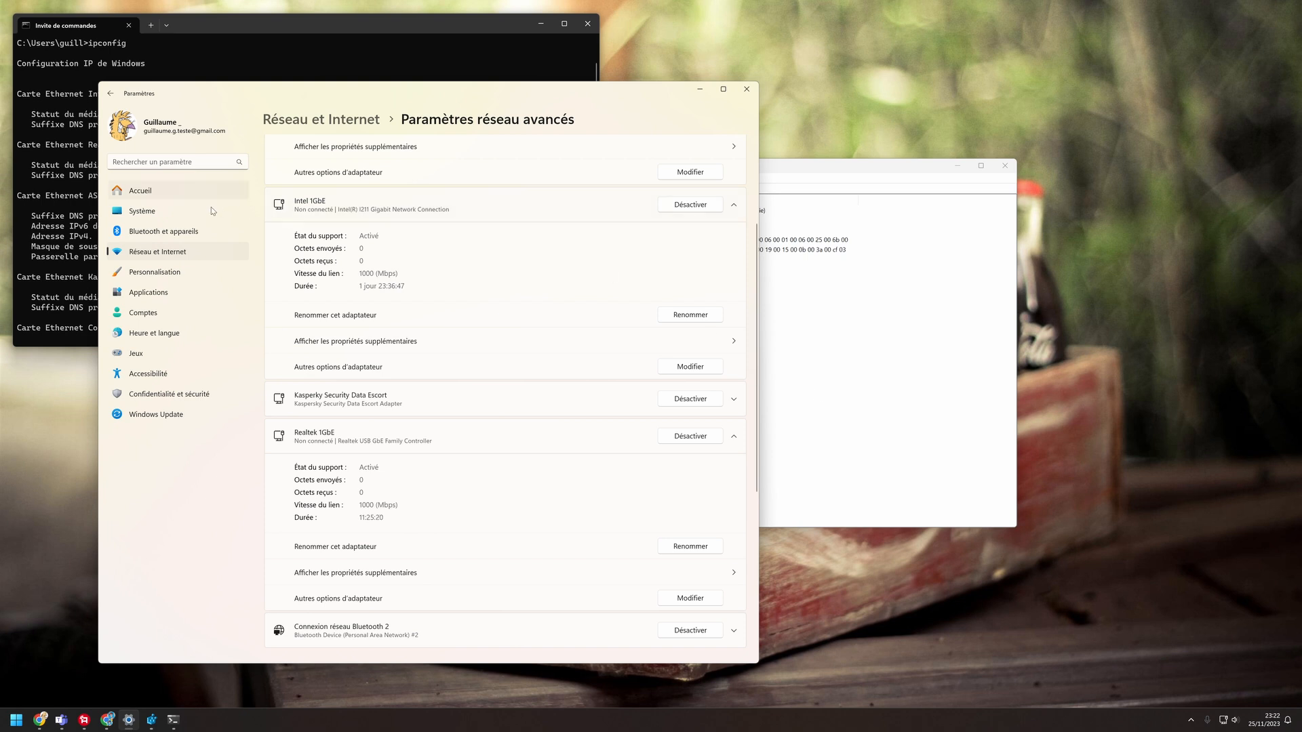
left_click(169, 191)
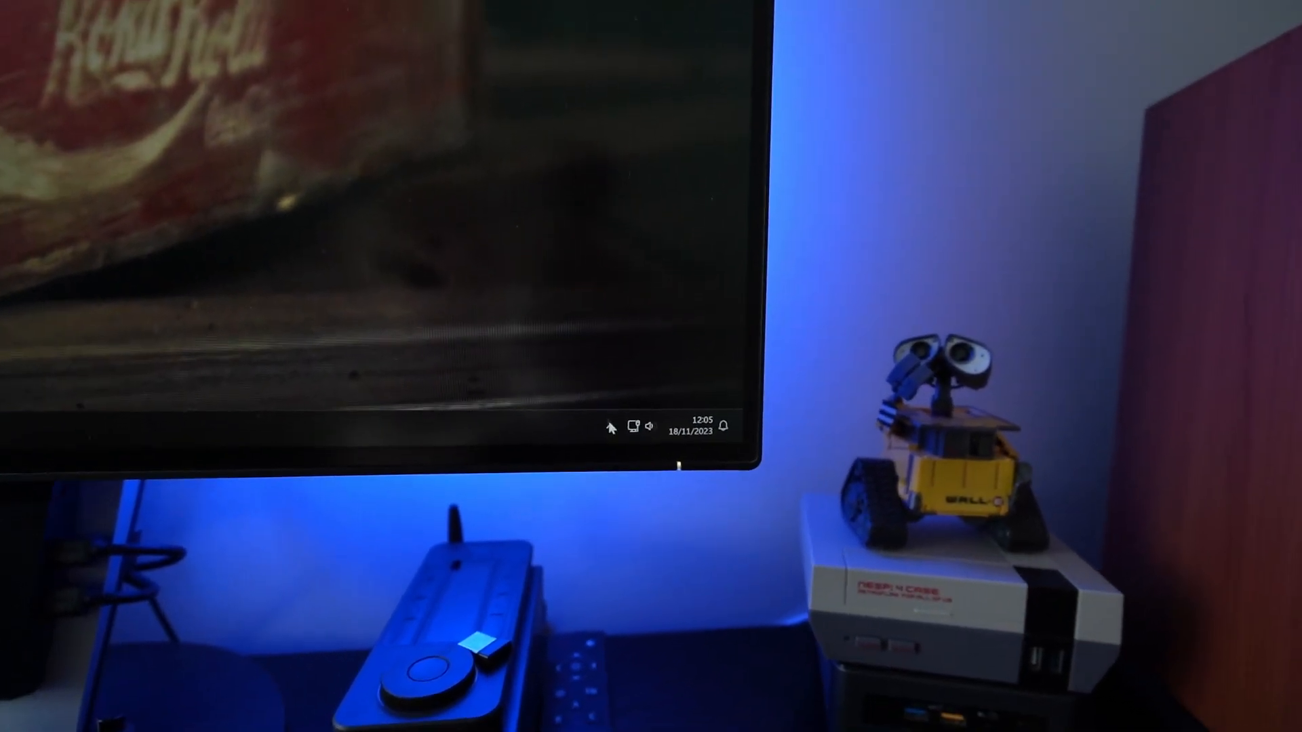
left_click(634, 425)
left_click(676, 380)
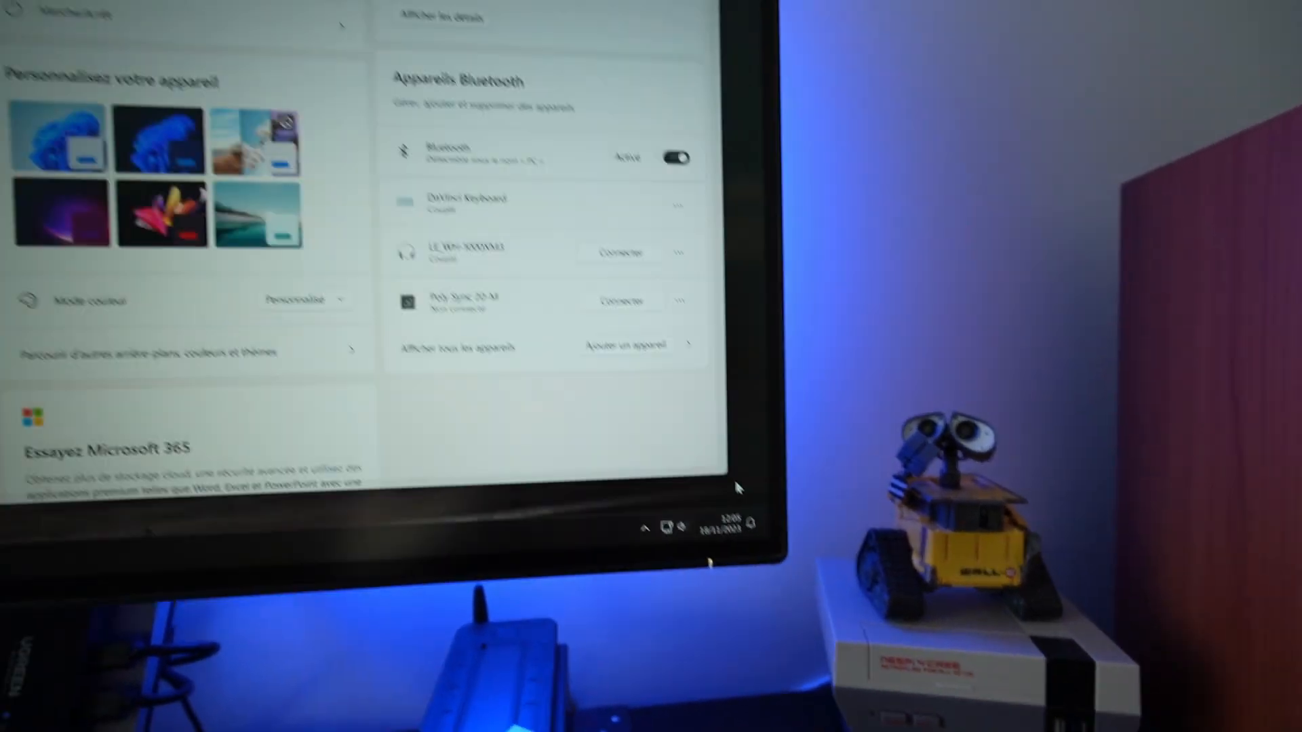